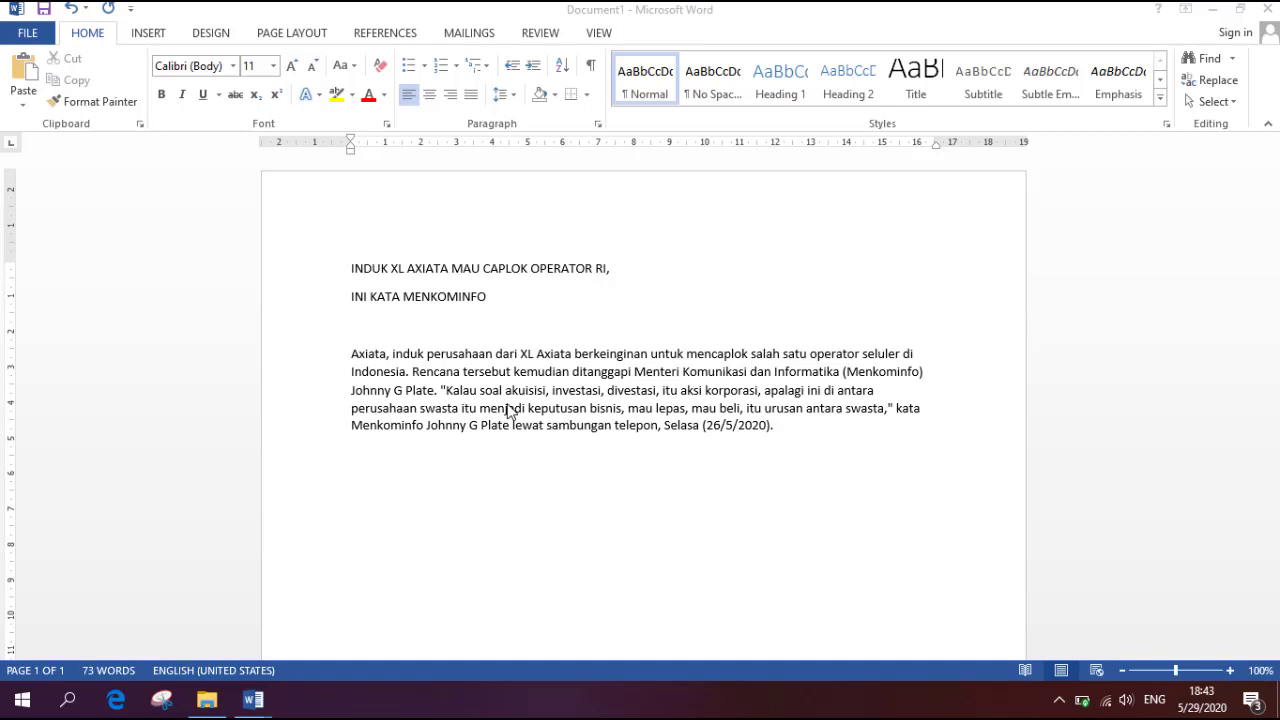
# Open the custom margin settings and examine the gutter width and gutter position options
pyautogui.click(300, 34)
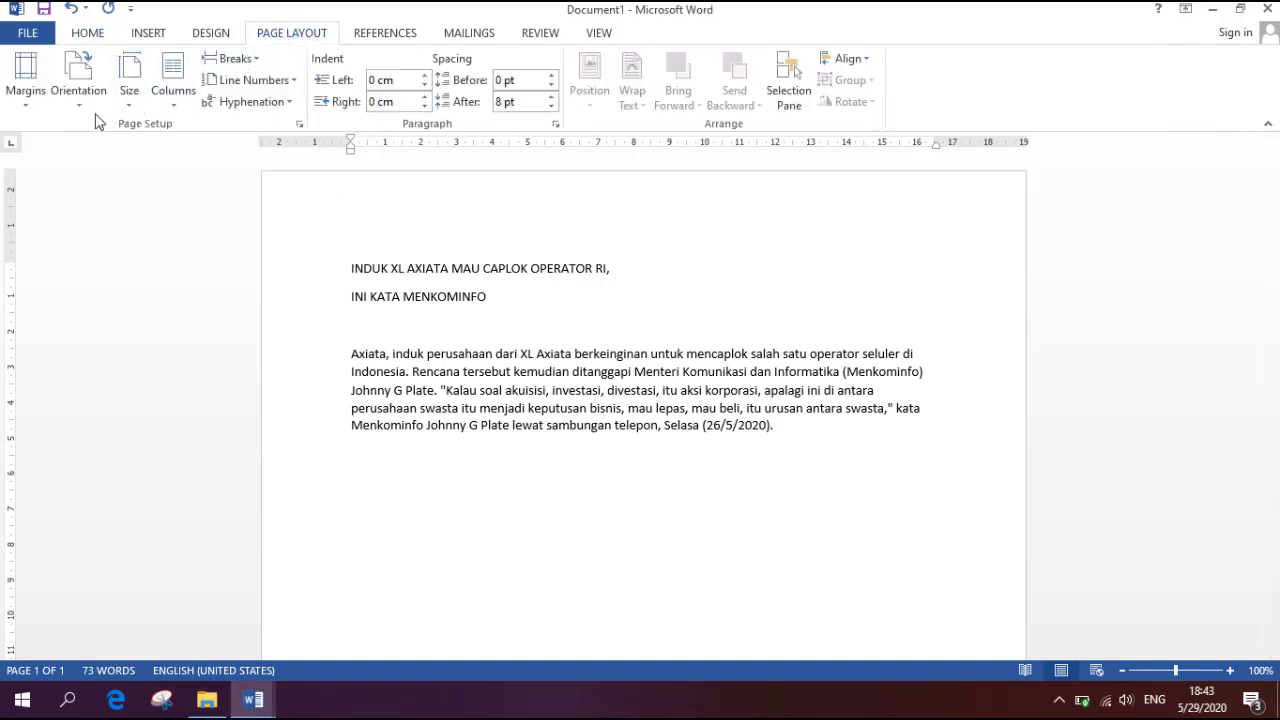
pyautogui.click(23, 104)
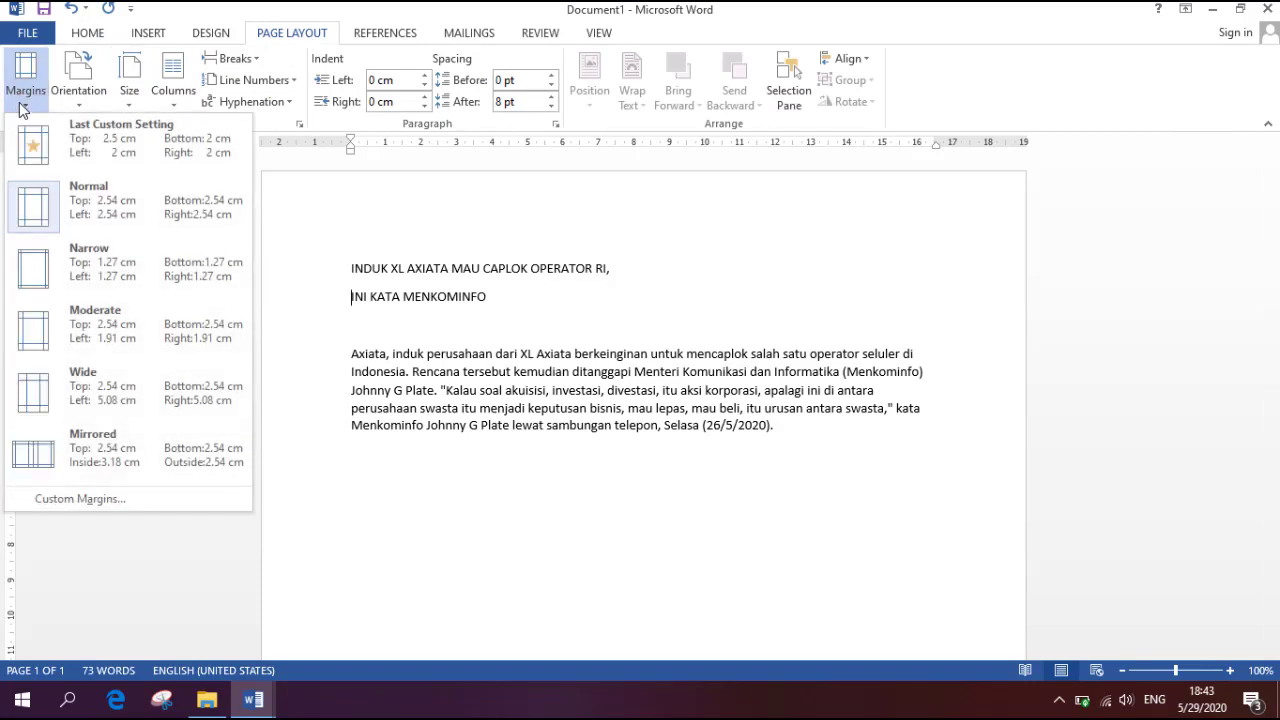
pyautogui.click(76, 500)
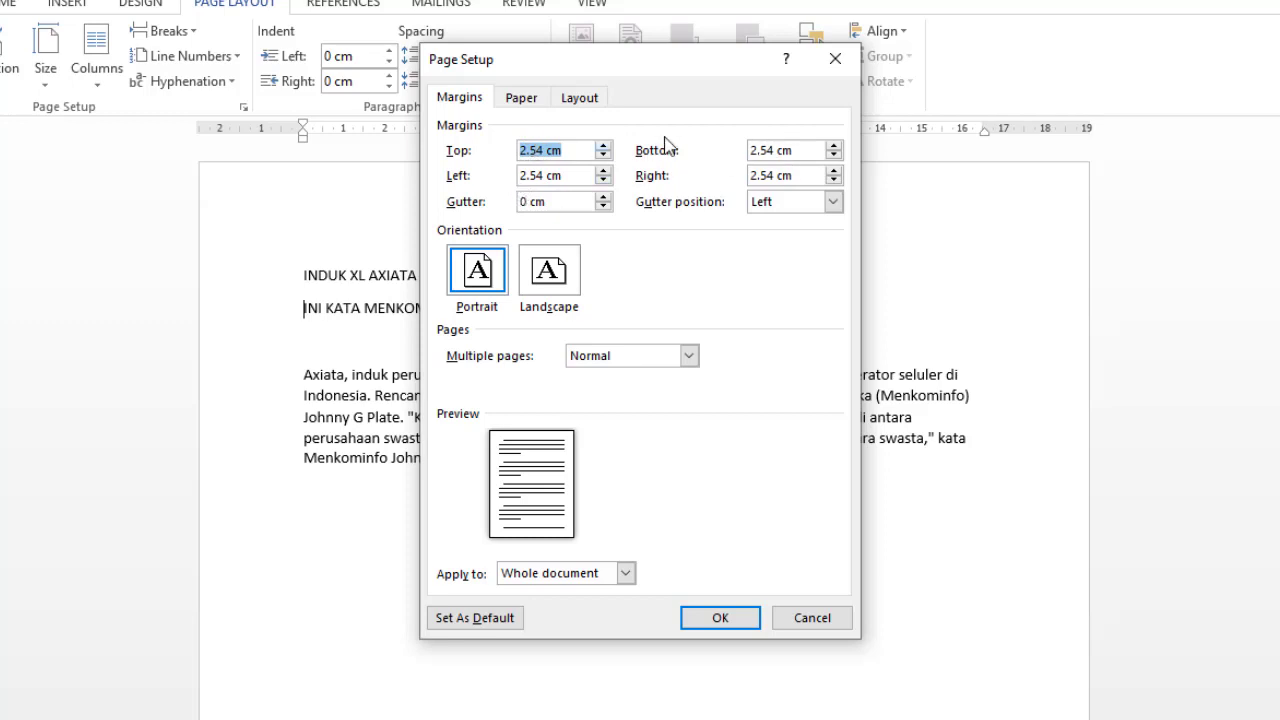
pyautogui.click(519, 201)
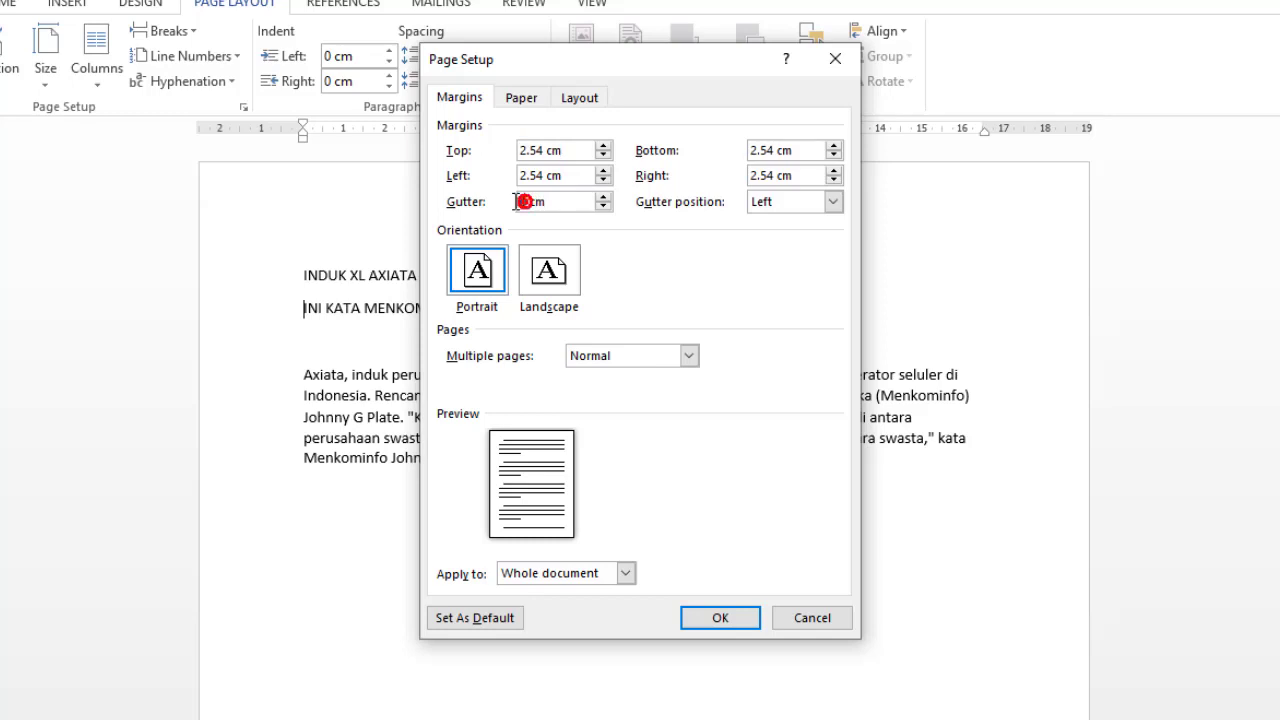
pyautogui.click(834, 202)
pyautogui.click(834, 202)
pyautogui.click(834, 202)
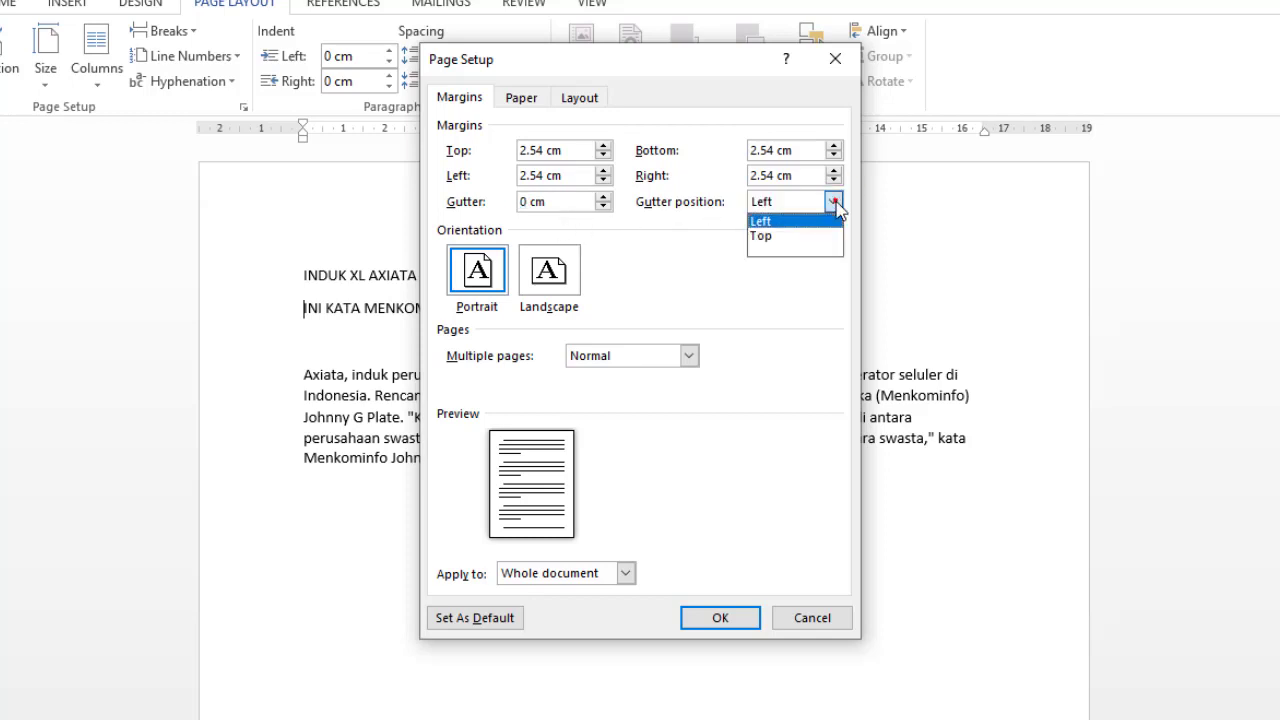
pyautogui.click(834, 202)
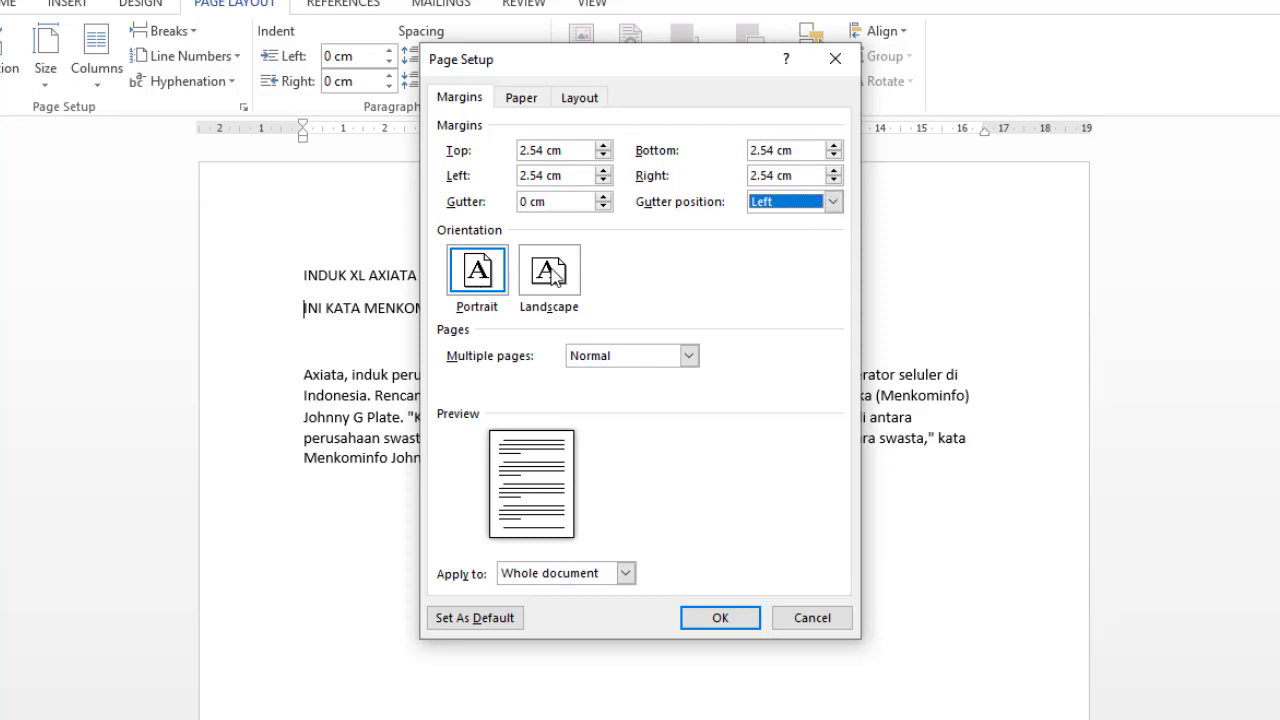
# Try landscape page orientation in the page setup and return to portrait
pyautogui.click(480, 278)
pyautogui.click(551, 277)
pyautogui.click(486, 278)
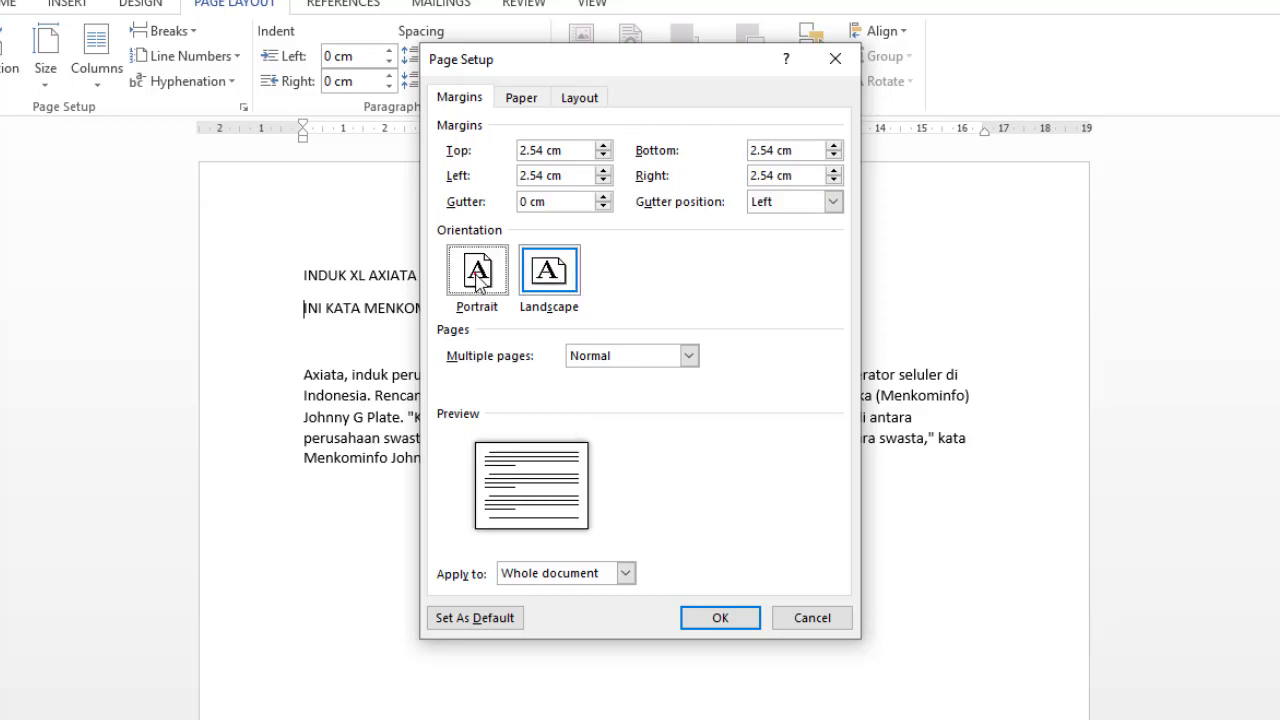
pyautogui.click(561, 276)
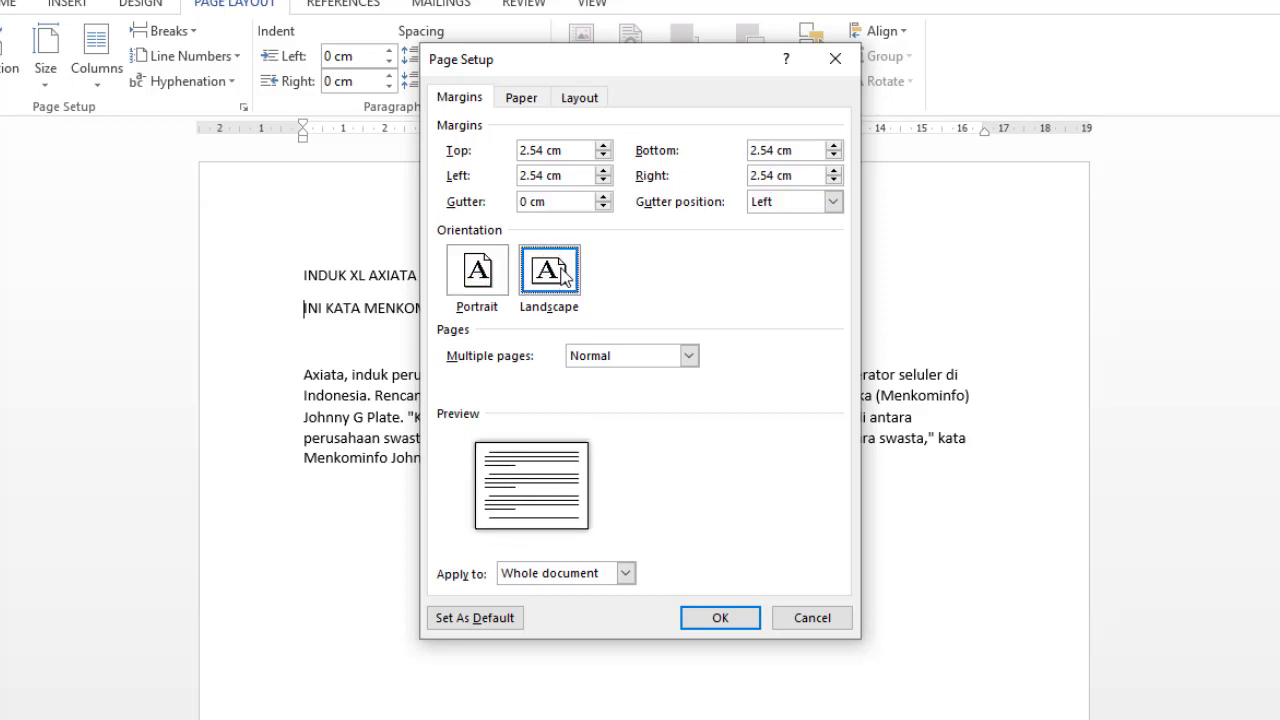
pyautogui.click(486, 279)
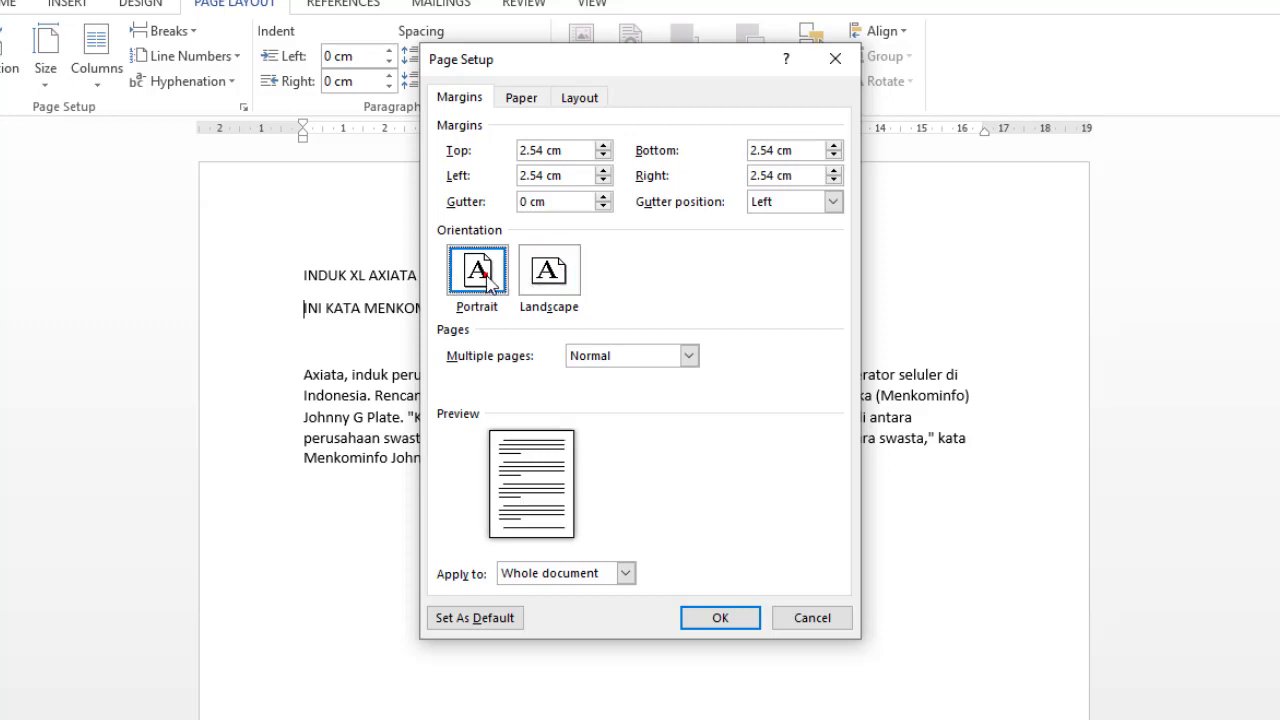
# Set the document's paper size to A4 after browsing the available sizes
pyautogui.click(523, 102)
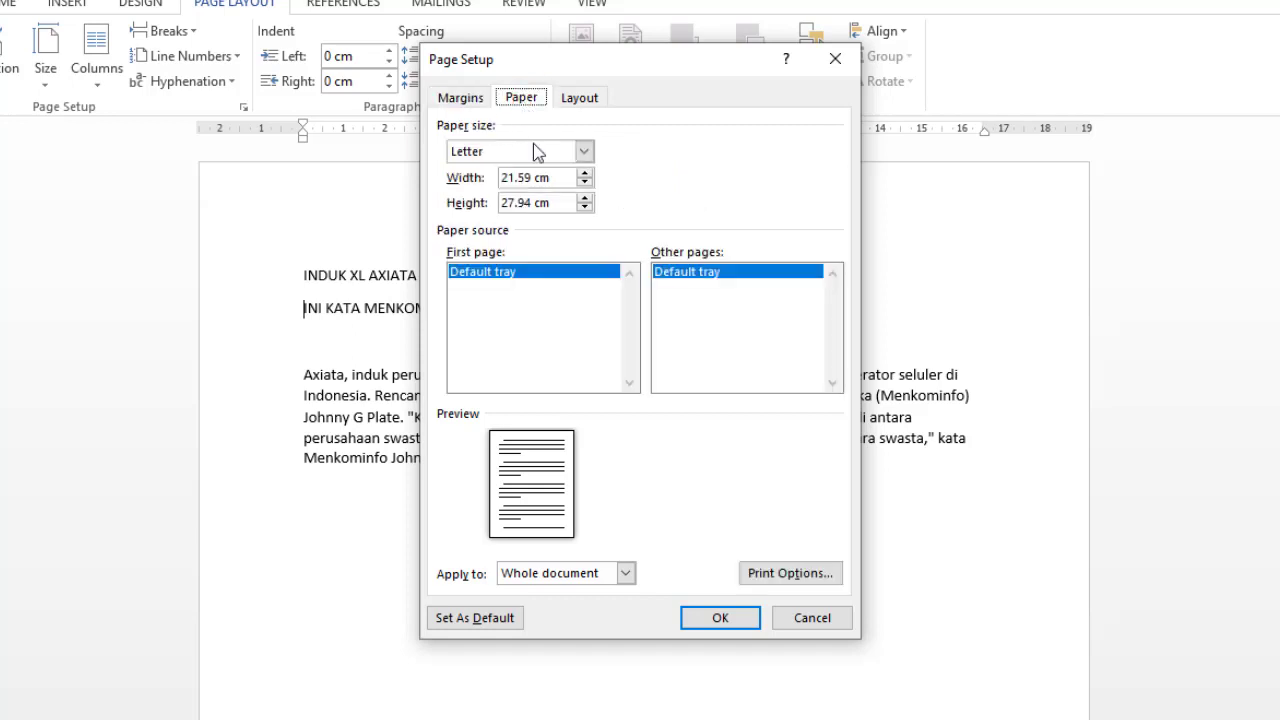
pyautogui.click(585, 151)
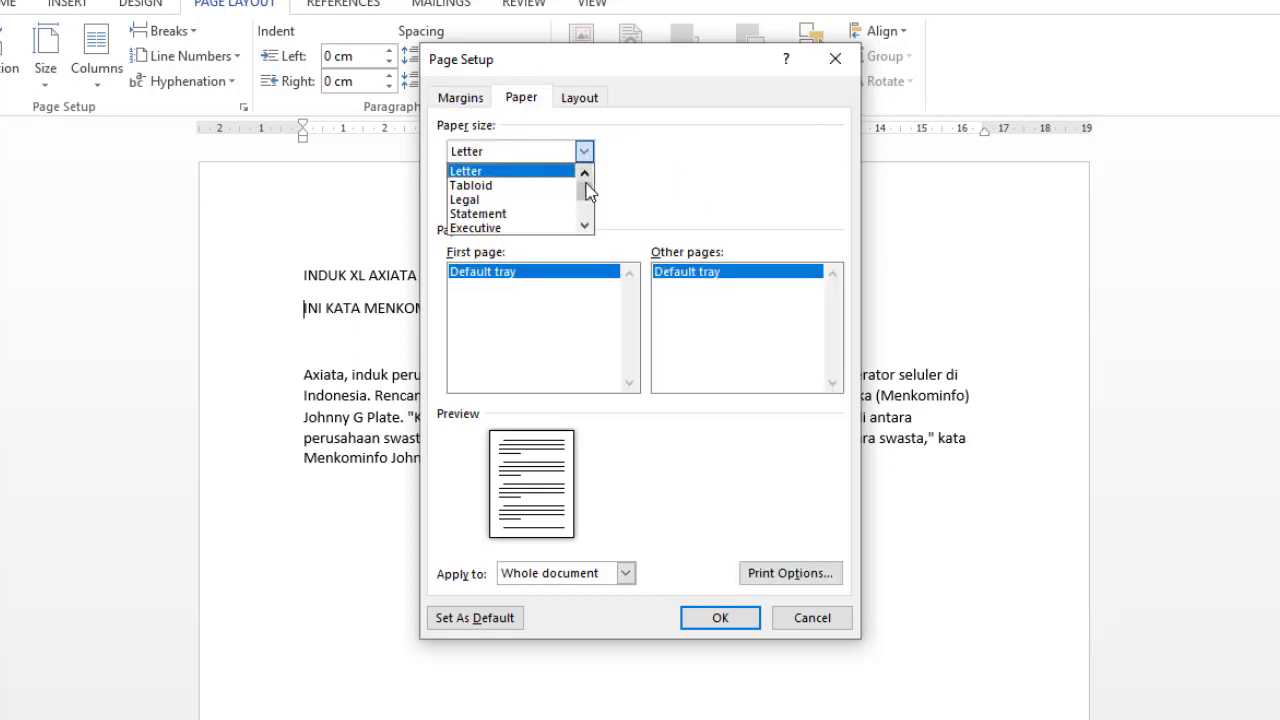
pyautogui.click(585, 225)
pyautogui.click(585, 225)
pyautogui.click(585, 225)
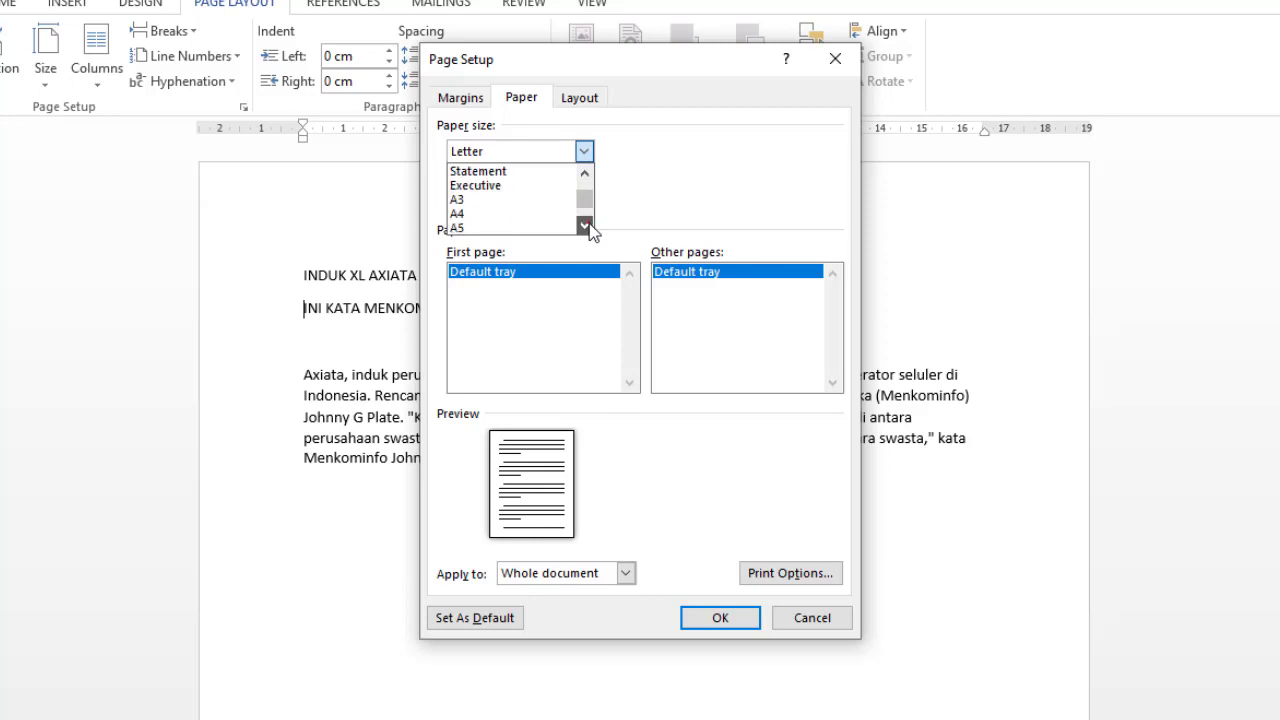
pyautogui.click(585, 225)
pyautogui.click(585, 225)
pyautogui.click(585, 225)
pyautogui.click(585, 176)
pyautogui.click(585, 176)
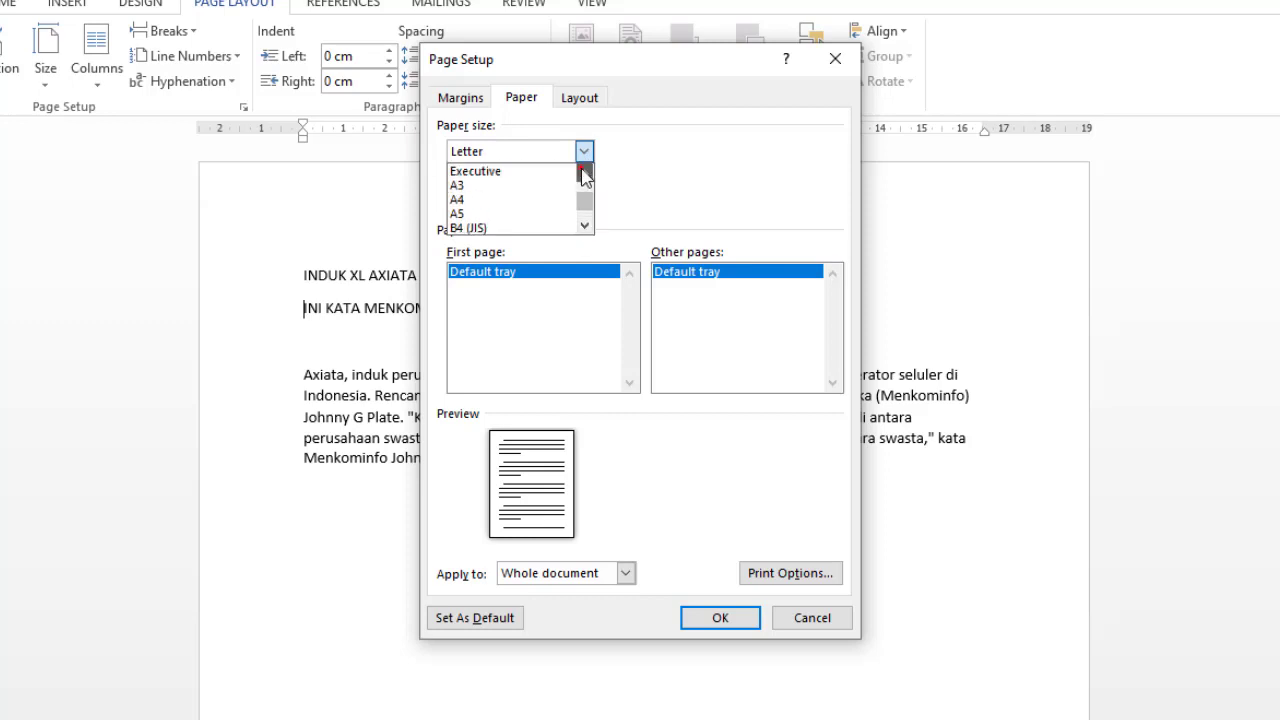
pyautogui.click(585, 176)
pyautogui.click(585, 176)
pyautogui.click(585, 176)
pyautogui.click(585, 176)
pyautogui.click(585, 225)
pyautogui.click(585, 225)
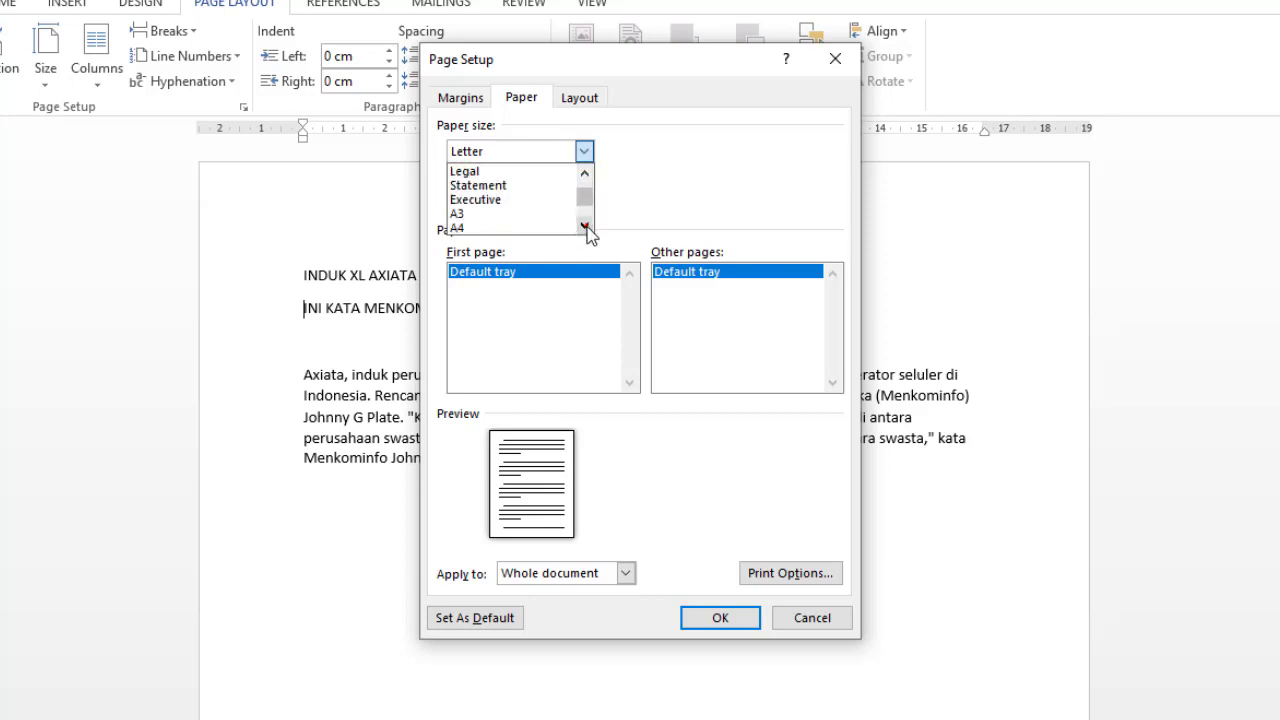
pyautogui.click(585, 225)
pyautogui.click(585, 225)
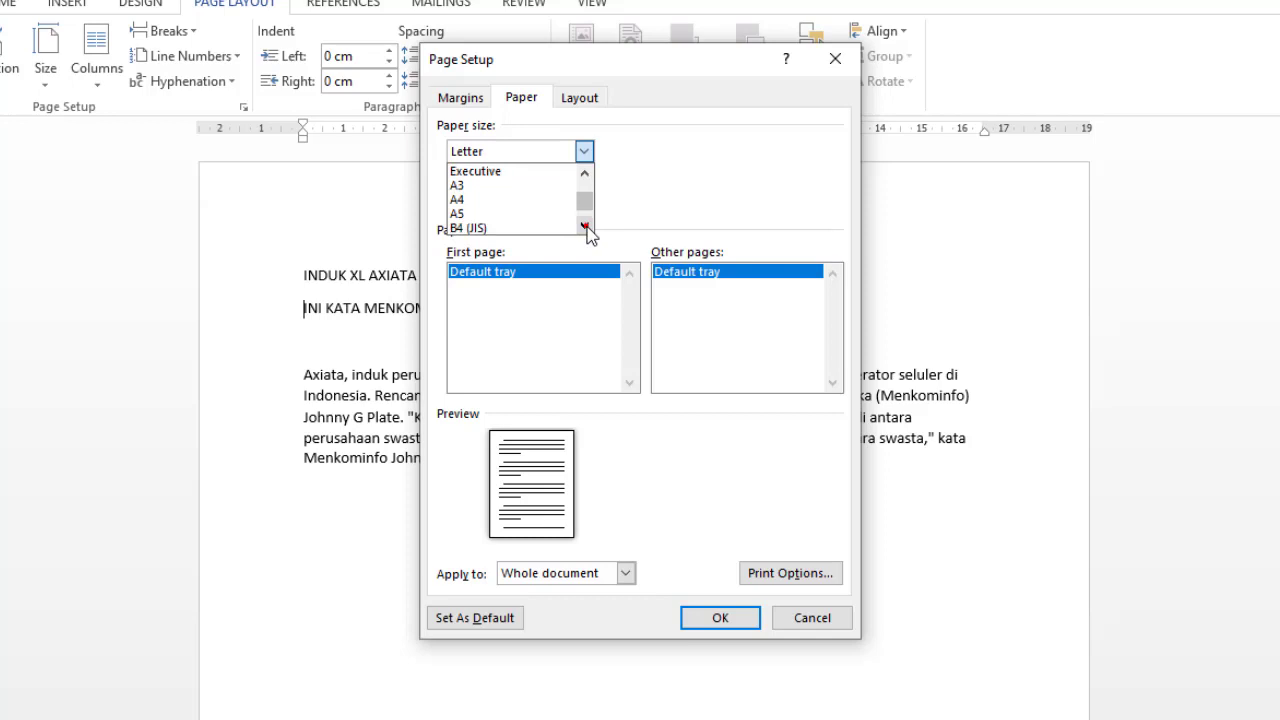
pyautogui.click(524, 205)
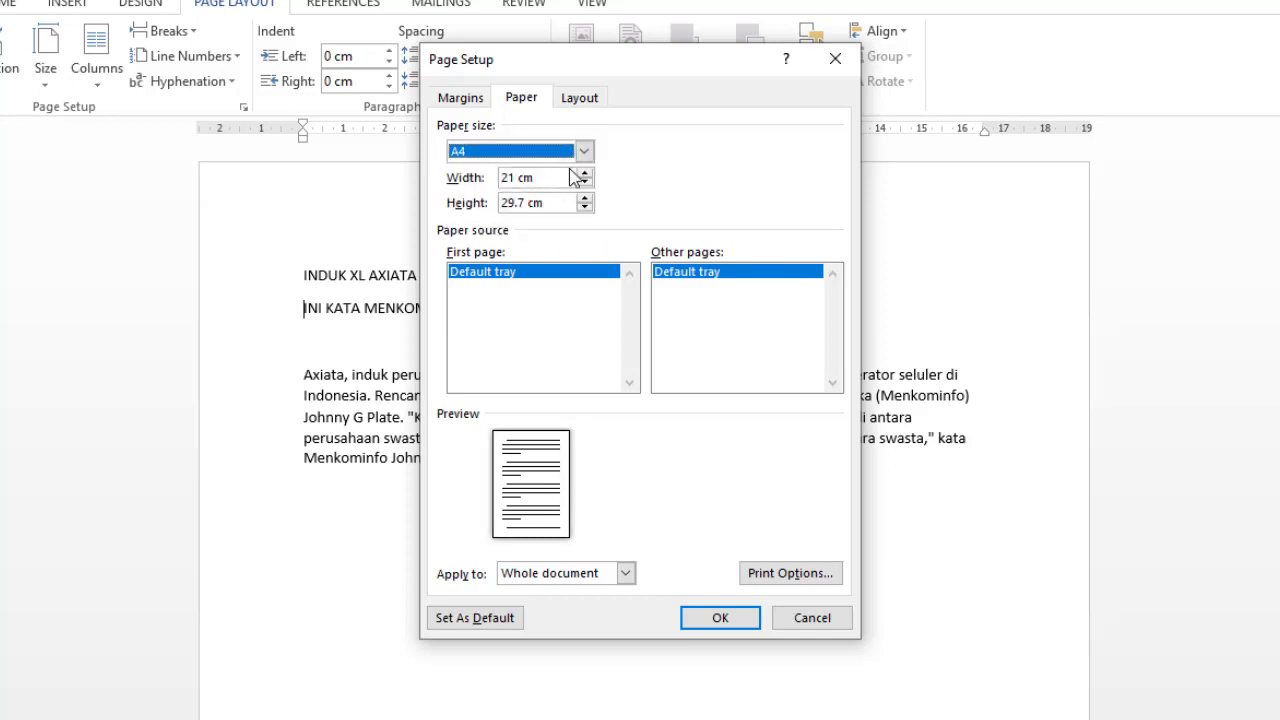
# Change the paper size to Custom size, keeping the A4 width and height
pyautogui.click(584, 151)
pyautogui.click(585, 225)
pyautogui.click(585, 225)
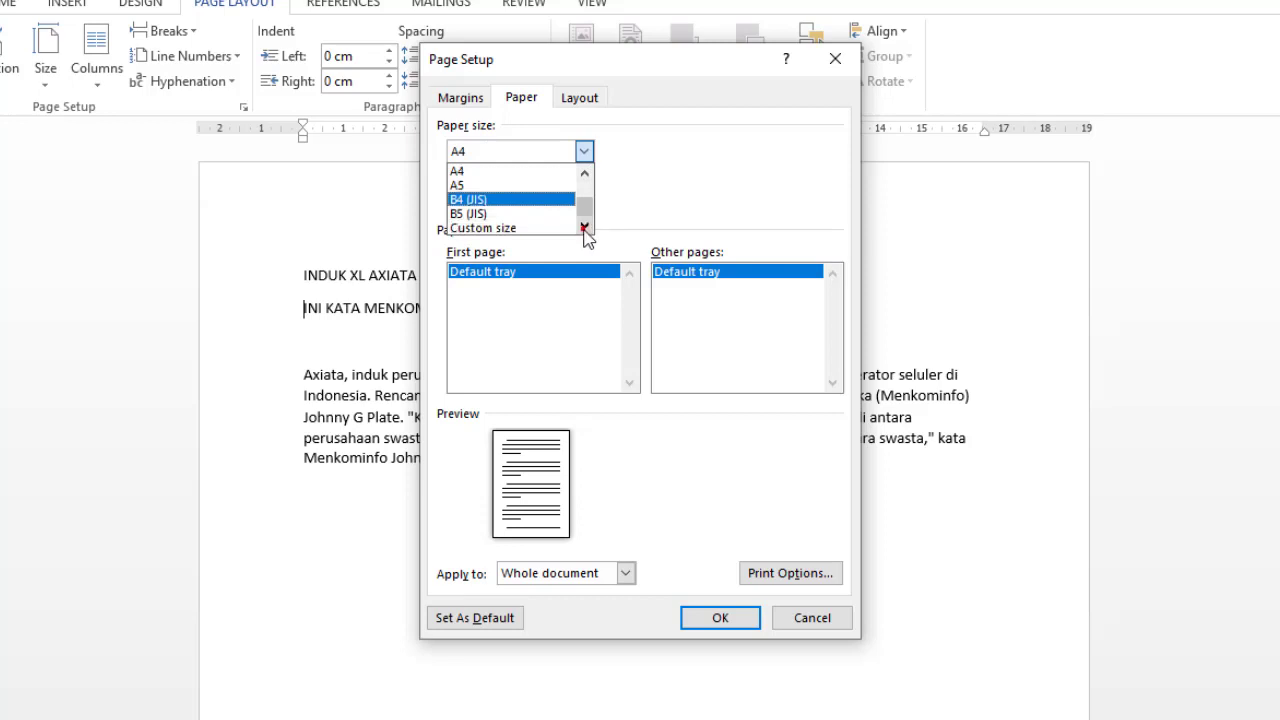
pyautogui.click(583, 173)
pyautogui.click(583, 173)
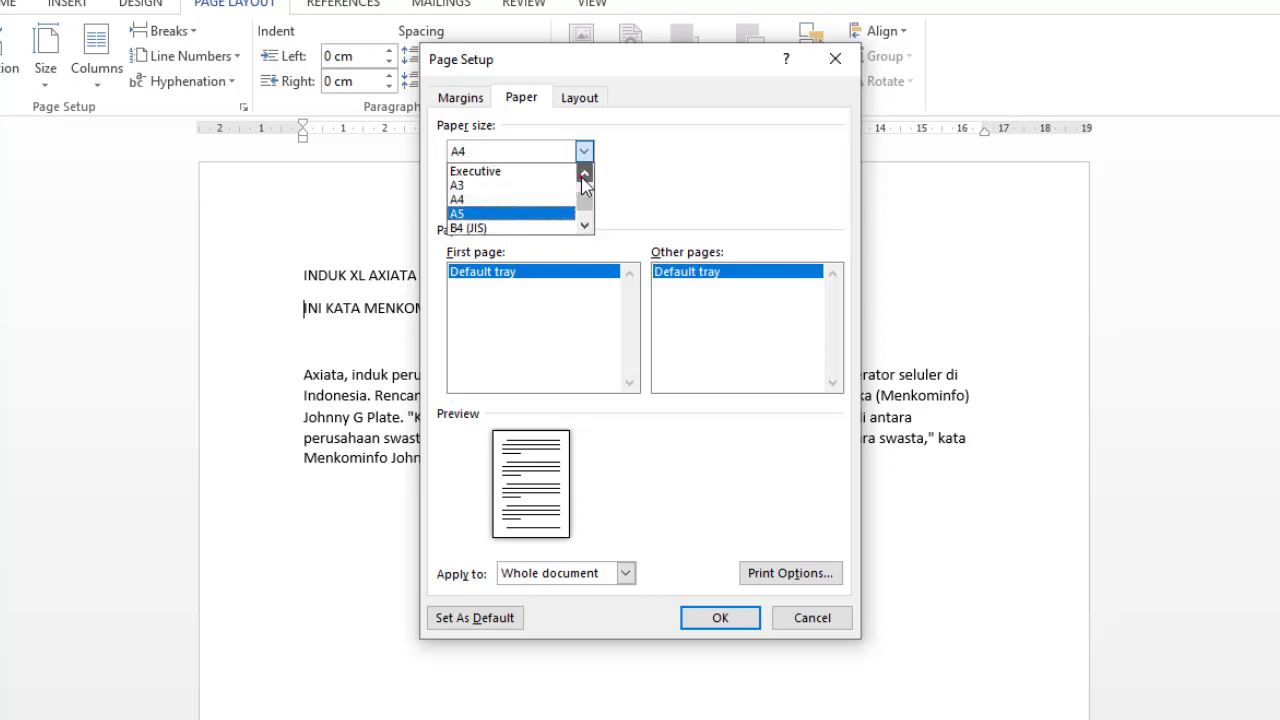
pyautogui.click(583, 173)
pyautogui.click(583, 173)
pyautogui.click(583, 173)
pyautogui.click(583, 173)
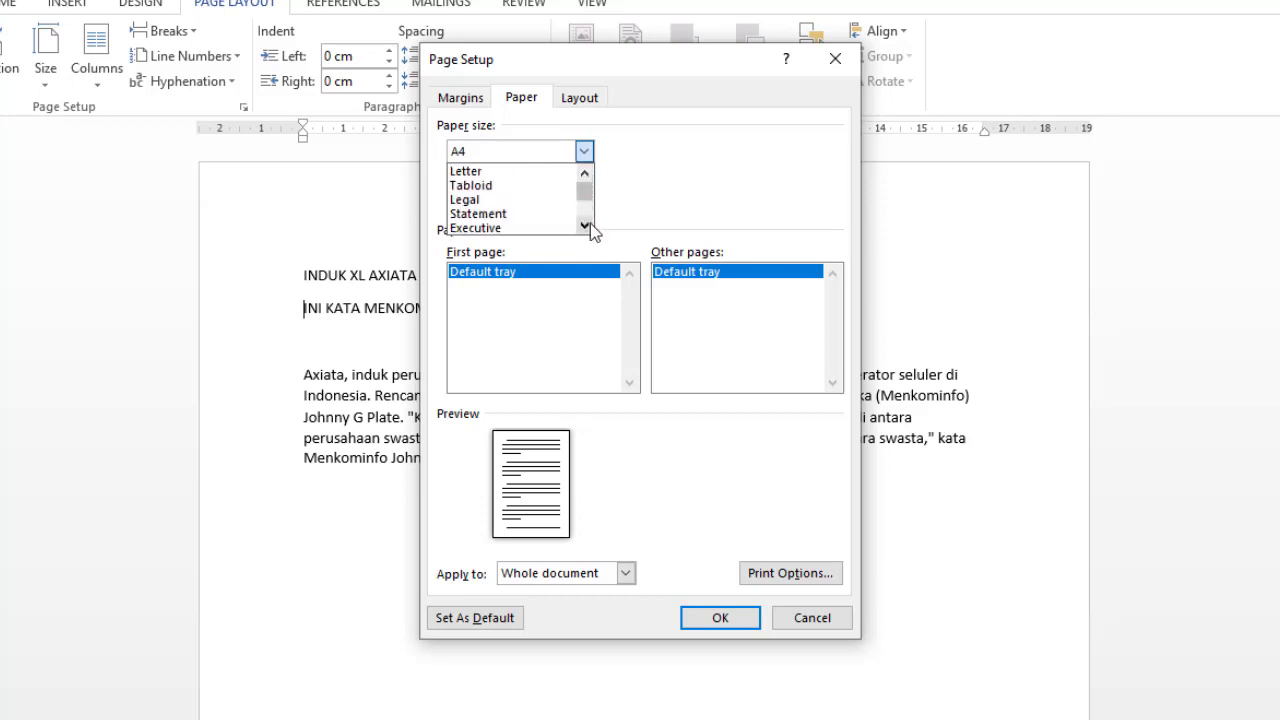
pyautogui.click(585, 226)
pyautogui.click(585, 226)
pyautogui.click(585, 226)
pyautogui.click(585, 226)
pyautogui.click(585, 226)
pyautogui.click(585, 228)
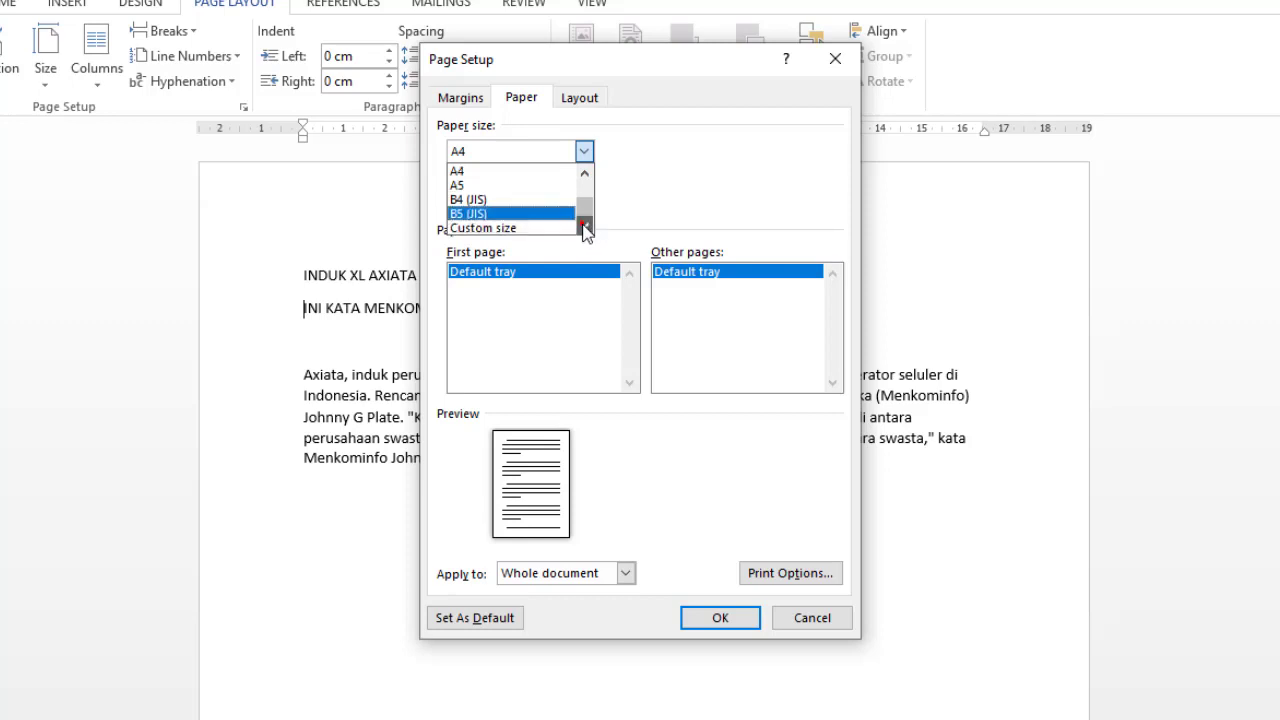
pyautogui.click(541, 232)
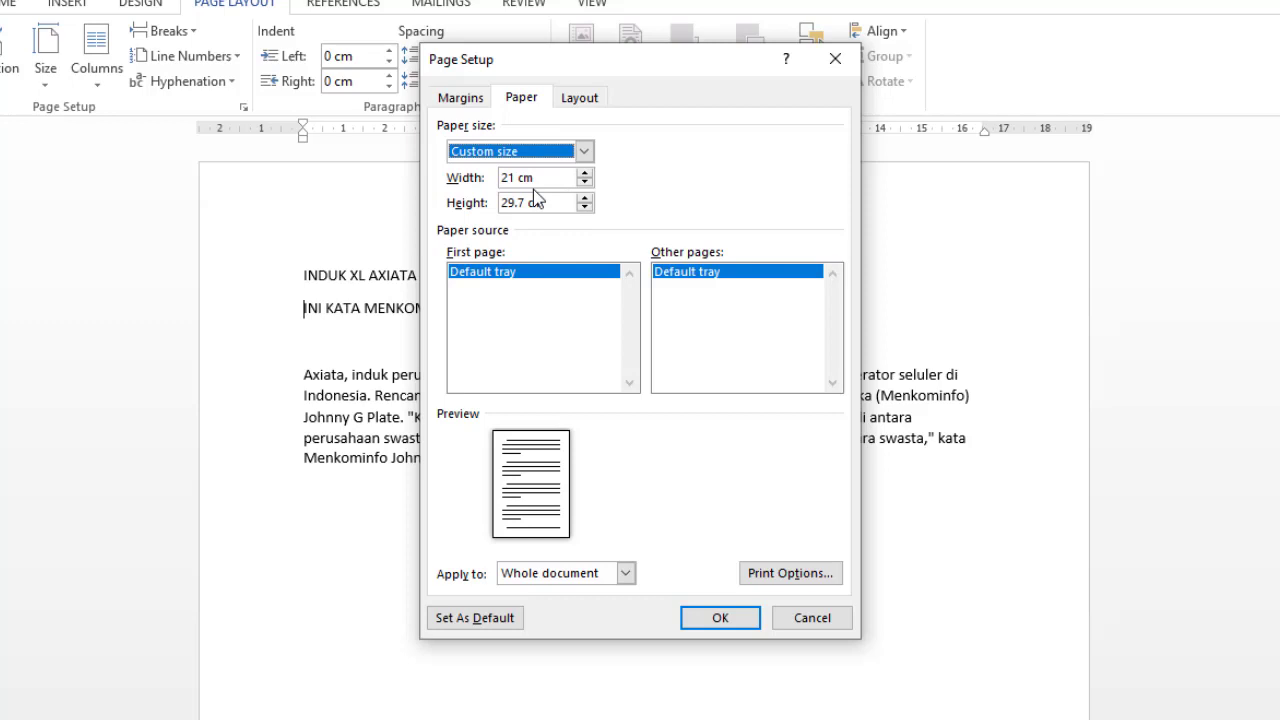
# Review the section, header, footer and vertical alignment settings, apply the page setup to the whole document and check the page
pyautogui.click(580, 98)
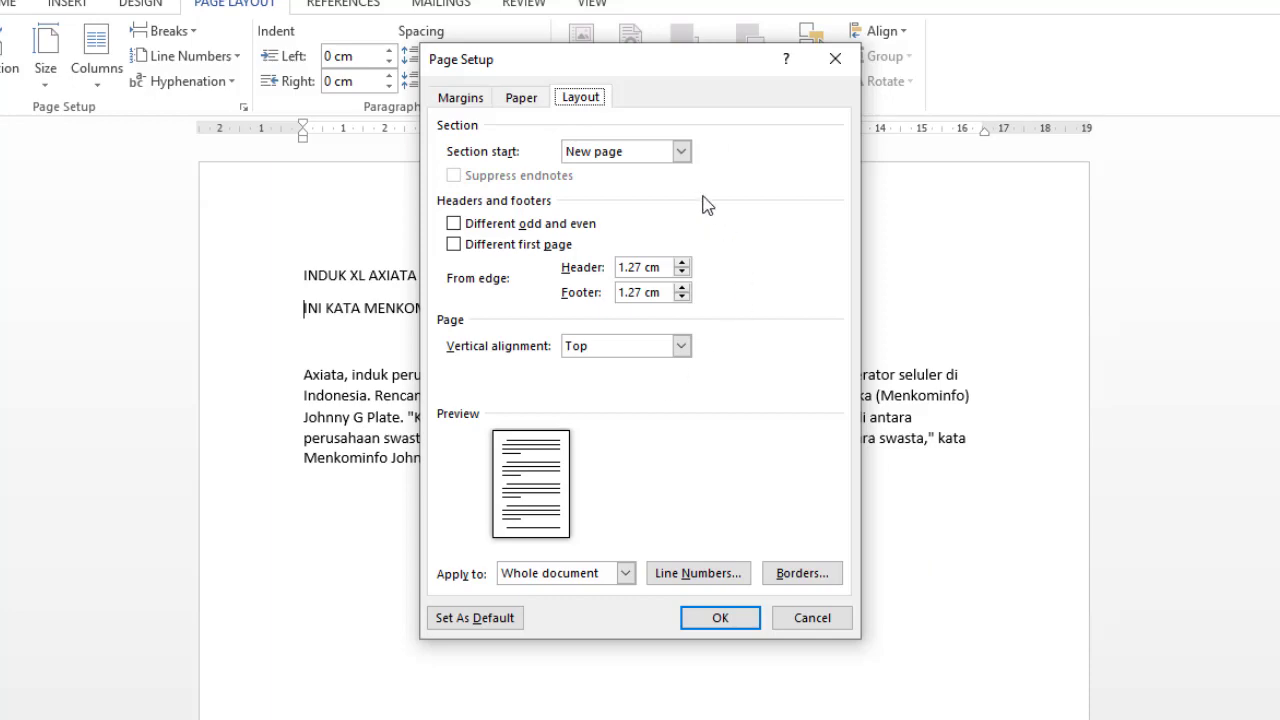
pyautogui.click(583, 97)
pyautogui.click(731, 616)
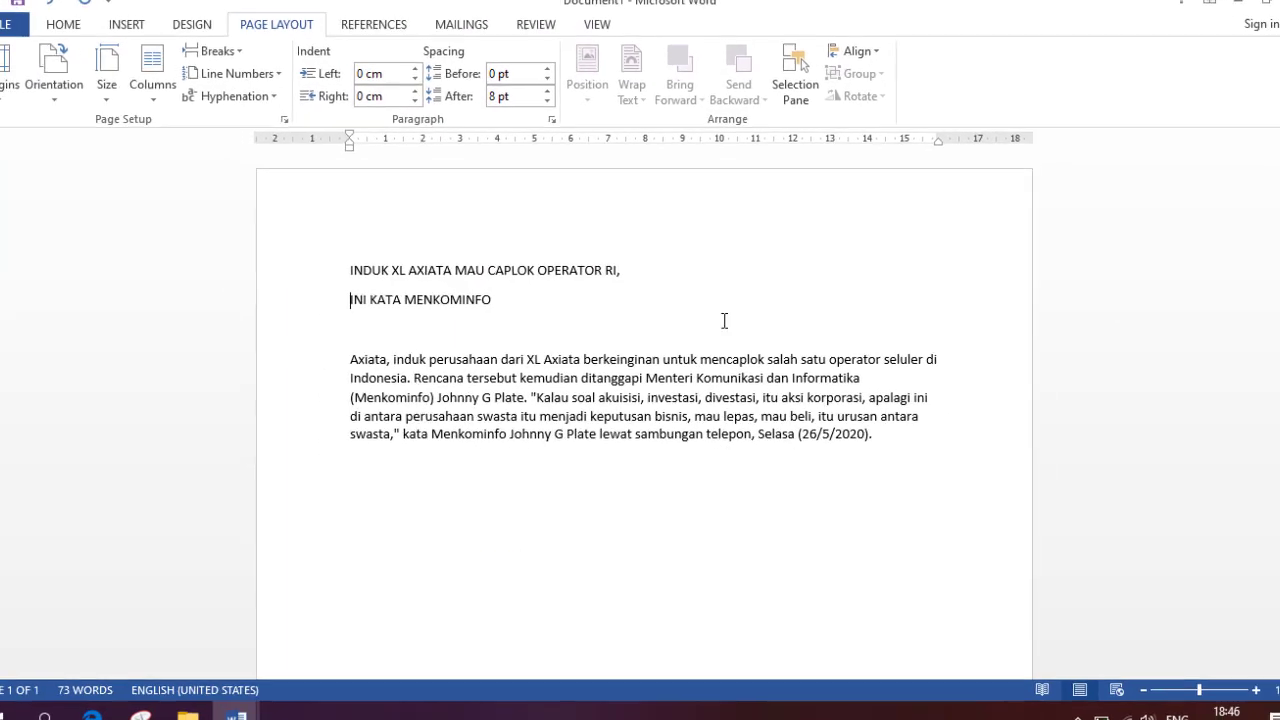
pyautogui.scroll(-10, 616, 377)
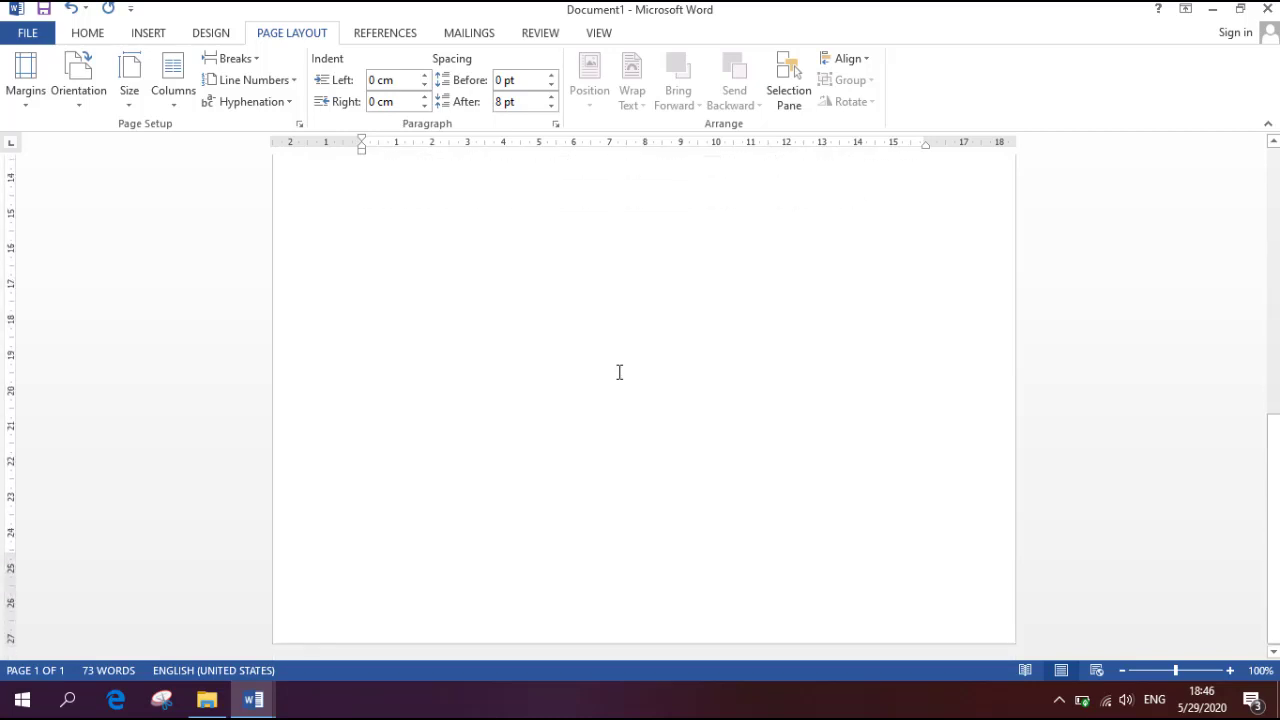
pyautogui.scroll(10, 619, 372)
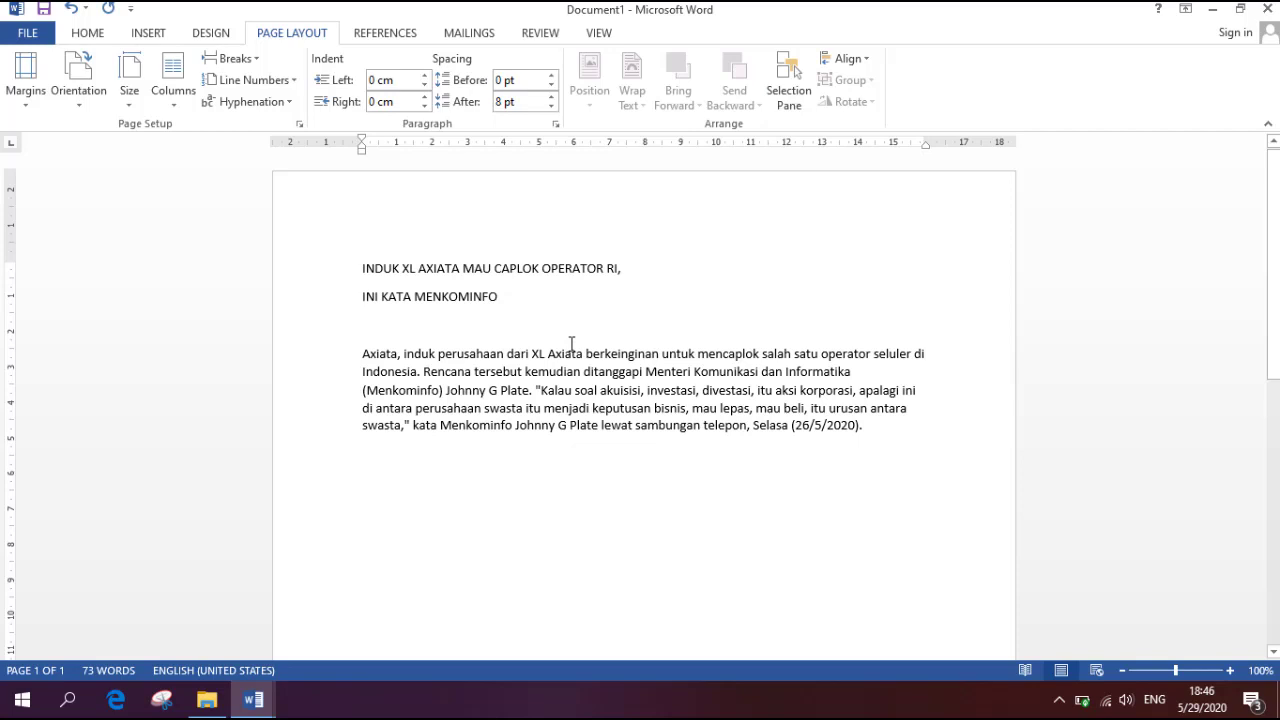
# Try selecting the word "perusahaan" and the whole body paragraph
pyautogui.click(88, 32)
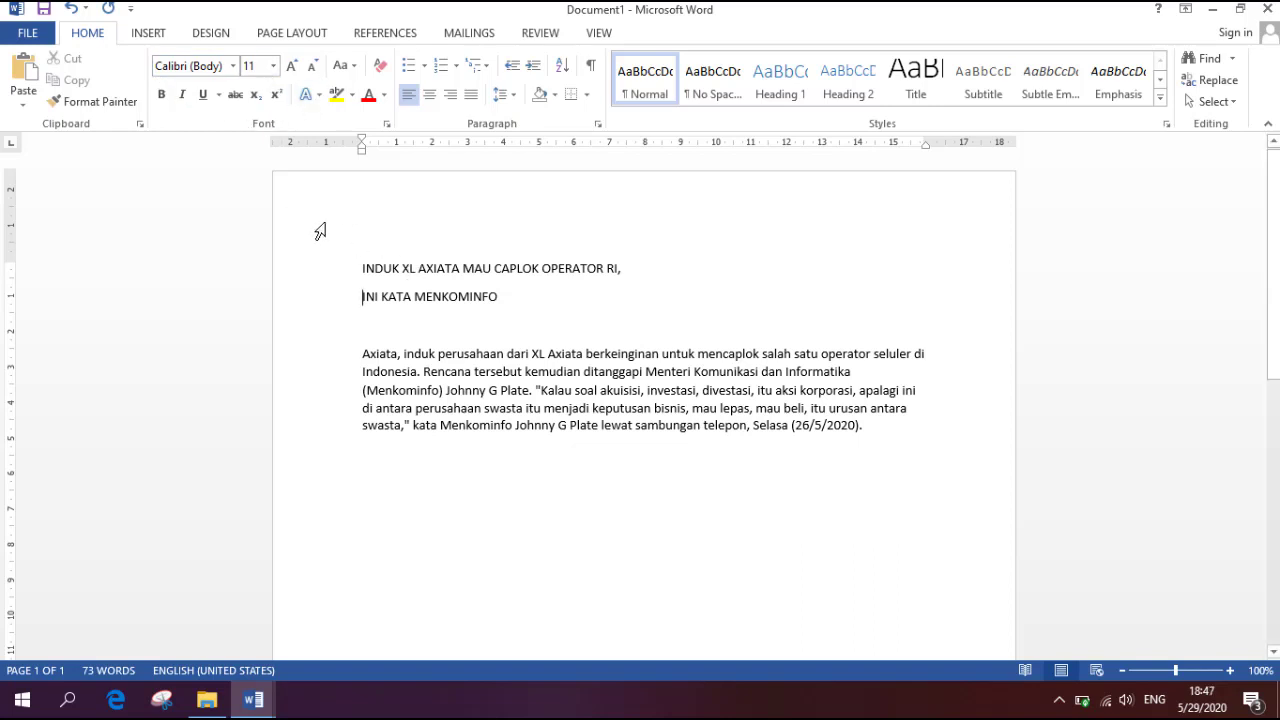
pyautogui.doubleClick(471, 353)
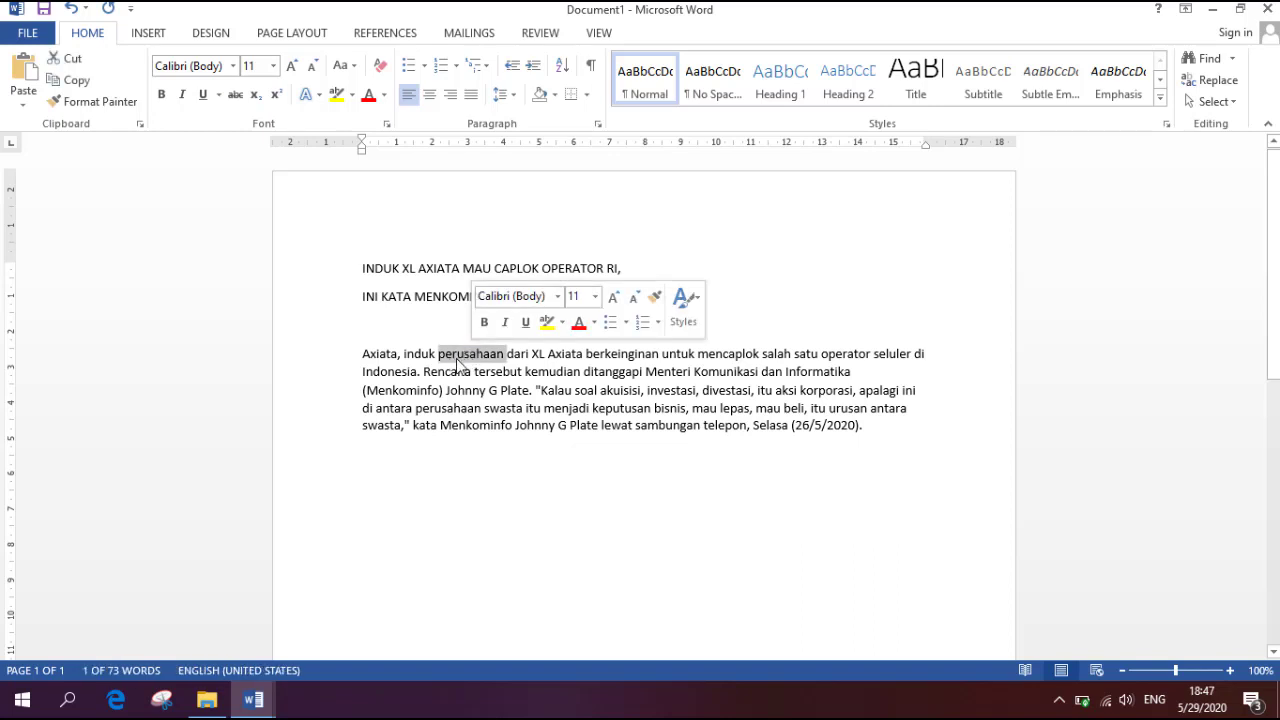
pyautogui.click(480, 360)
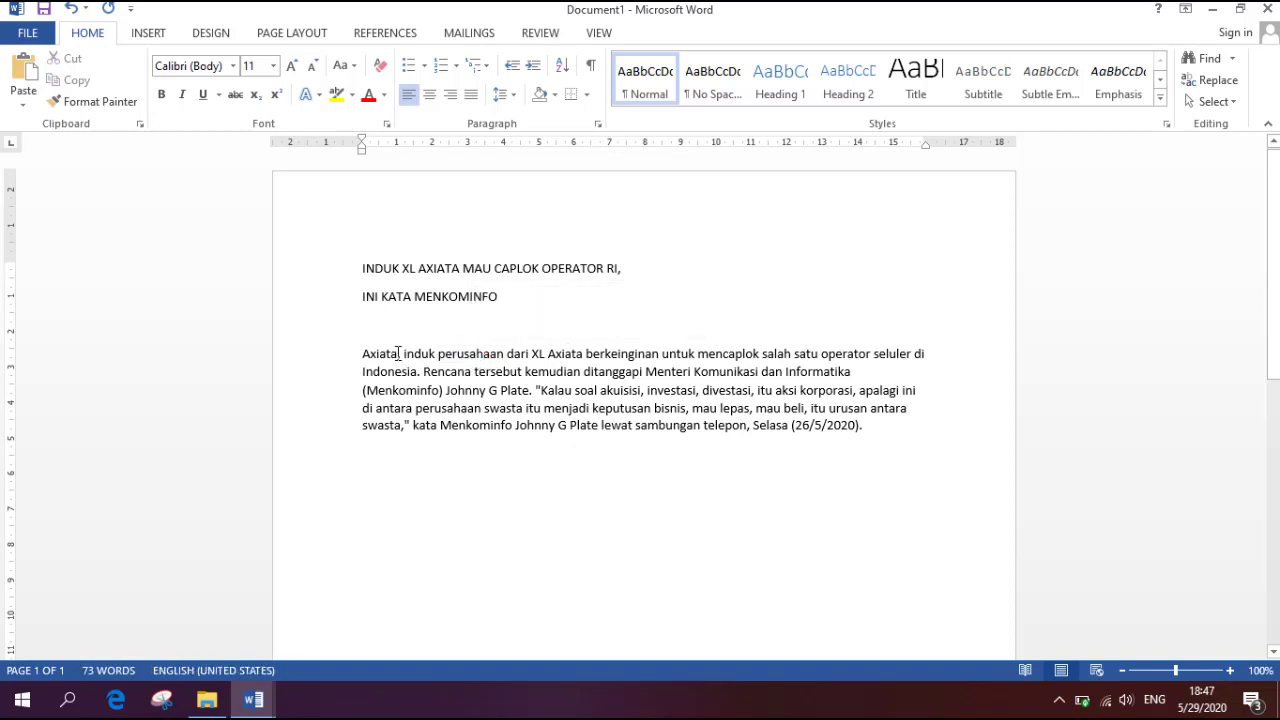
pyautogui.click(398, 353)
pyautogui.write(',')
pyautogui.moveTo(352, 352); pyautogui.dragTo(903, 428)
# Format the words "induk perusahaan" in the body paragraph with the Adobe Hebrew font
pyautogui.moveTo(404, 356); pyautogui.dragTo(495, 358)
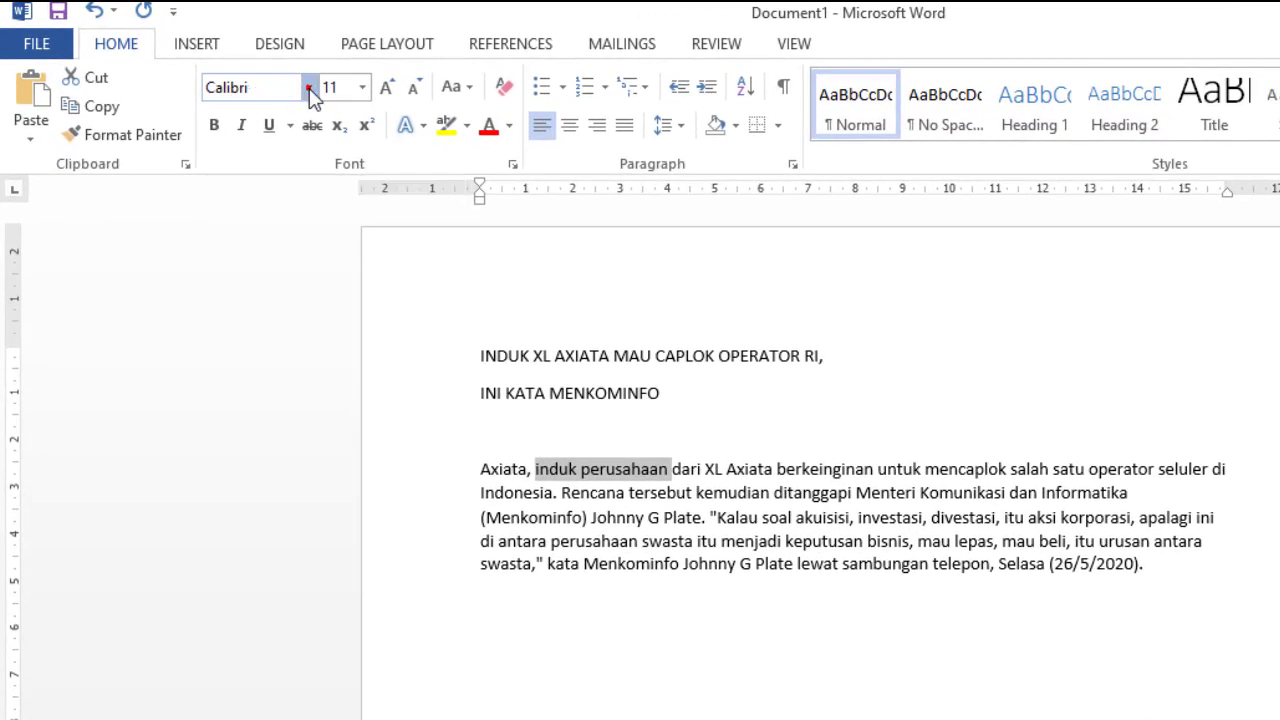
pyautogui.click(310, 88)
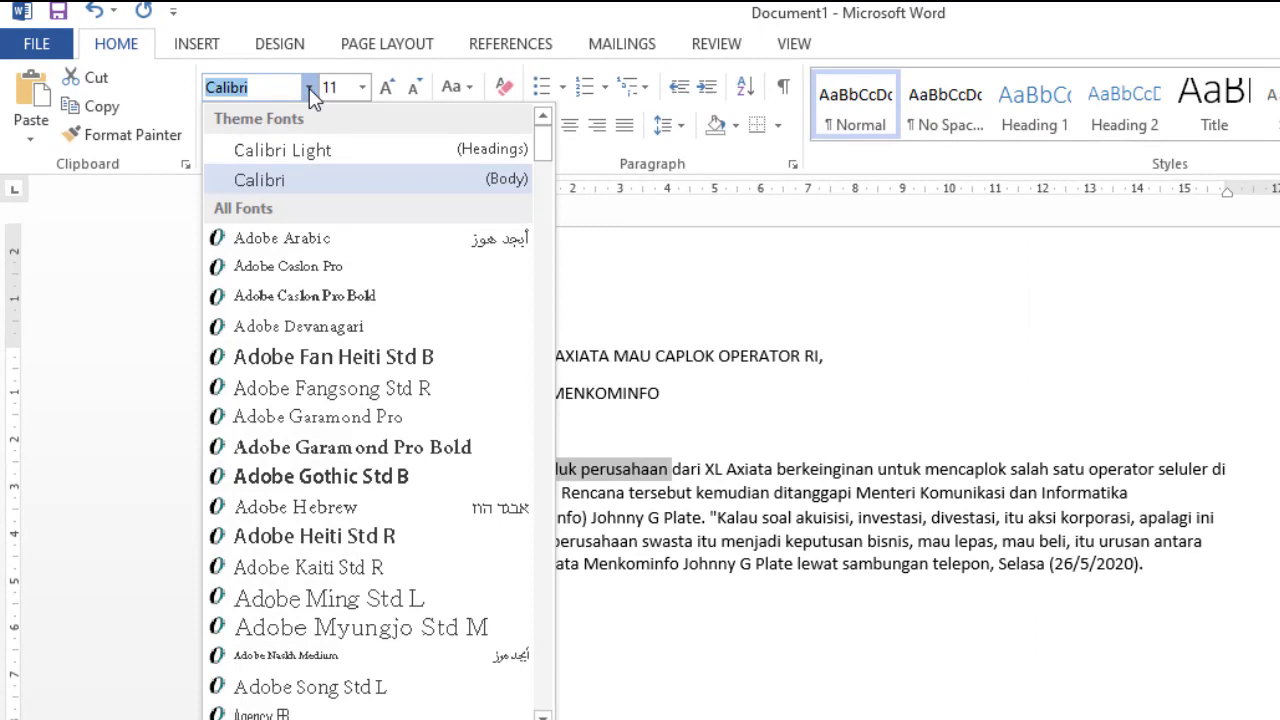
pyautogui.click(320, 512)
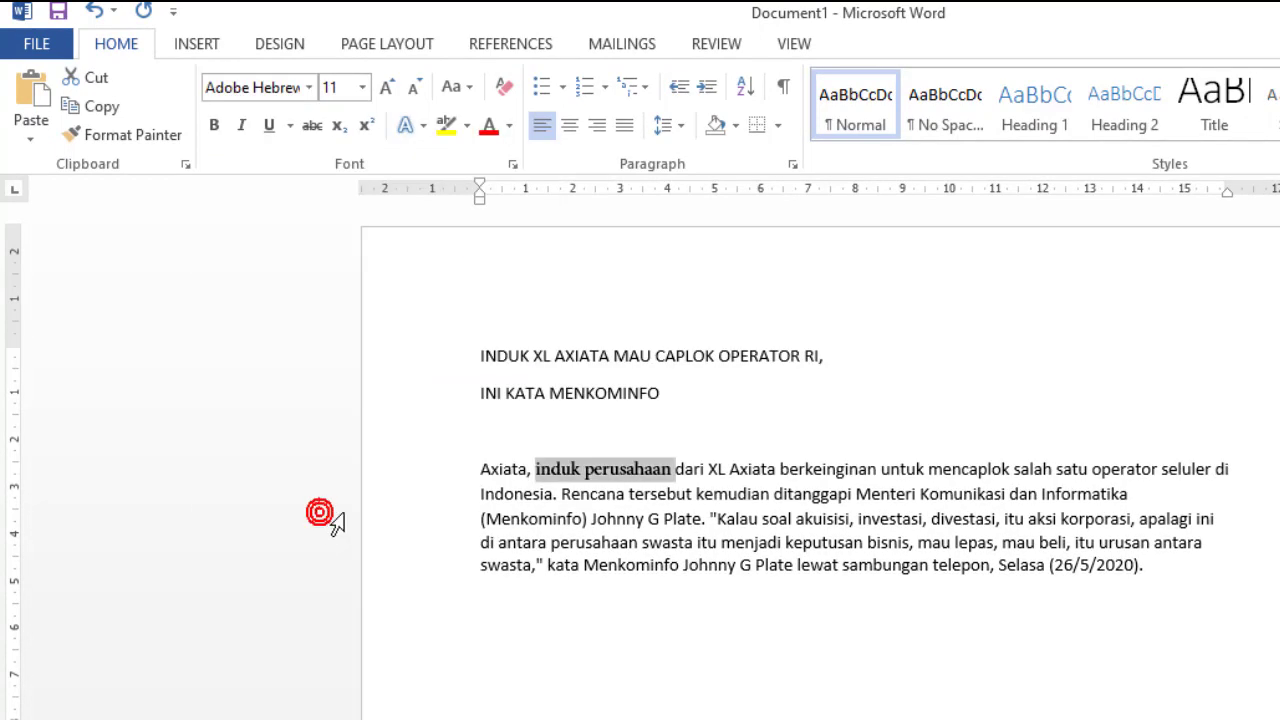
# Change the font of "induk perusahaan" to Algerian and reduce its size to 10
pyautogui.click(308, 87)
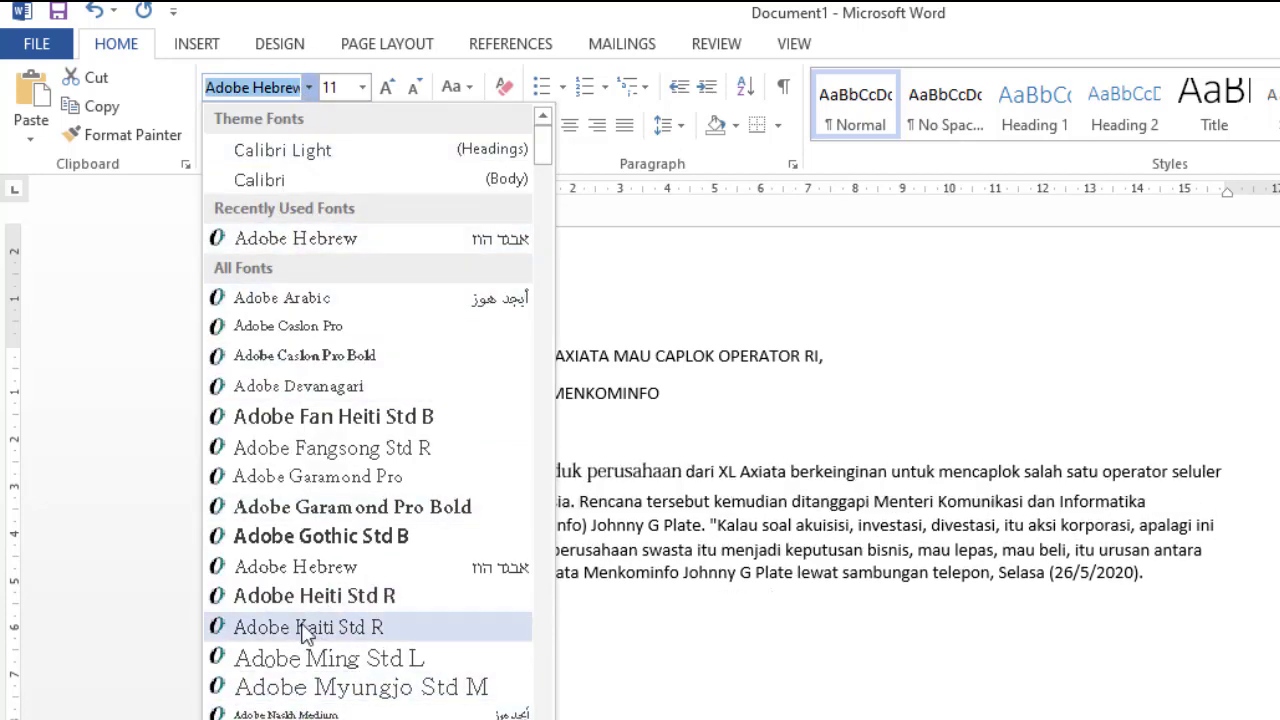
pyautogui.scroll(-7, 314, 570)
pyautogui.scroll(3, 318, 578)
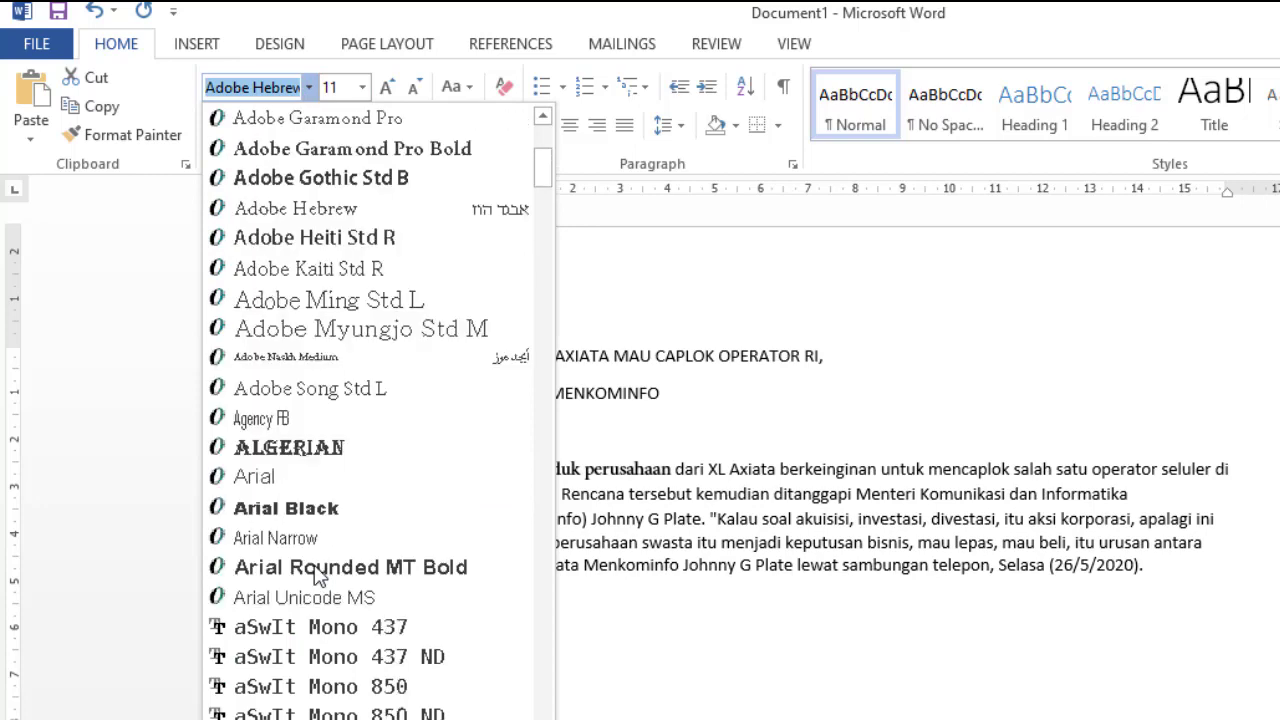
pyautogui.click(319, 450)
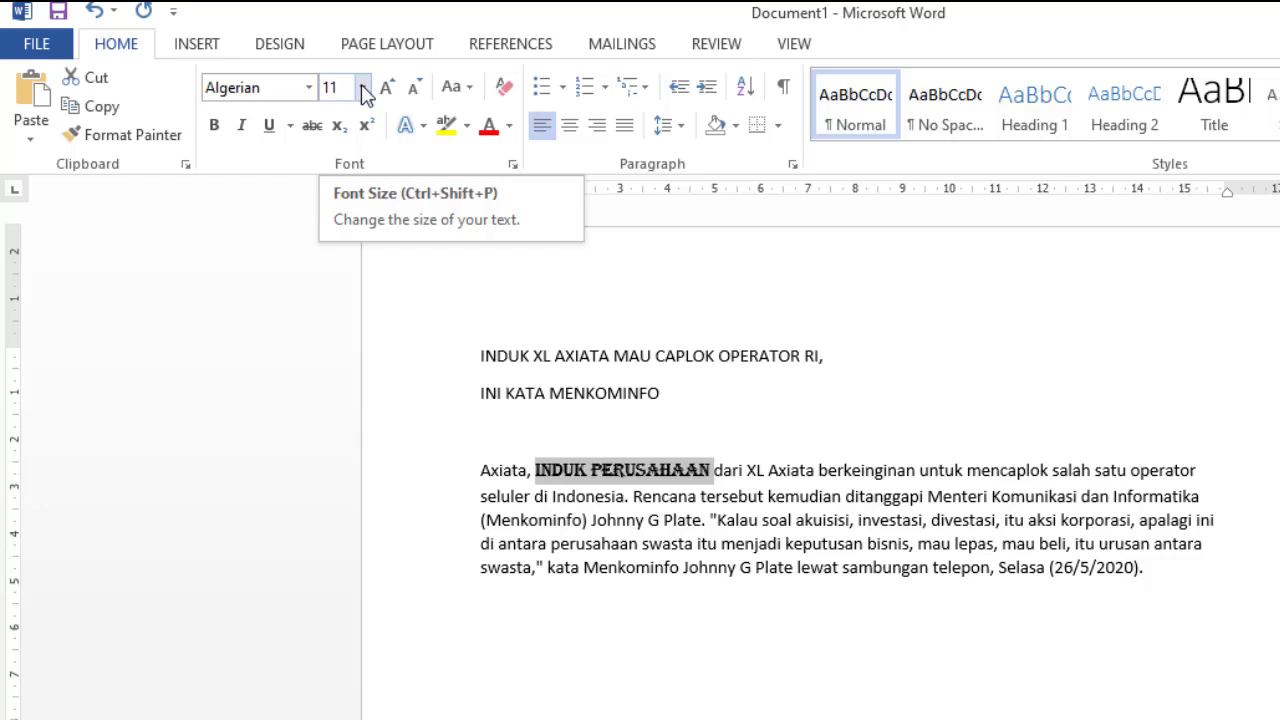
pyautogui.click(413, 90)
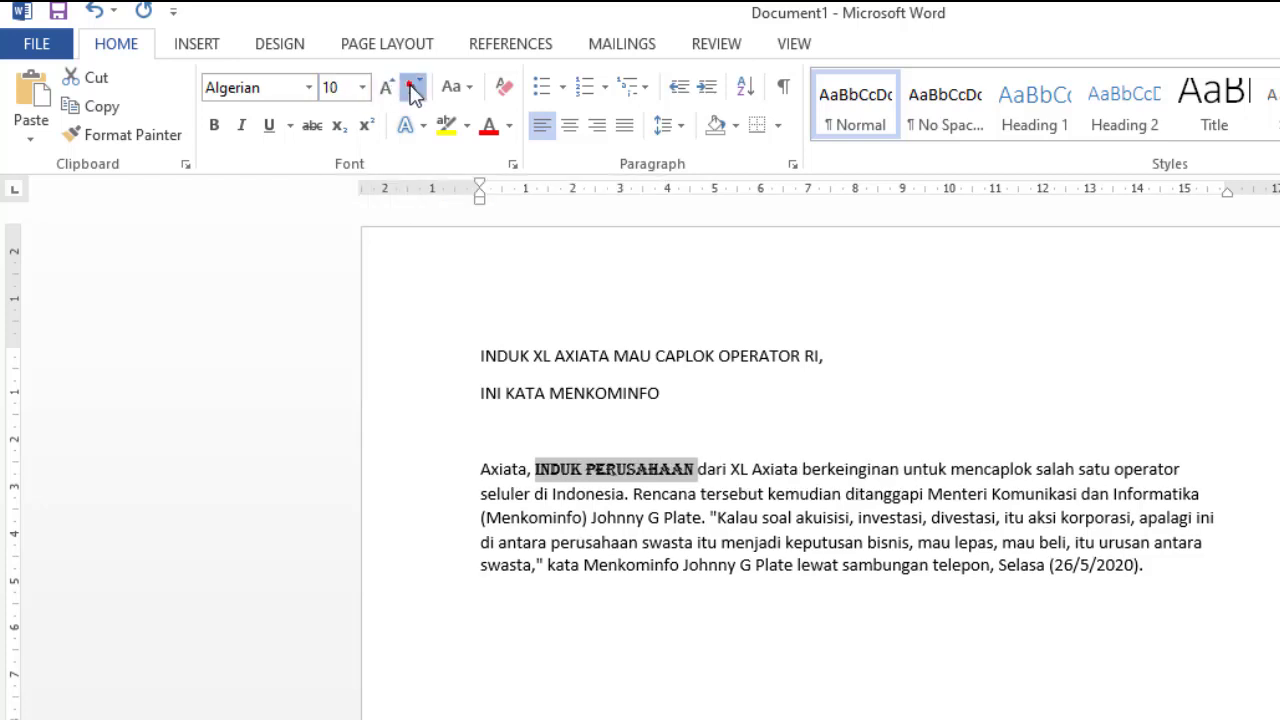
# Step the font size of "induk perusahaan" down and up several times, ending at 14
pyautogui.click(413, 90)
pyautogui.click(389, 90)
pyautogui.click(389, 90)
pyautogui.click(389, 90)
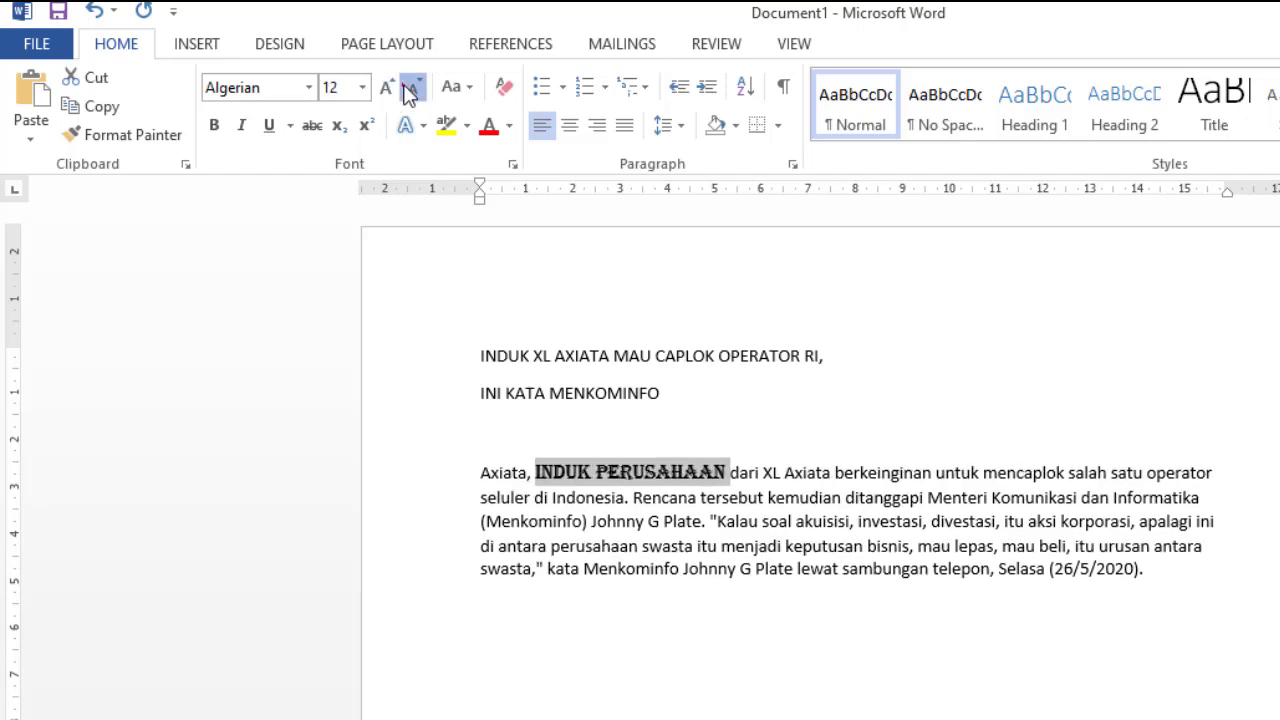
pyautogui.click(409, 90)
pyautogui.click(409, 90)
pyautogui.click(388, 90)
pyautogui.click(388, 90)
pyautogui.click(388, 90)
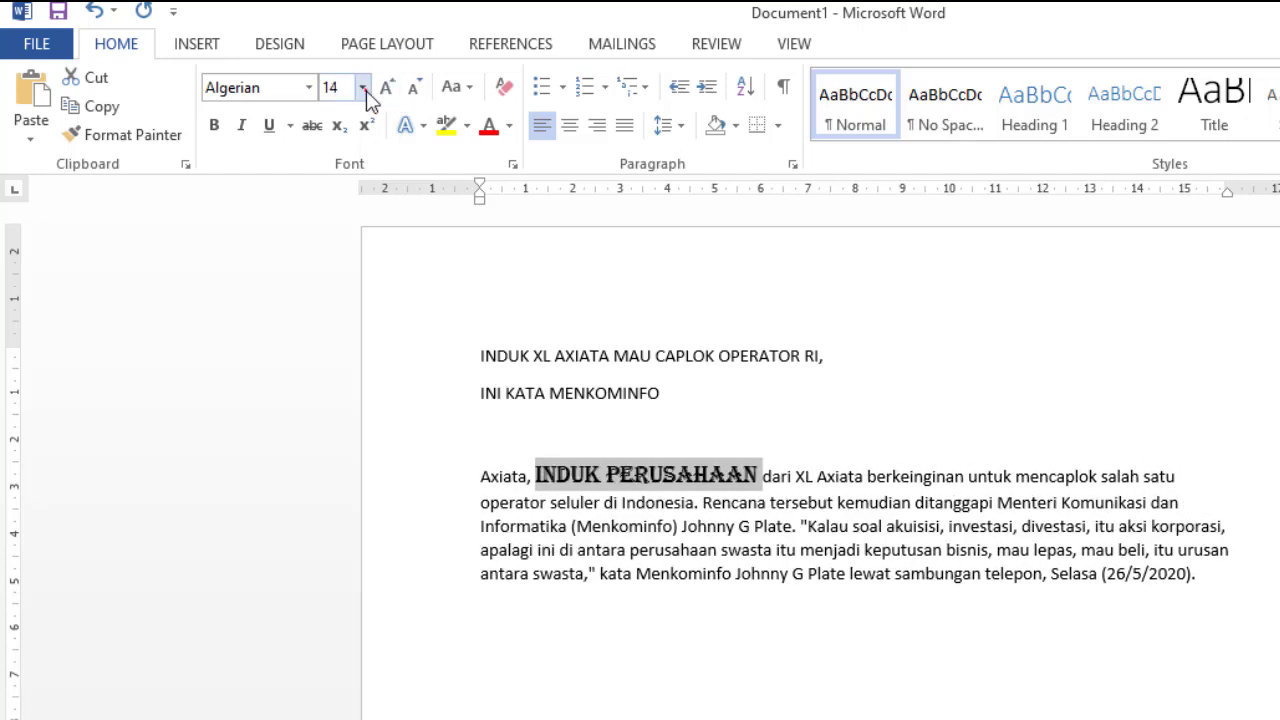
# Try font size 20 on "induk perusahaan" and set it to 11
pyautogui.click(364, 88)
pyautogui.click(334, 304)
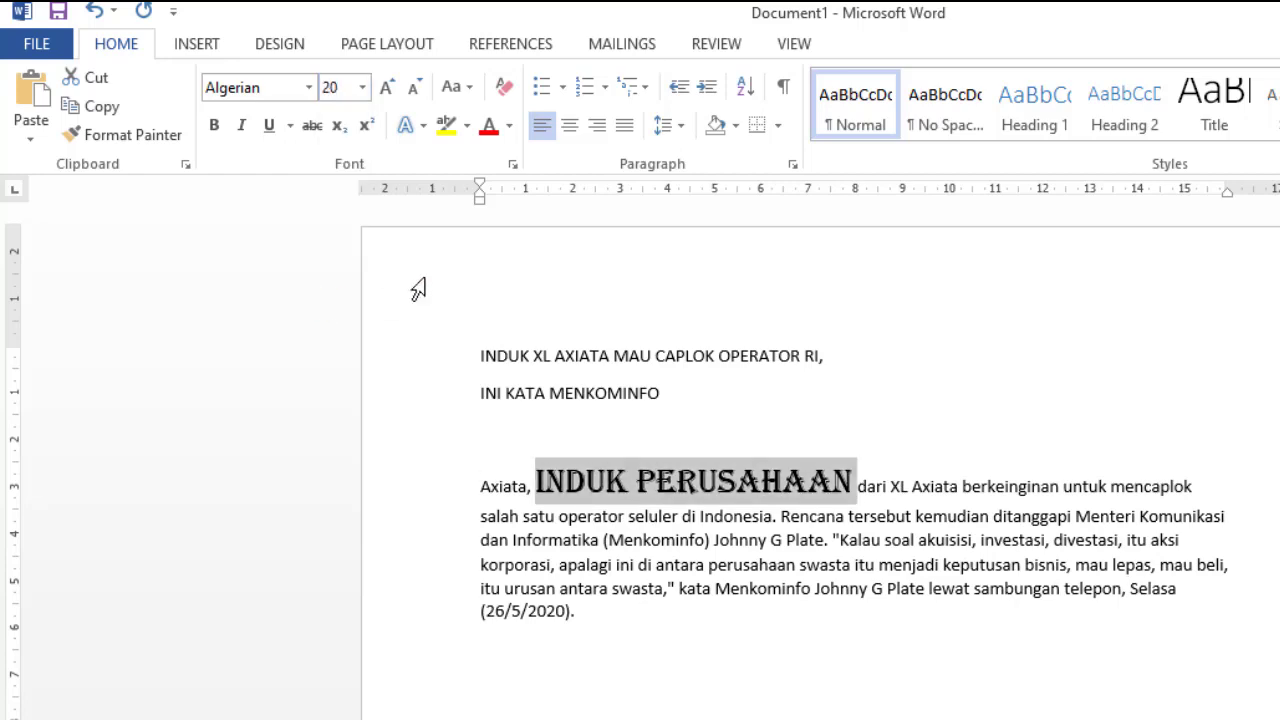
pyautogui.click(362, 88)
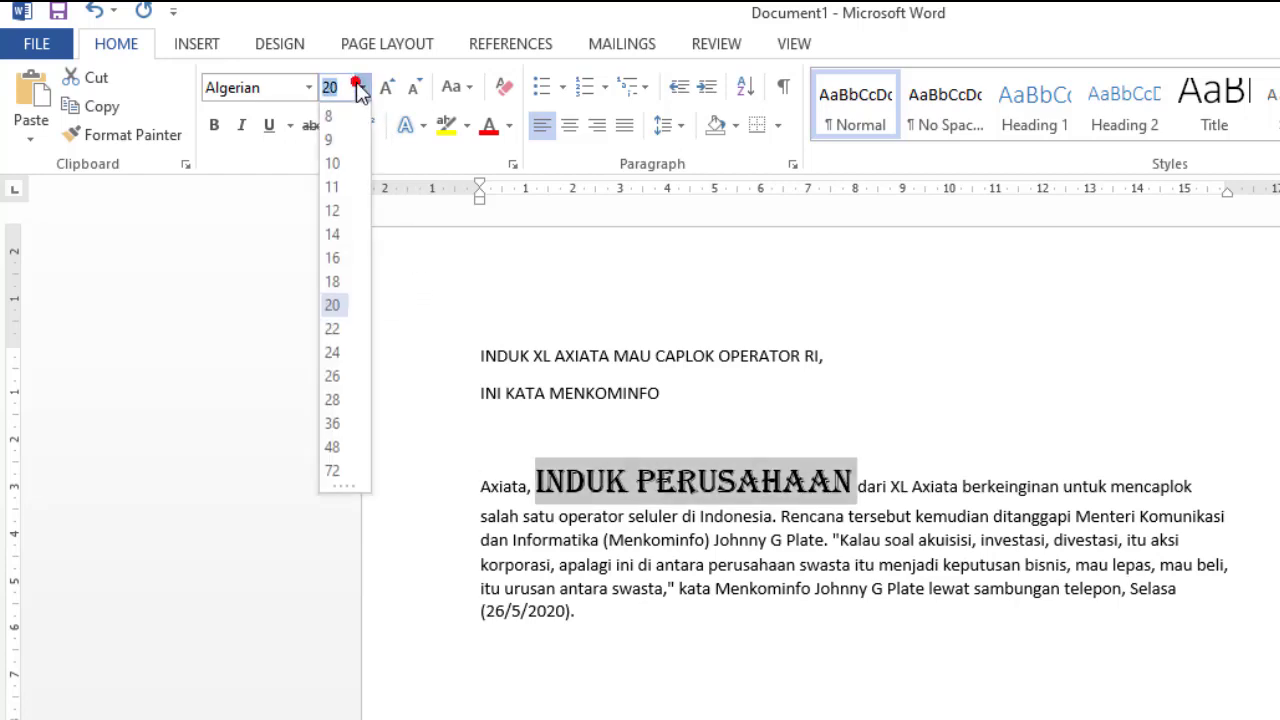
pyautogui.click(346, 187)
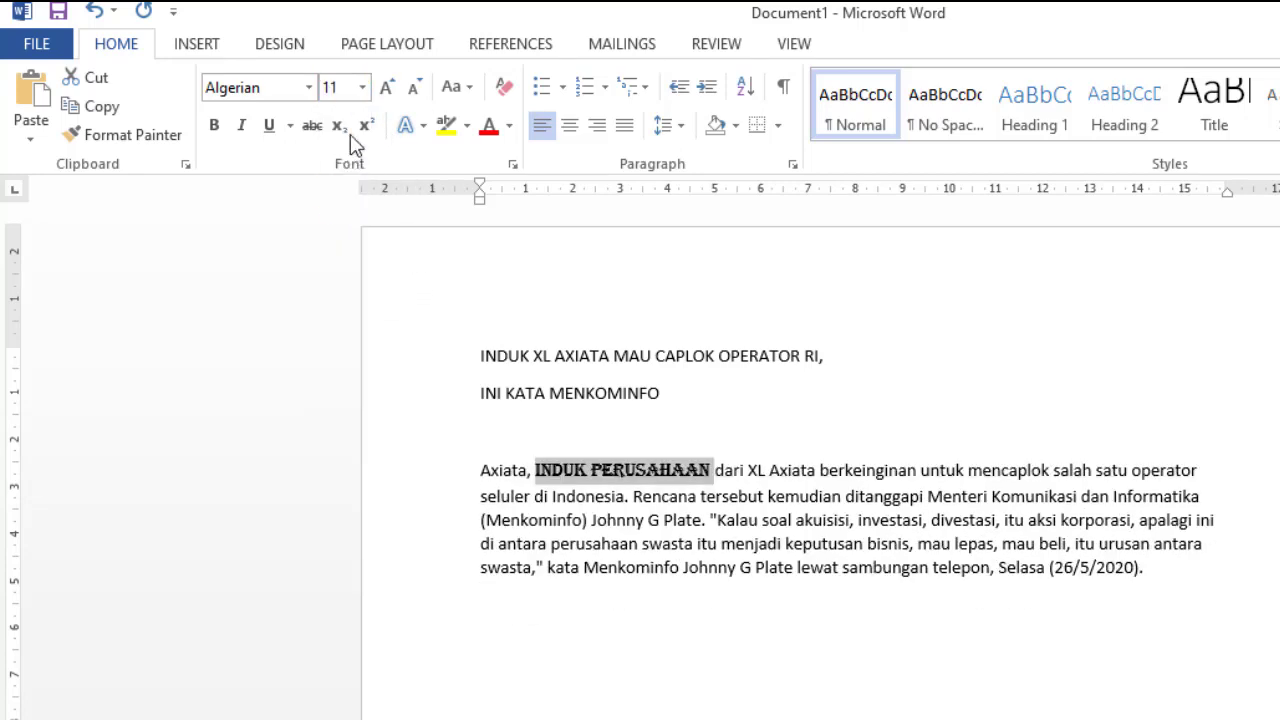
# Apply the Capitalize Each Word case to "induk perusahaan" in the body paragraph and deselect it
pyautogui.click(470, 88)
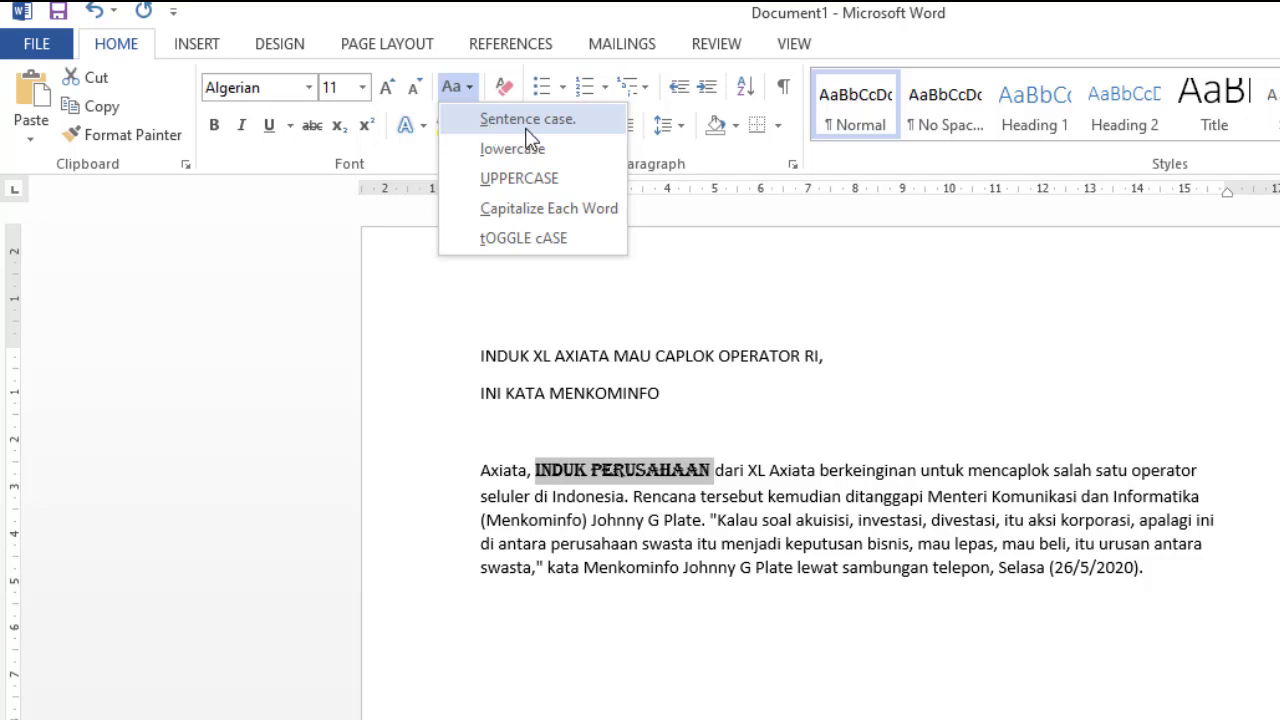
pyautogui.click(555, 209)
pyautogui.click(633, 496)
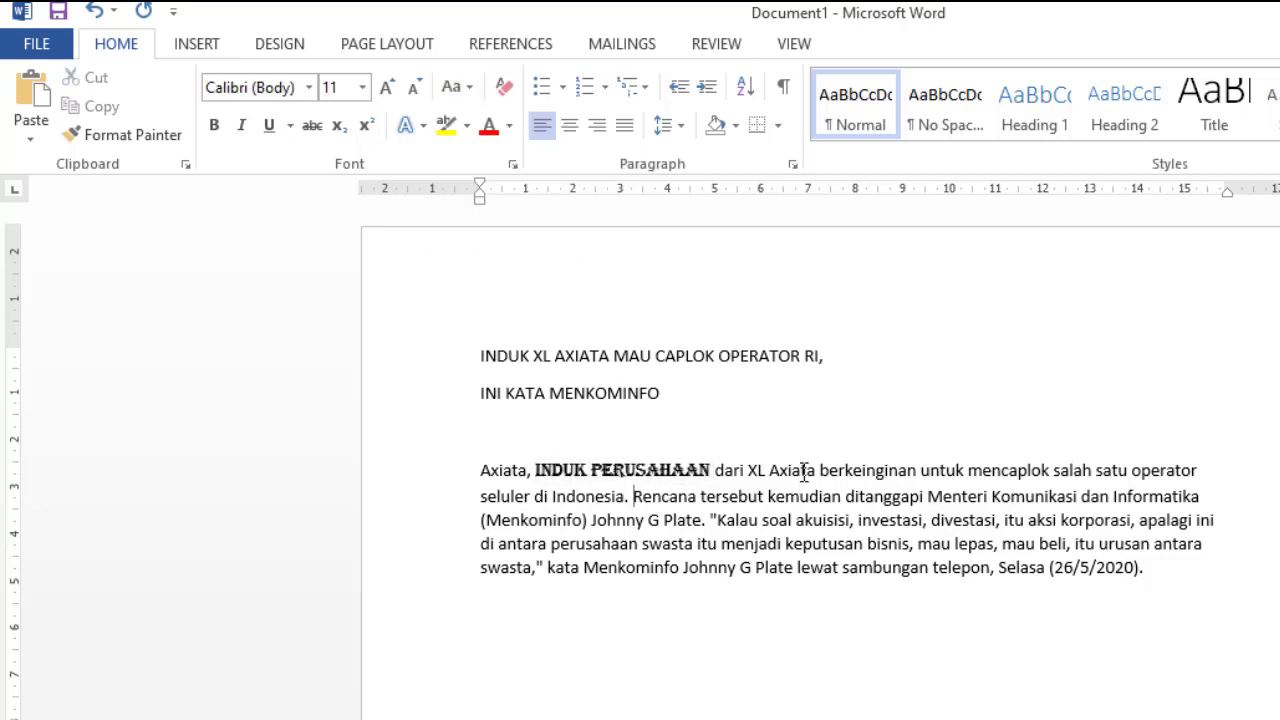
# Try Capitalize Each Word on the first title line and return it to UPPERCASE
pyautogui.moveTo(804, 470); pyautogui.dragTo(920, 497)
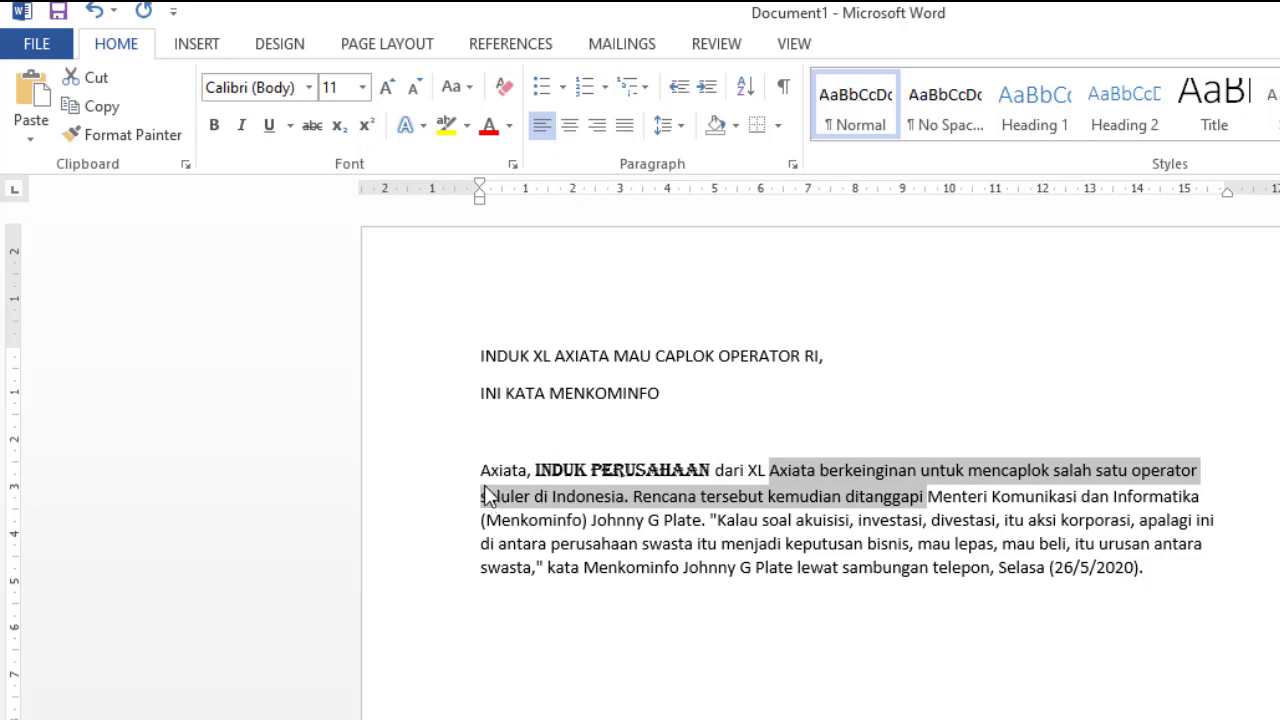
pyautogui.moveTo(480, 357); pyautogui.dragTo(832, 358)
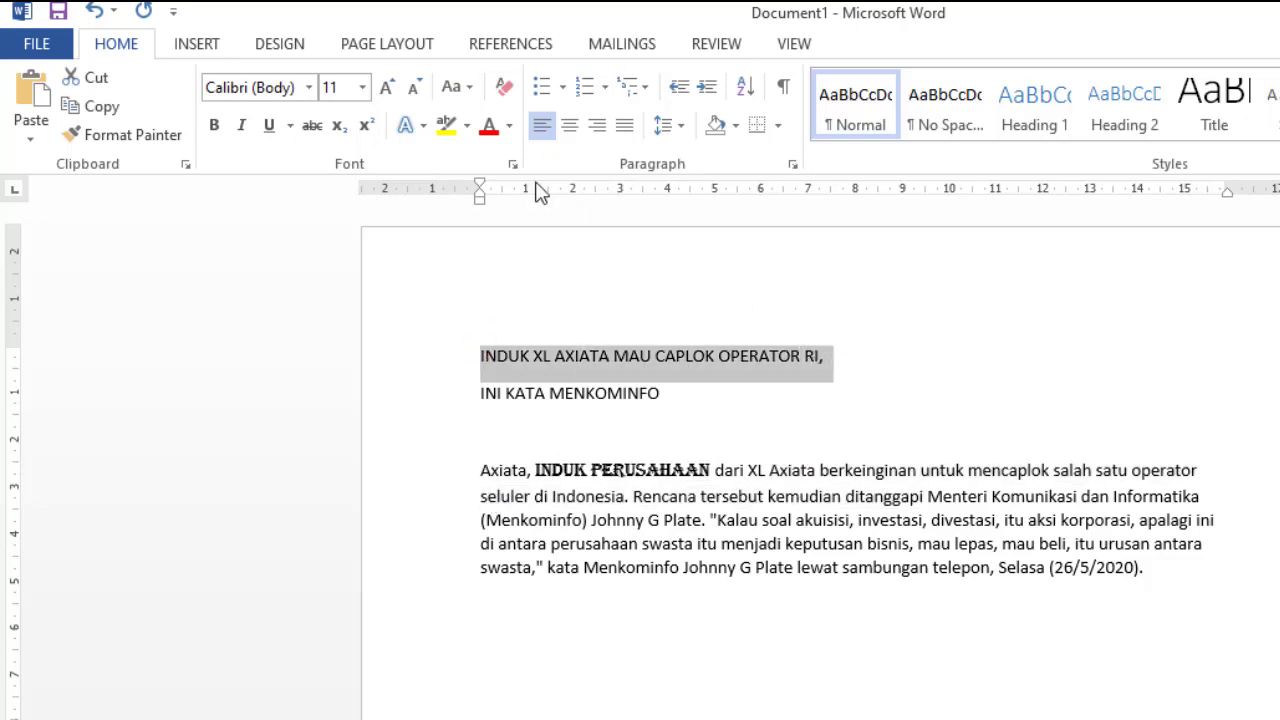
pyautogui.click(455, 87)
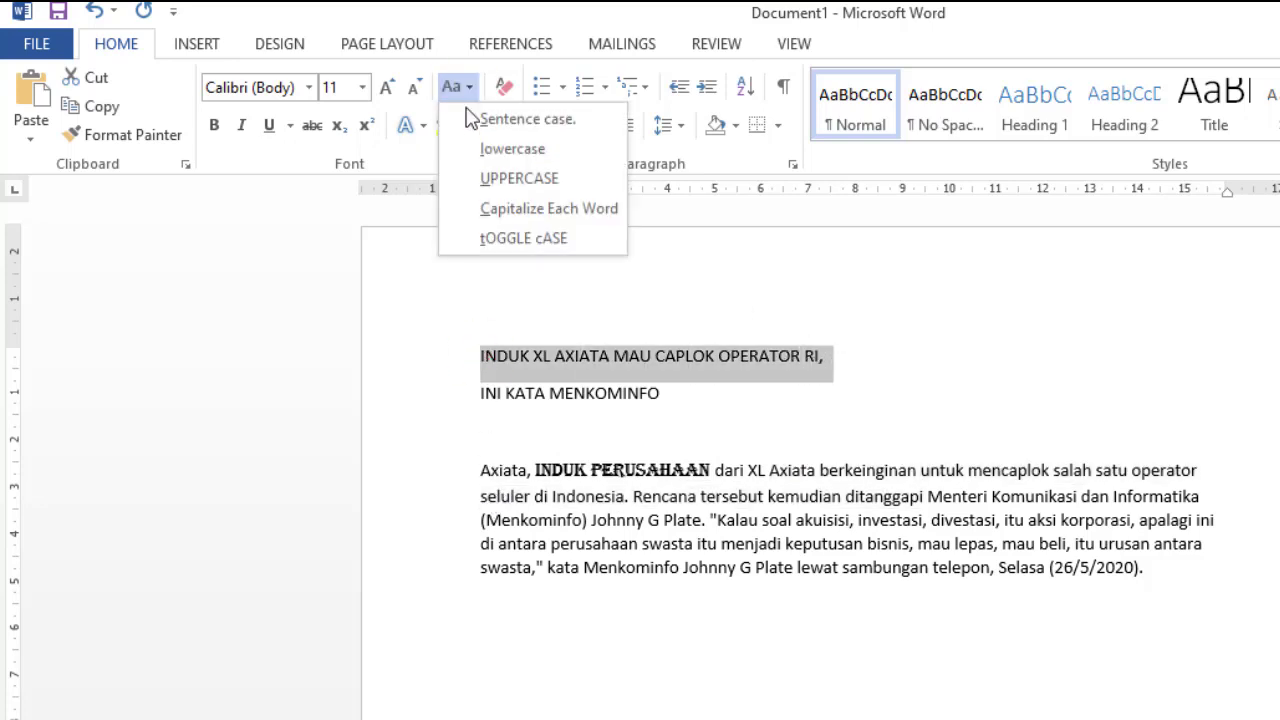
pyautogui.click(500, 212)
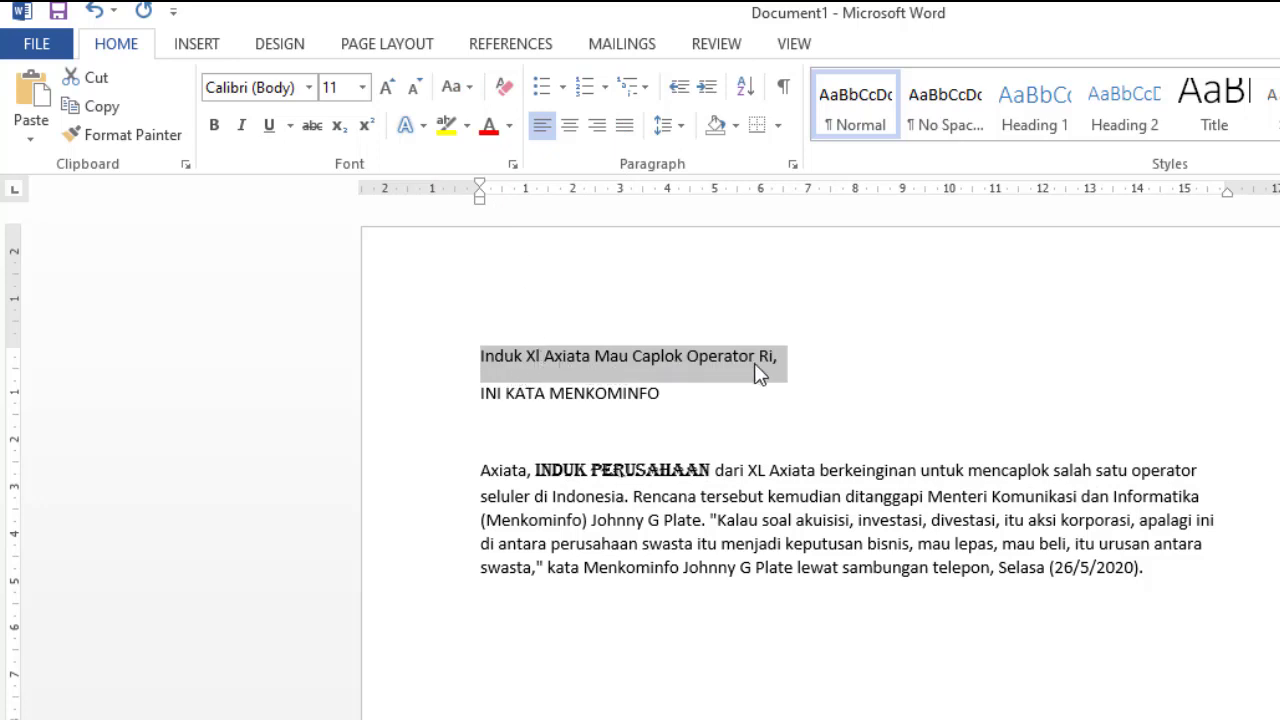
pyautogui.click(455, 87)
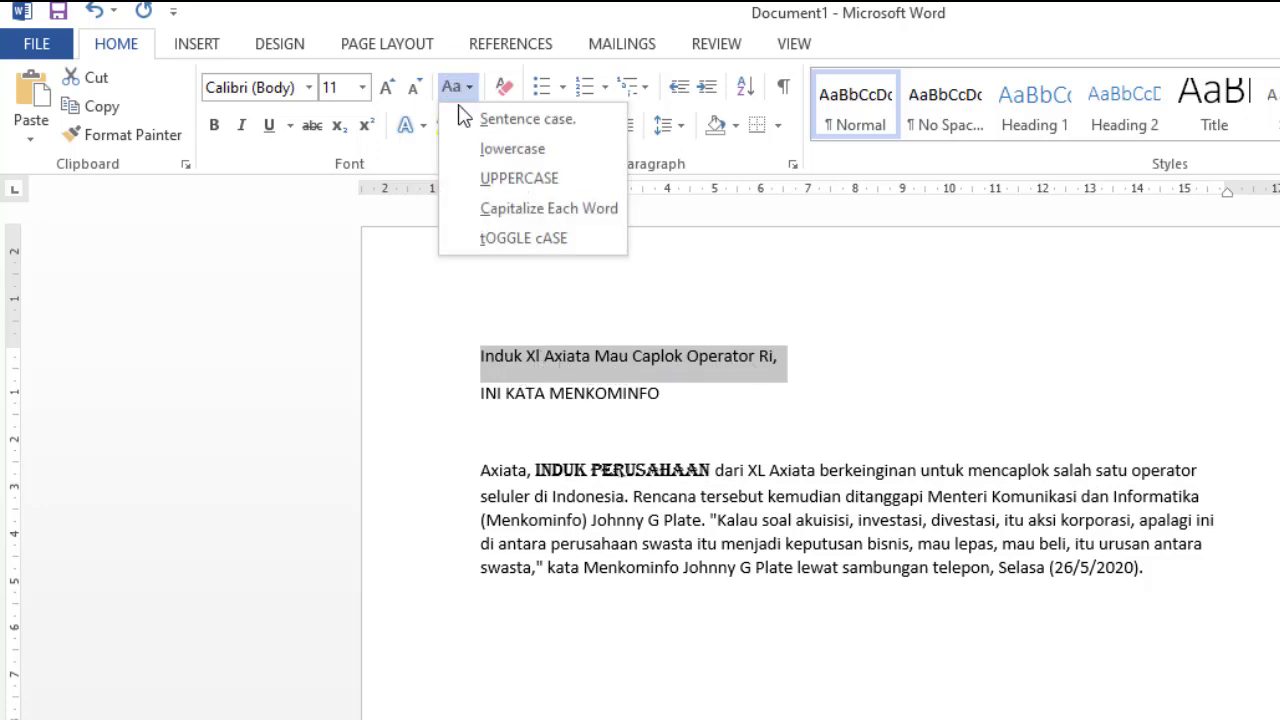
pyautogui.click(487, 180)
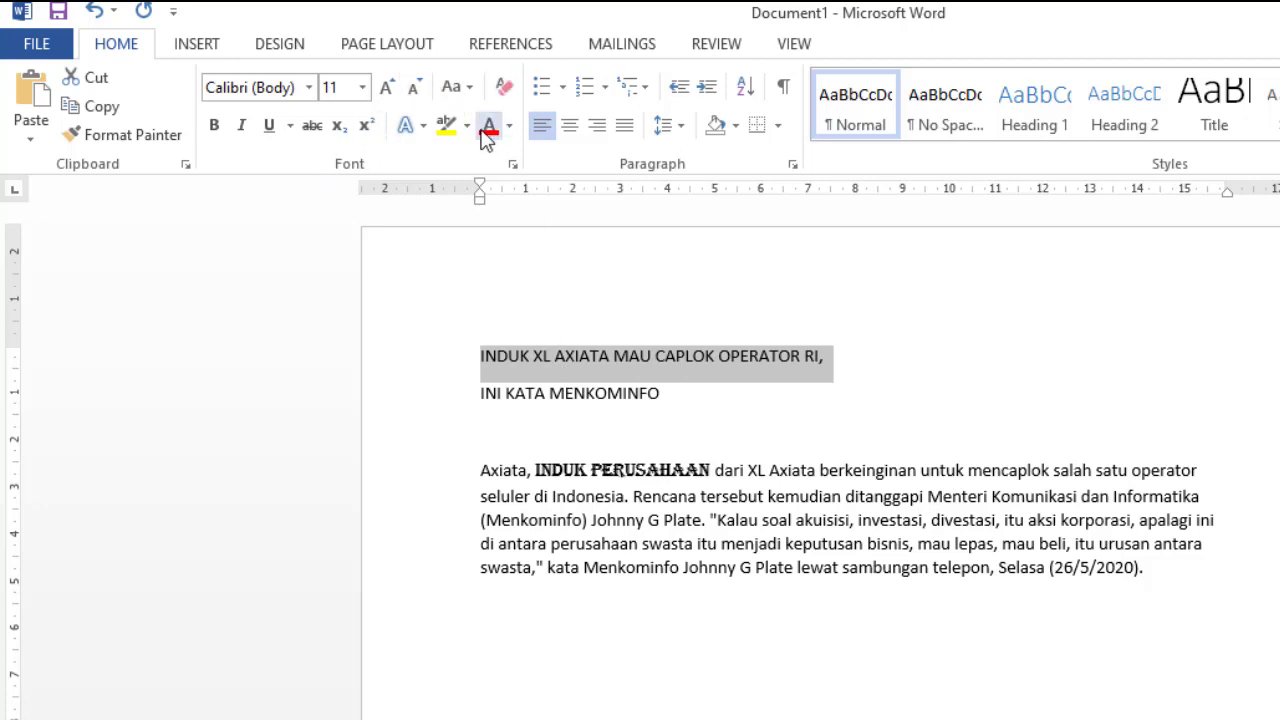
# Try bold, italic and underline on the first title line and clear all its formatting
pyautogui.click(216, 131)
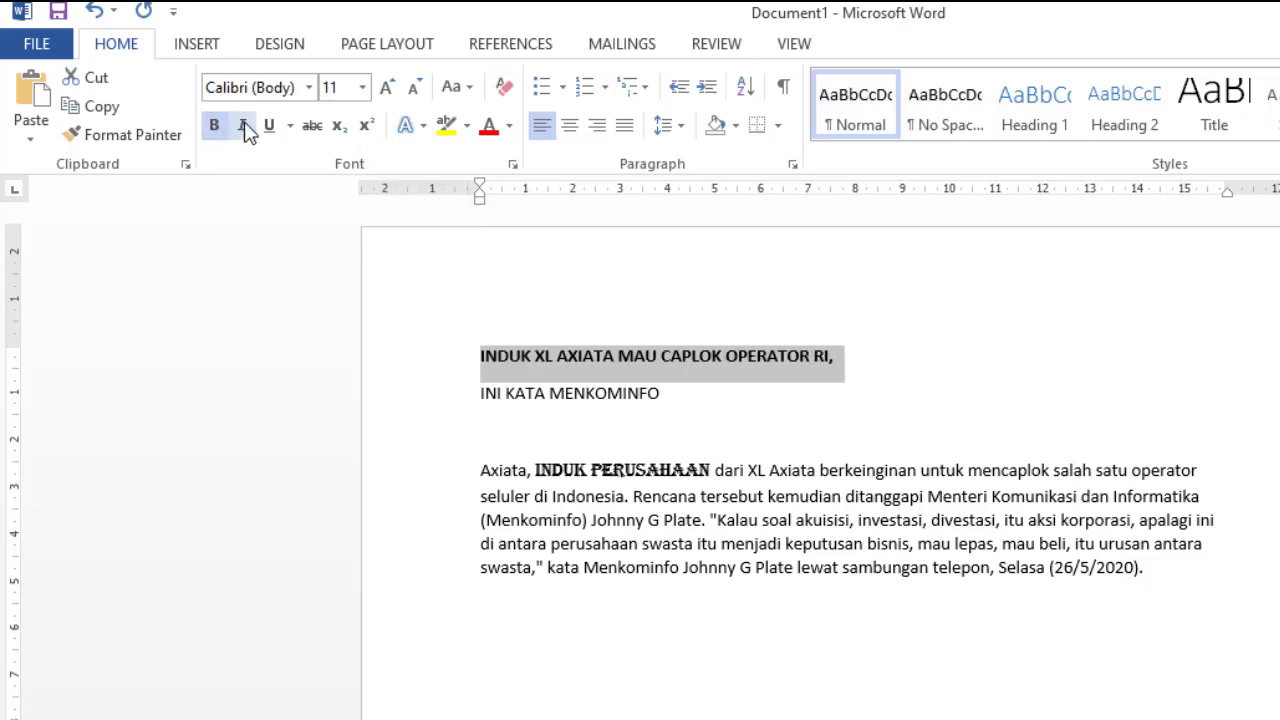
pyautogui.click(244, 127)
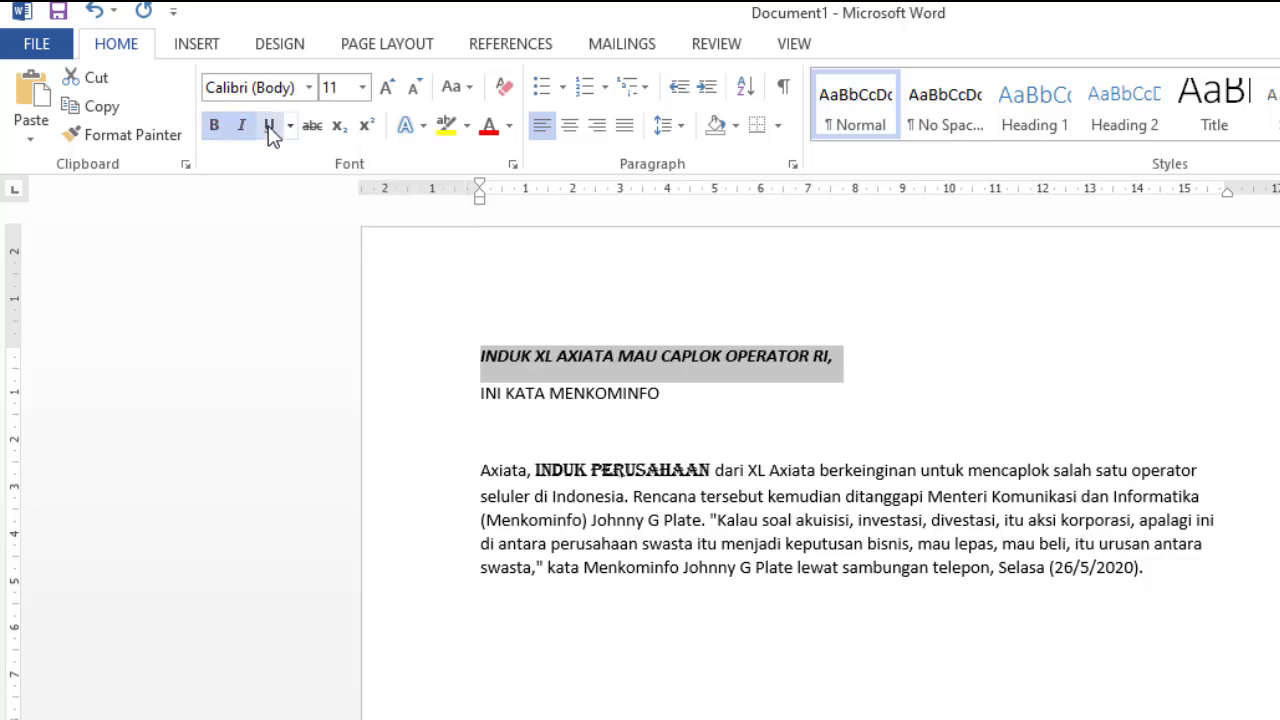
pyautogui.click(270, 128)
pyautogui.click(503, 88)
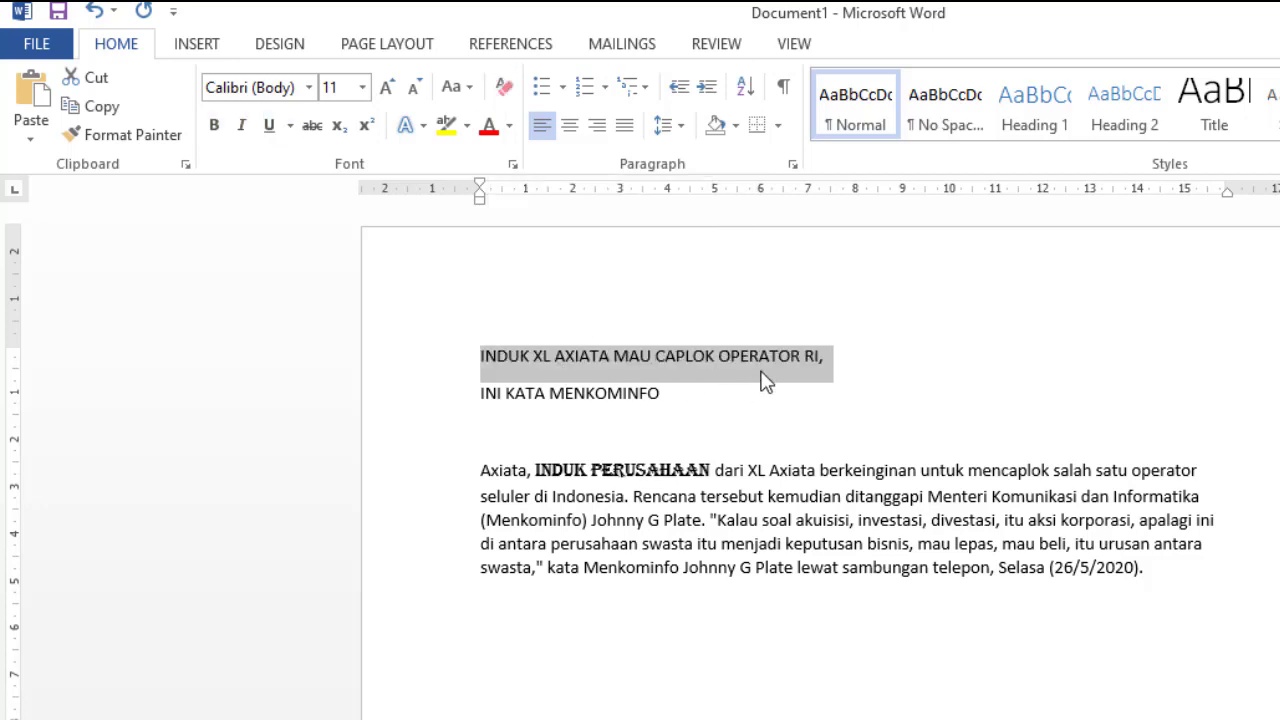
# Strike through the first title line and deselect it
pyautogui.click(310, 125)
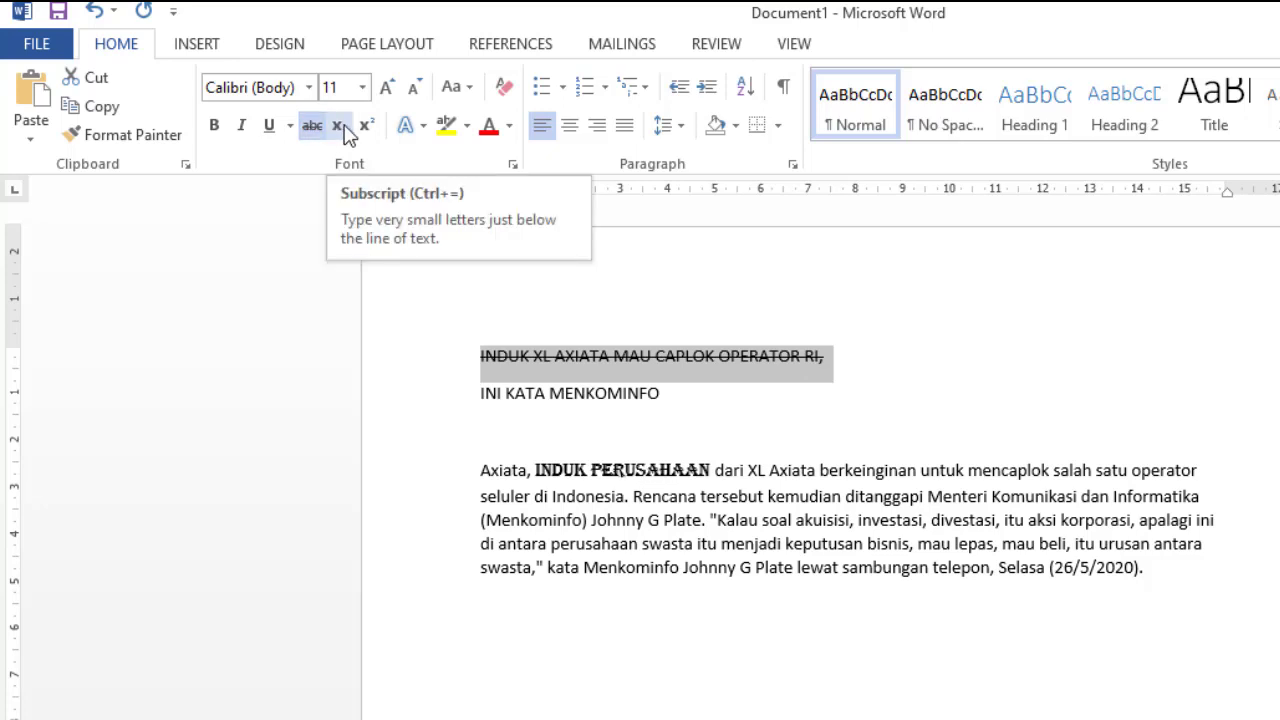
pyautogui.click(928, 520)
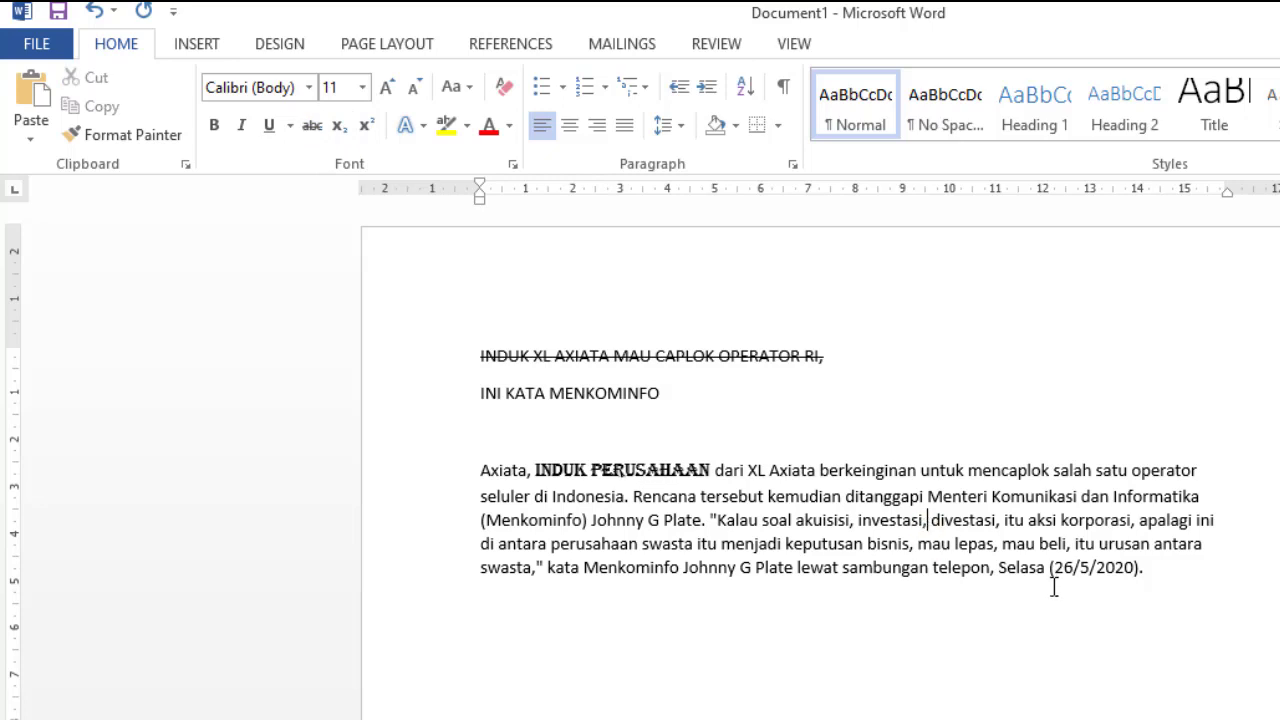
# Format the date "(26/5/2020)." at the paragraph's end as subscript and switch it to superscript
pyautogui.moveTo(1051, 568)
pyautogui.mouseDown()
pyautogui.moveTo(1148, 566)
pyautogui.moveTo(1050, 565)
pyautogui.mouseUp()
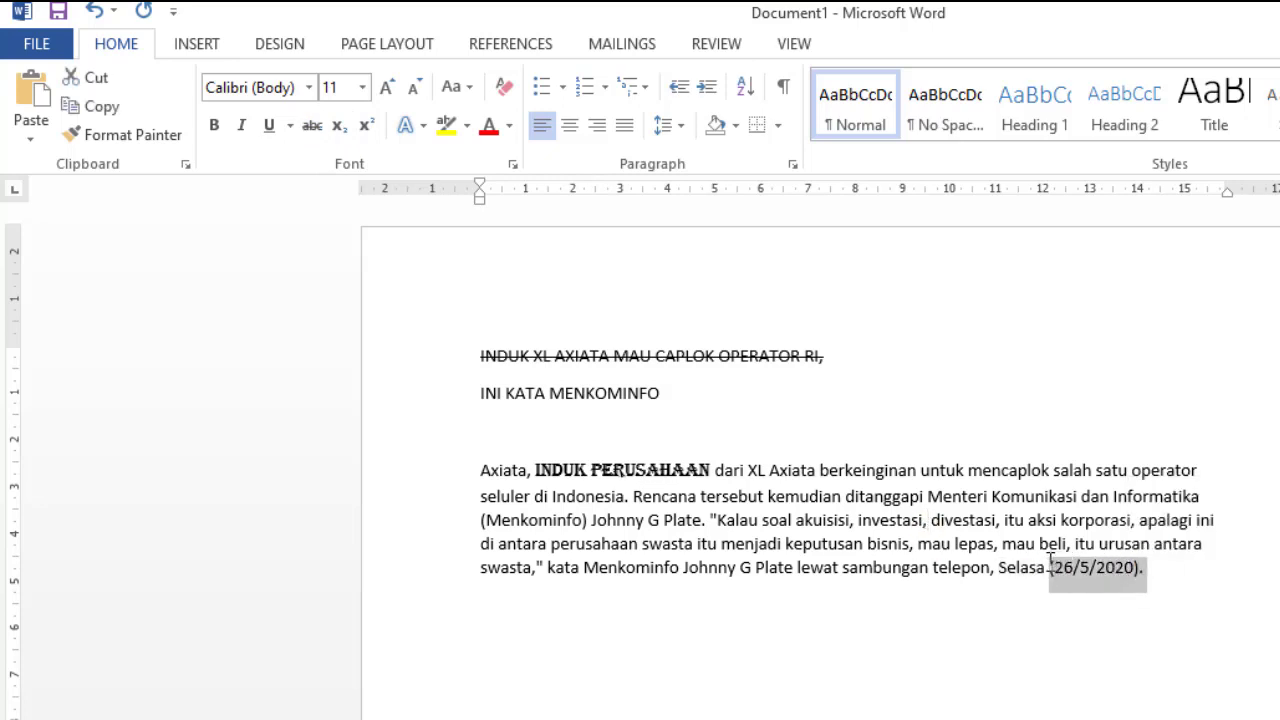
pyautogui.click(339, 127)
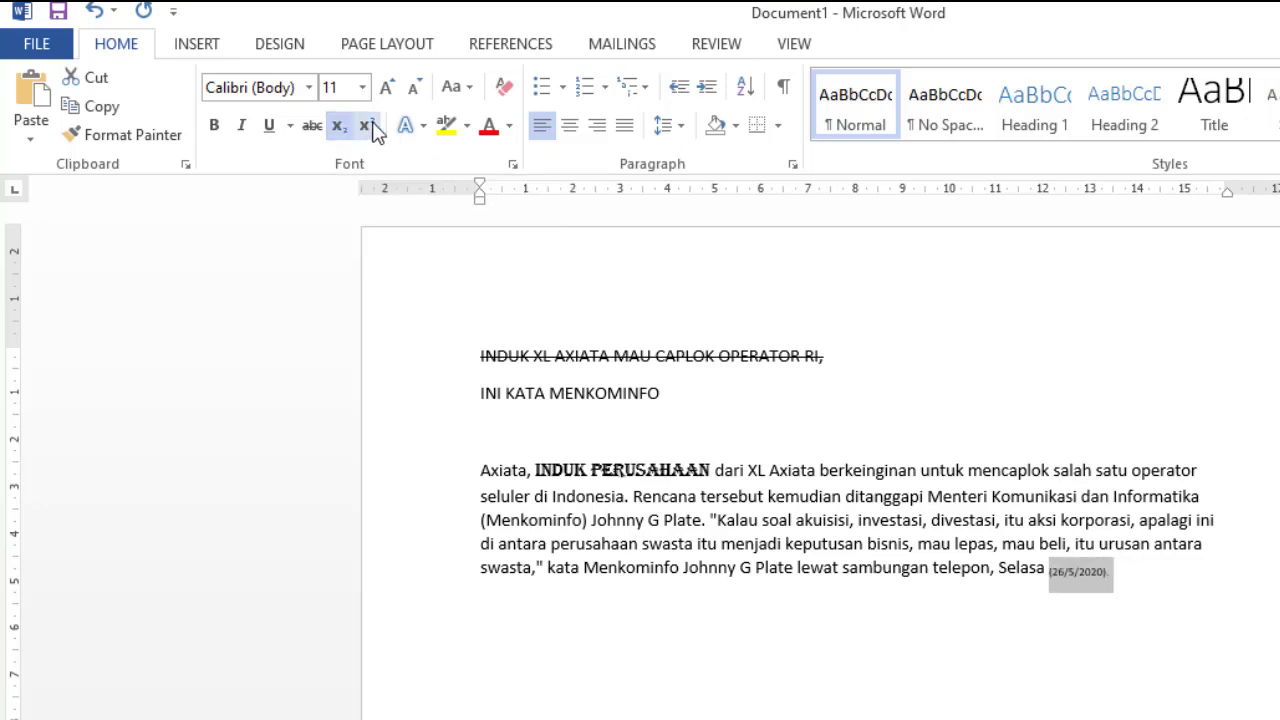
pyautogui.click(369, 127)
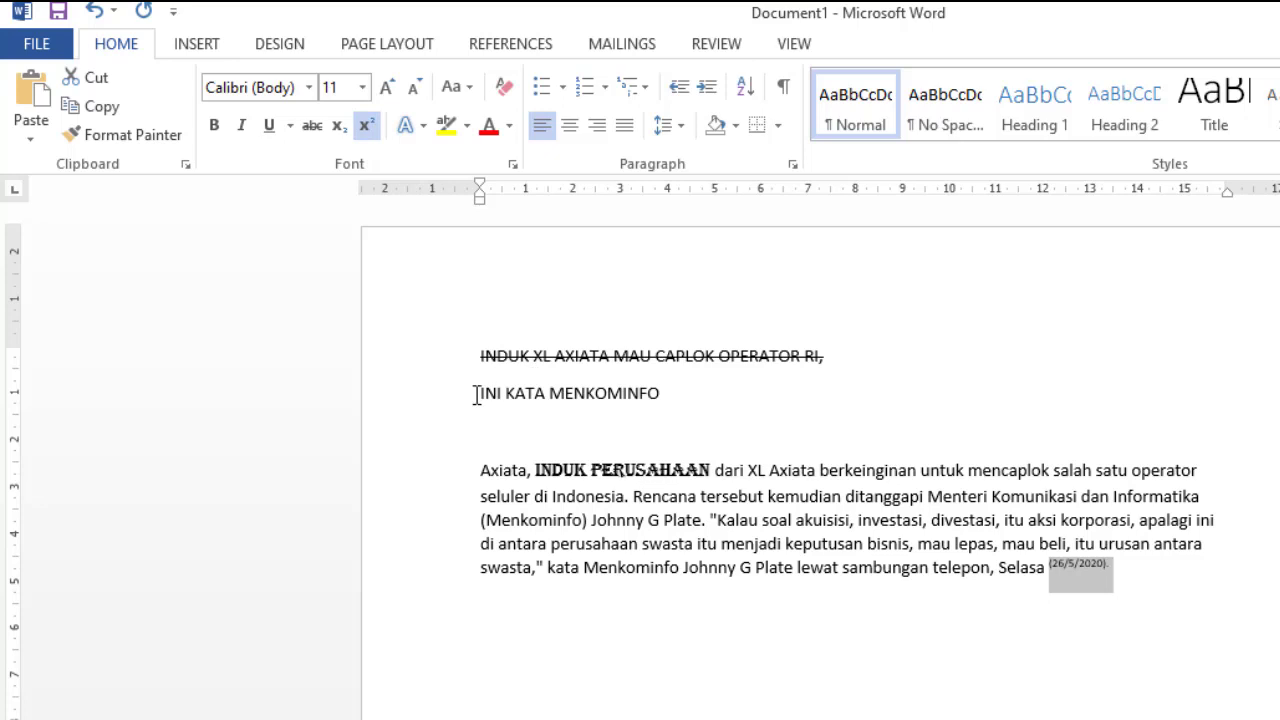
# Apply the light blue outlined text effect to "INI KATA MENKOMINFO" and highlight the line in dark green
pyautogui.moveTo(477, 394); pyautogui.dragTo(643, 395)
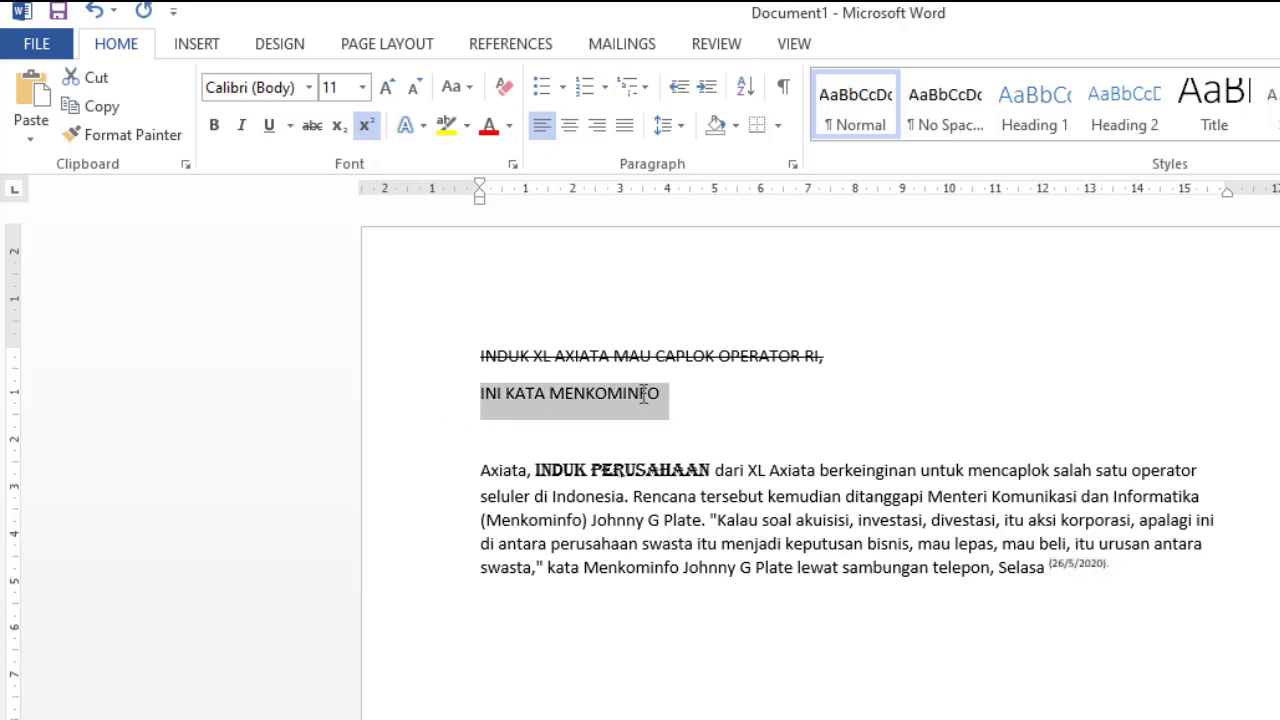
pyautogui.click(425, 130)
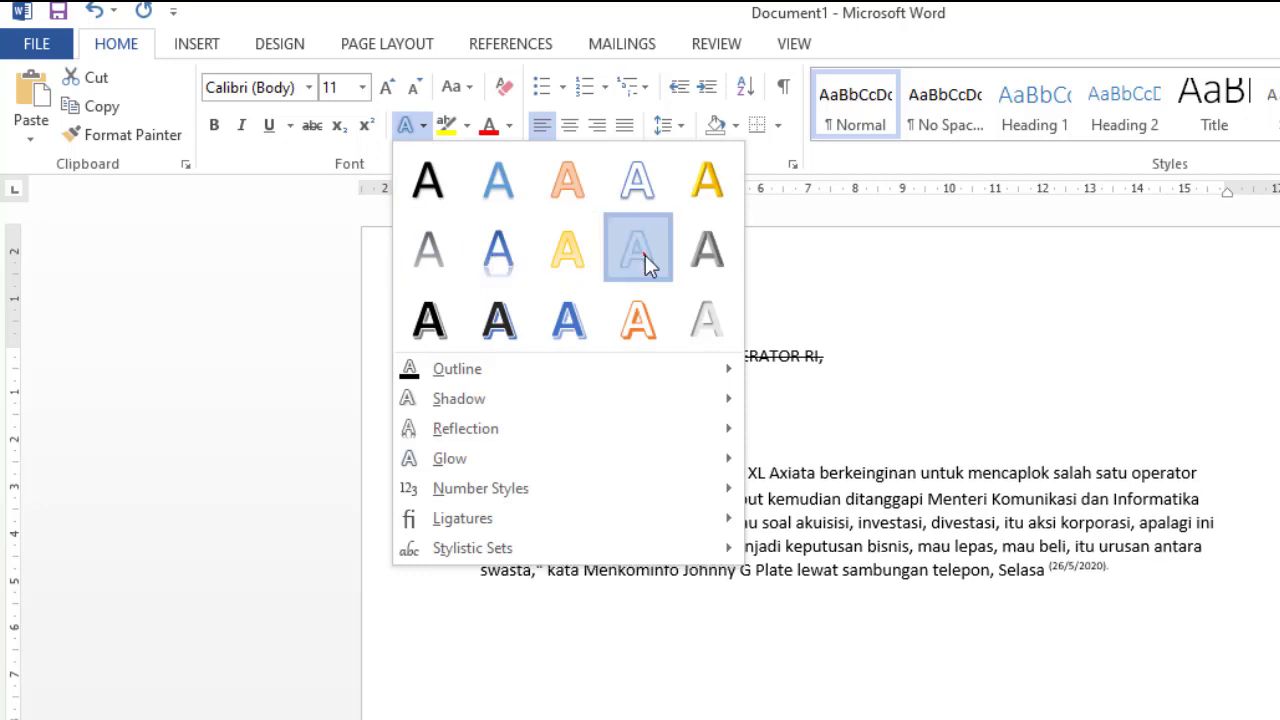
pyautogui.click(645, 255)
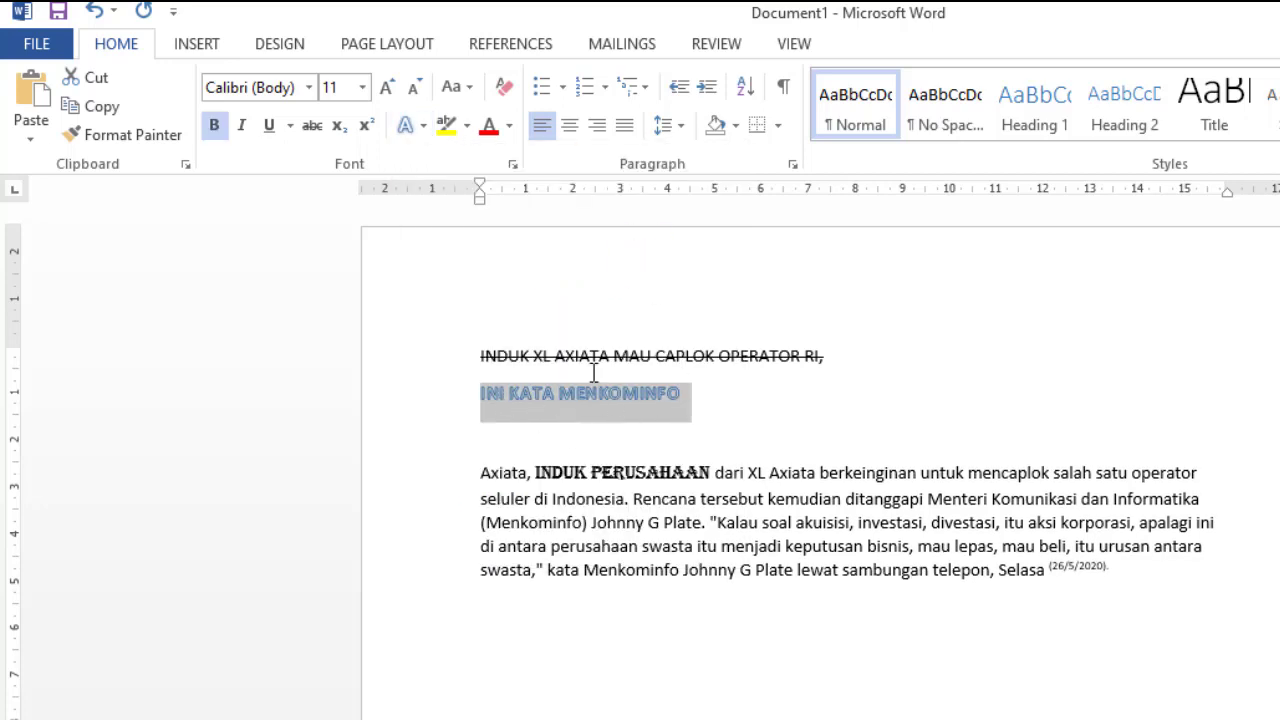
pyautogui.click(467, 126)
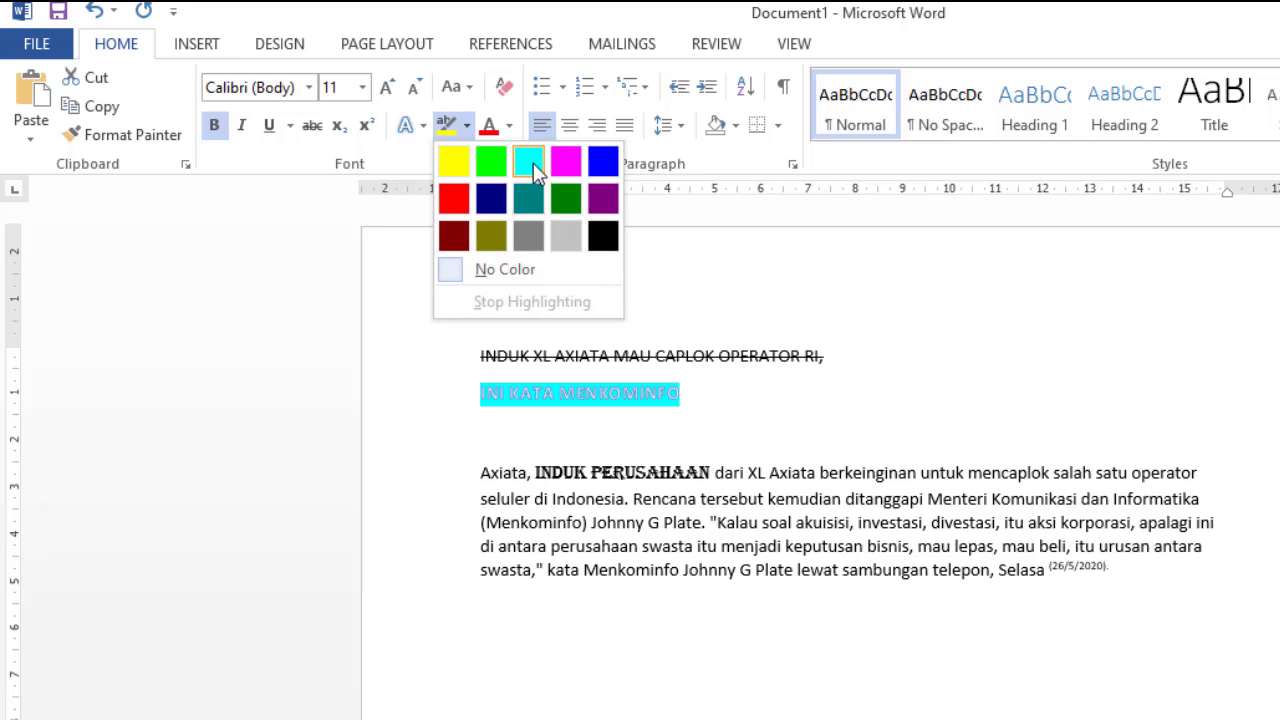
pyautogui.click(565, 201)
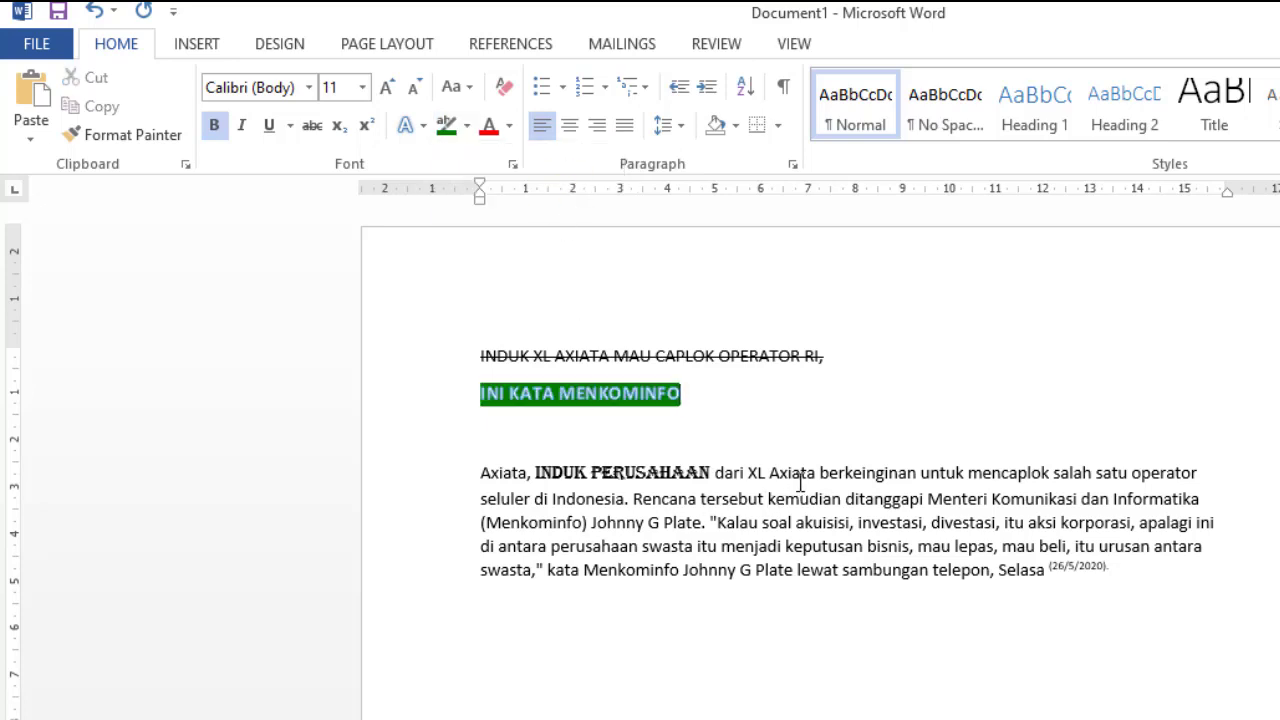
# Color the words "Axiata berkeinginan untuk" in the body paragraph red and deselect them
pyautogui.moveTo(800, 472); pyautogui.dragTo(950, 486)
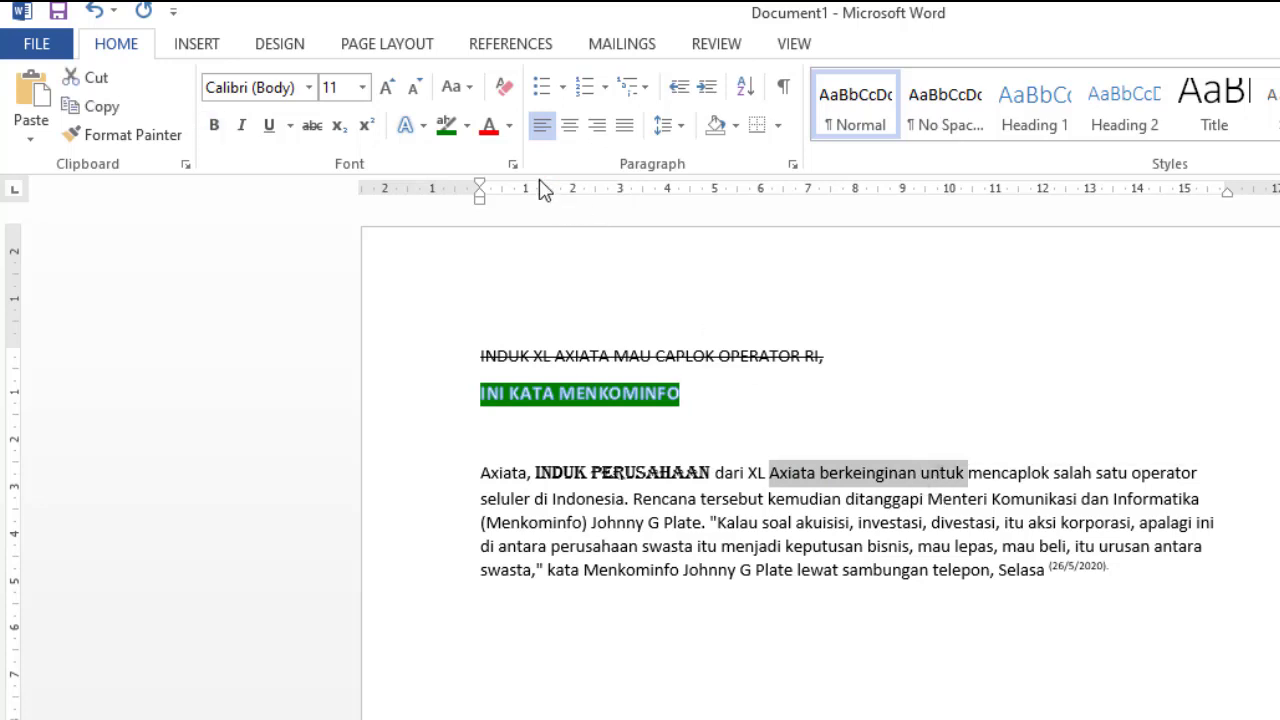
pyautogui.click(509, 126)
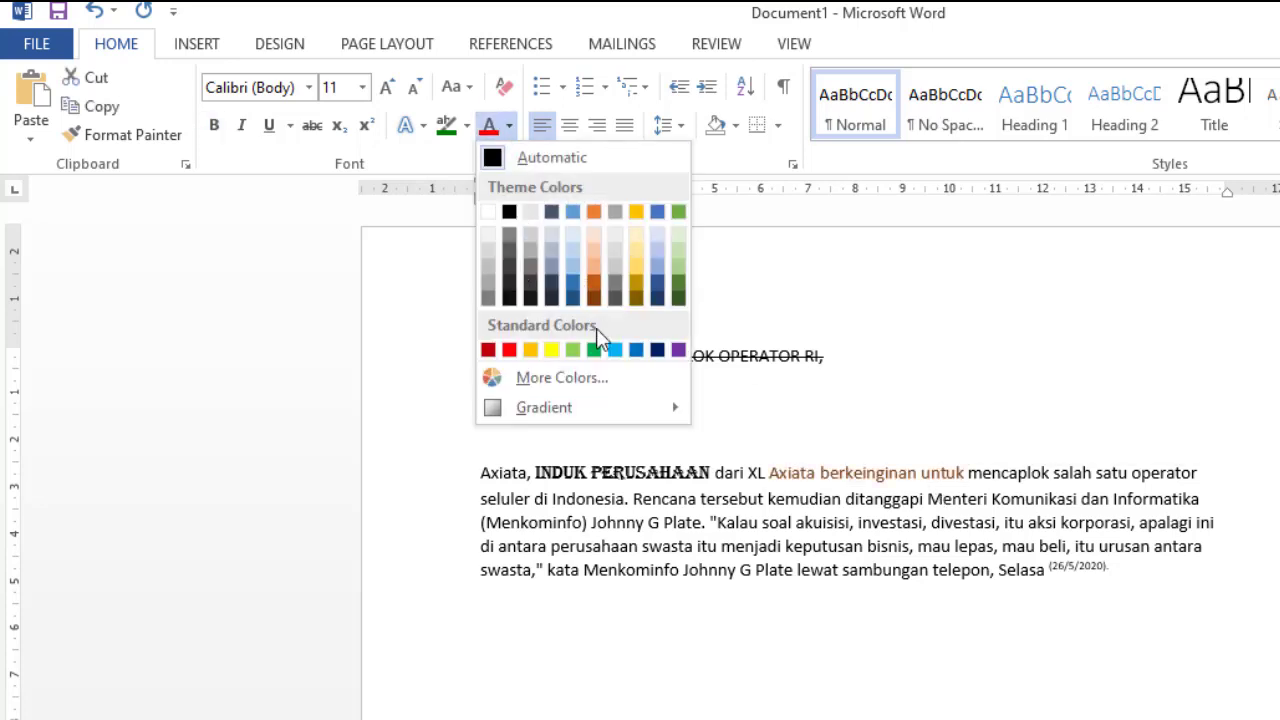
pyautogui.click(509, 352)
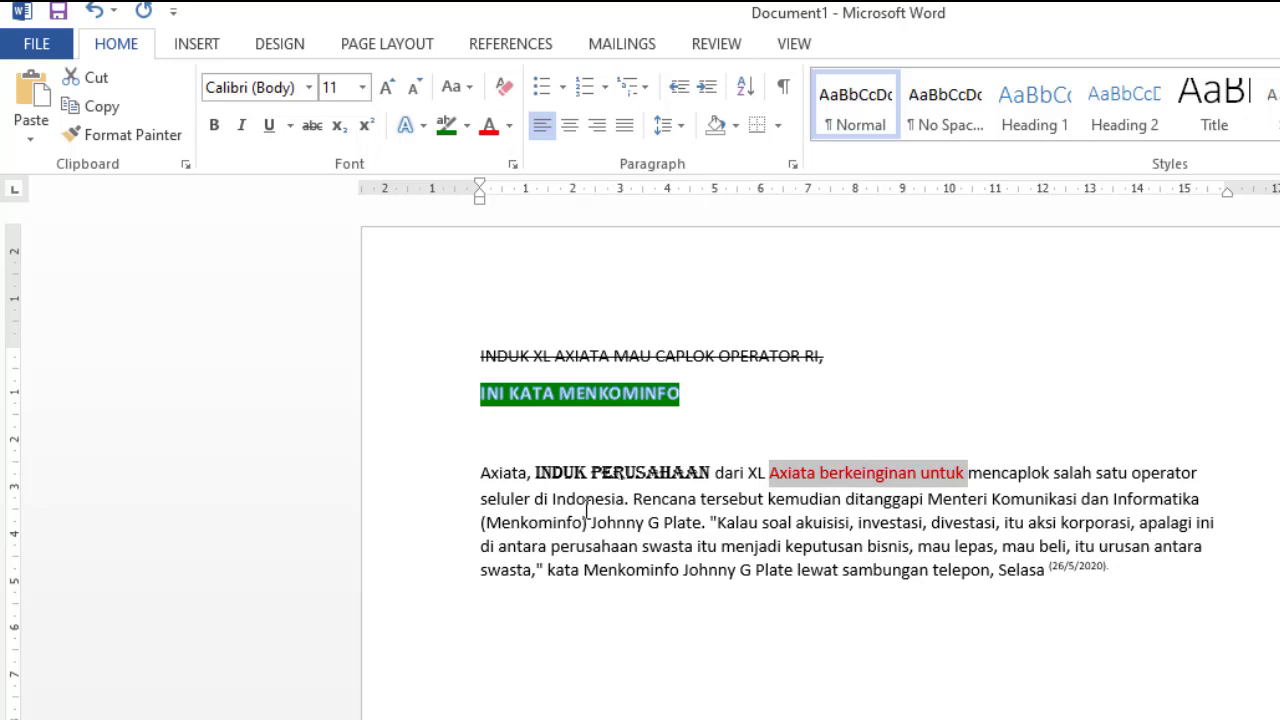
pyautogui.click(593, 545)
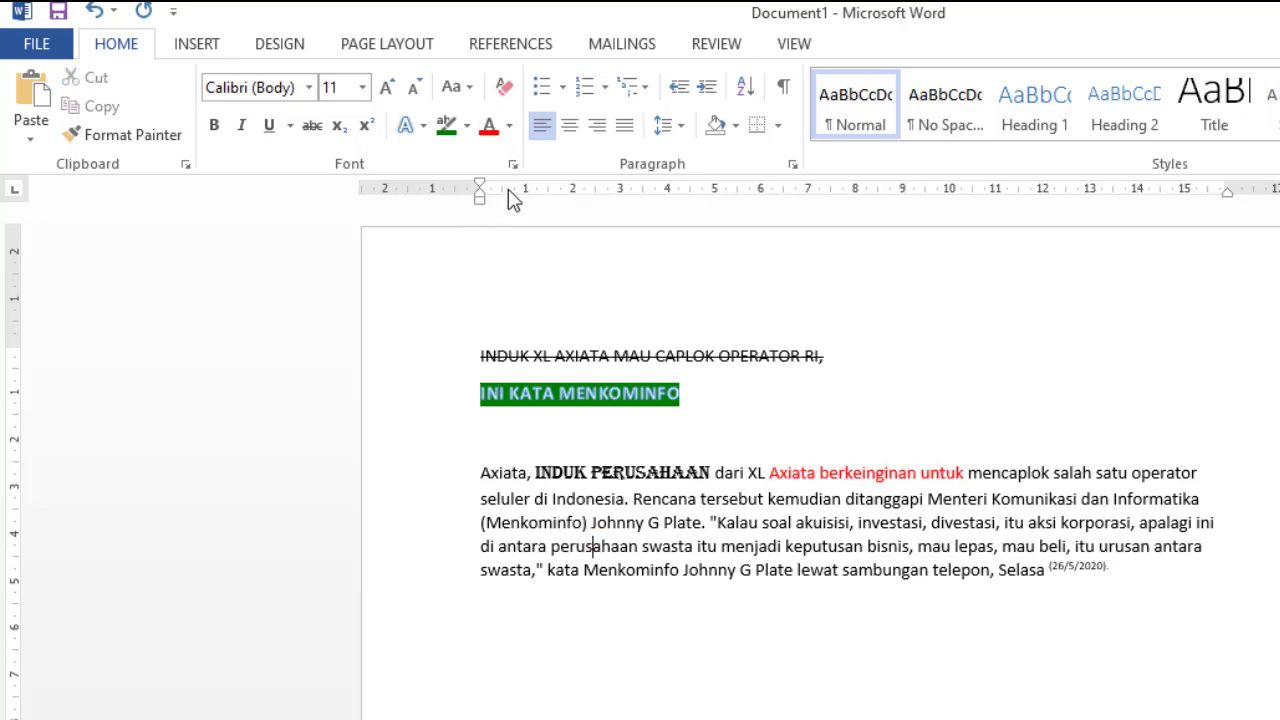
# Examine the basic and advanced Font dialog settings for the minister's title and name in the body paragraph, and close the dialog unchanged
pyautogui.moveTo(481, 522); pyautogui.dragTo(703, 525)
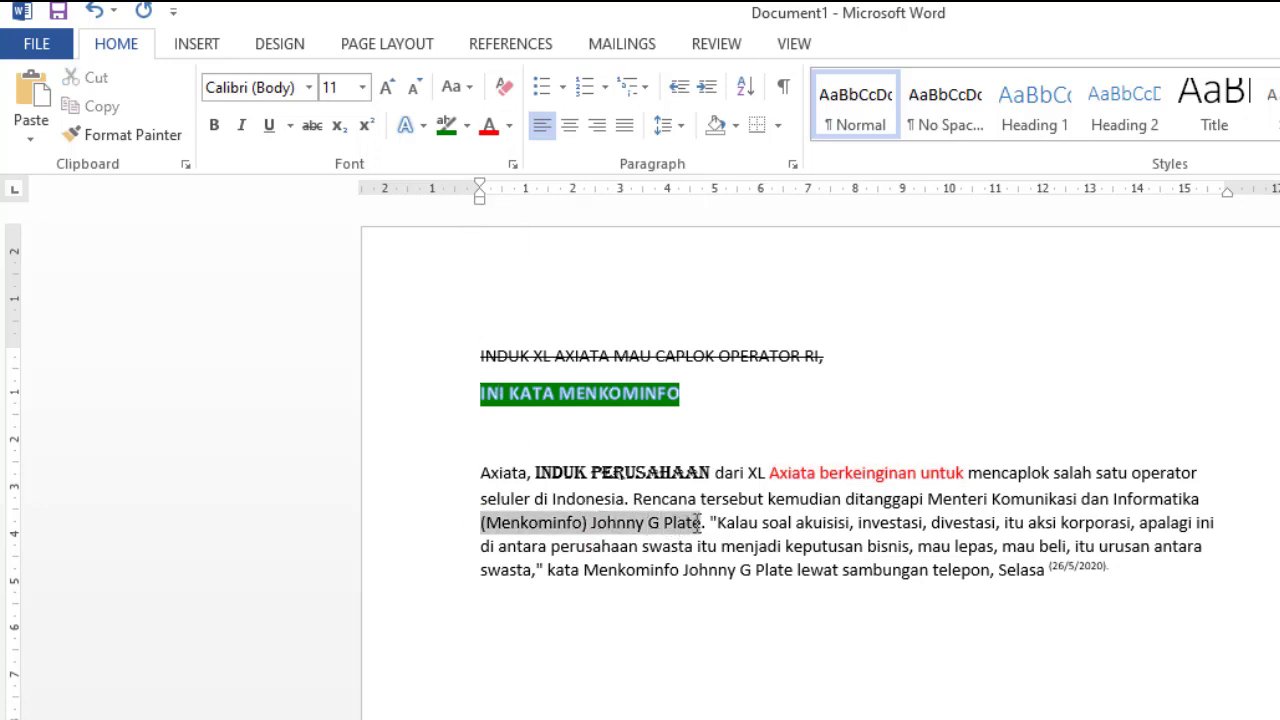
pyautogui.click(513, 165)
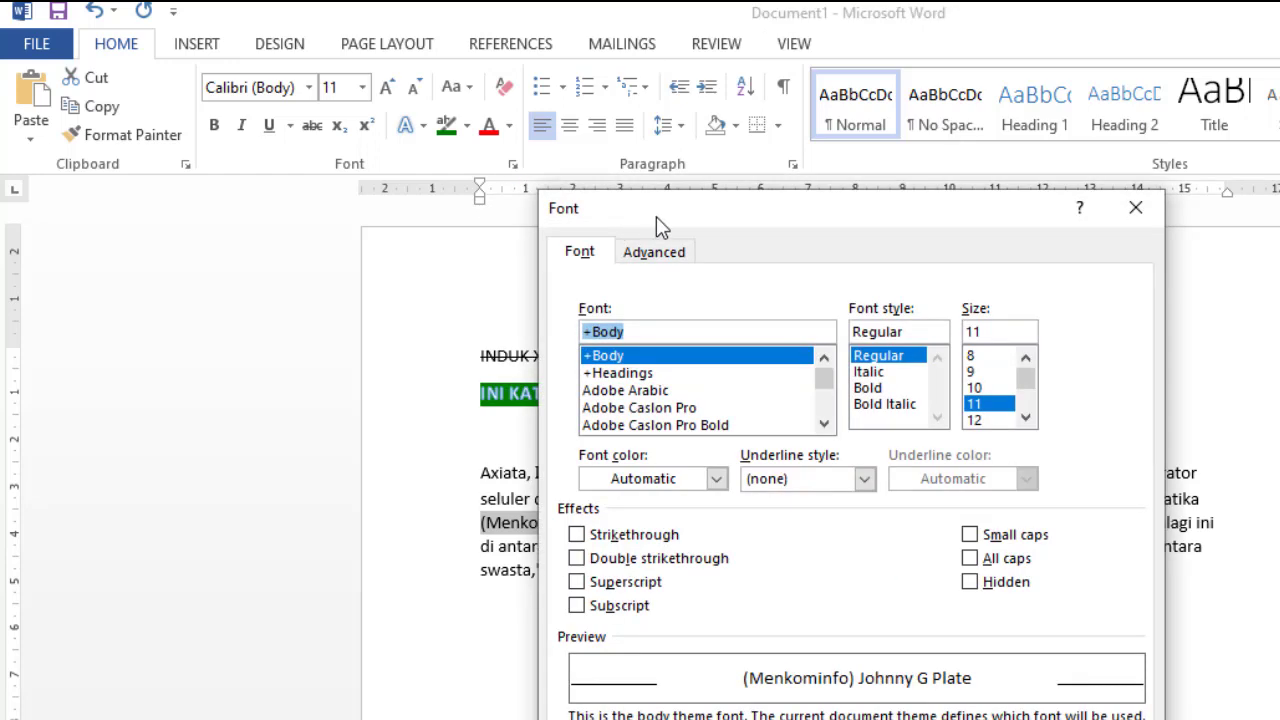
pyautogui.moveTo(643, 198); pyautogui.dragTo(208, 92)
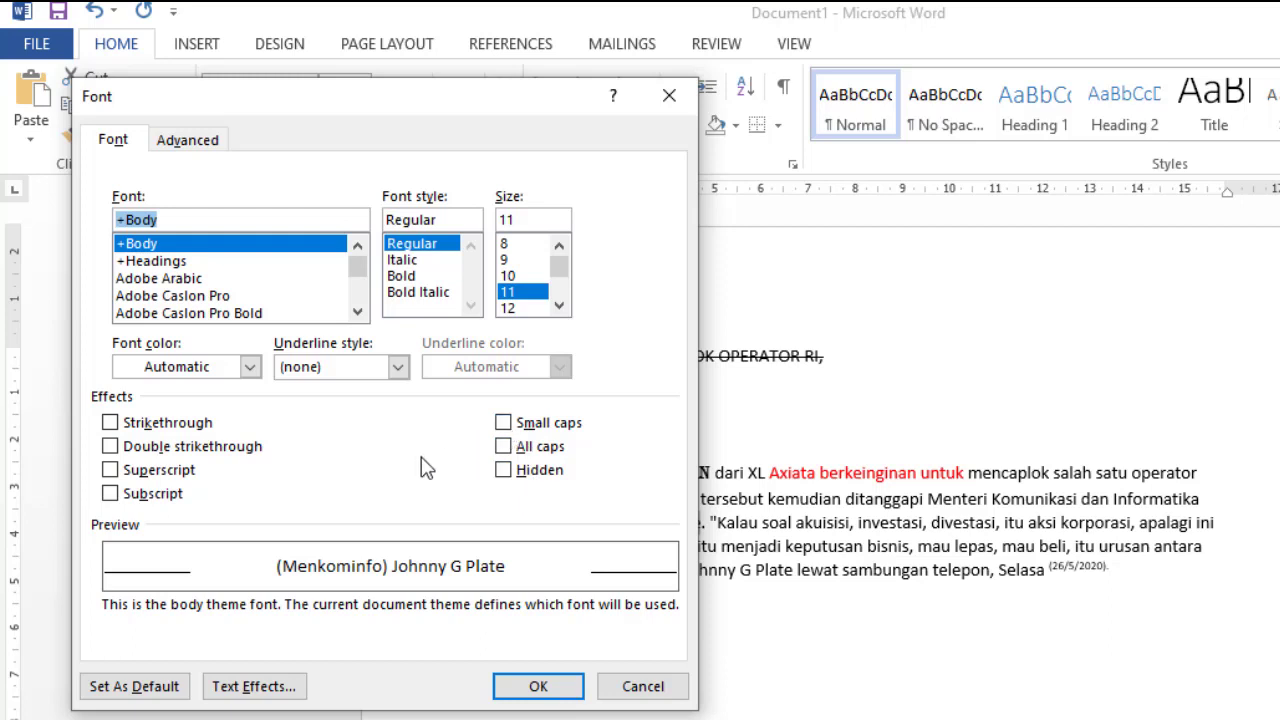
pyautogui.click(205, 140)
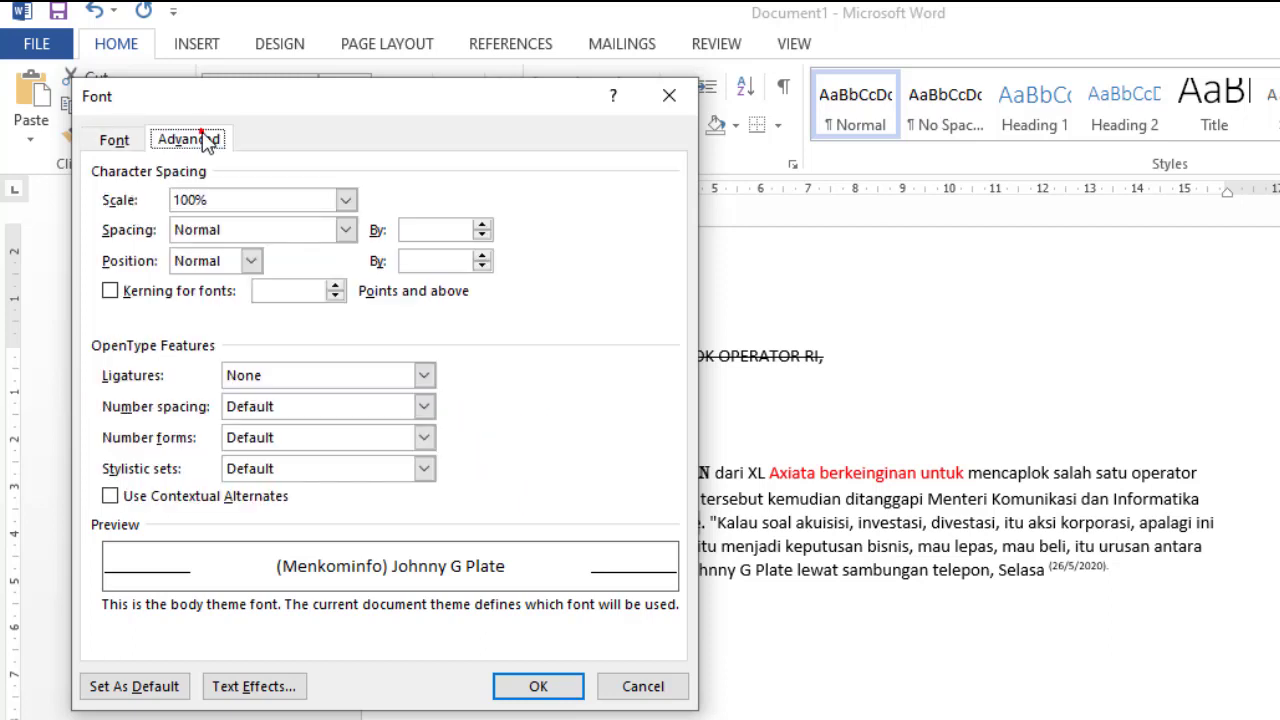
pyautogui.click(122, 139)
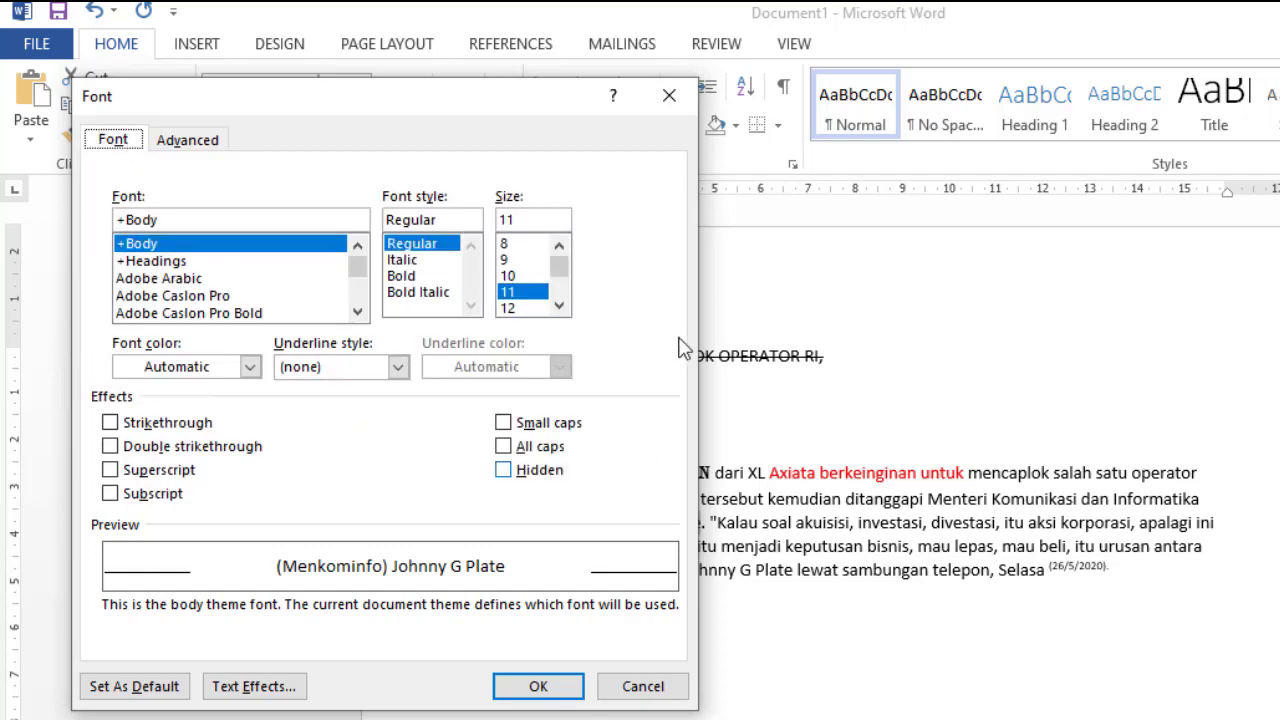
pyautogui.click(669, 95)
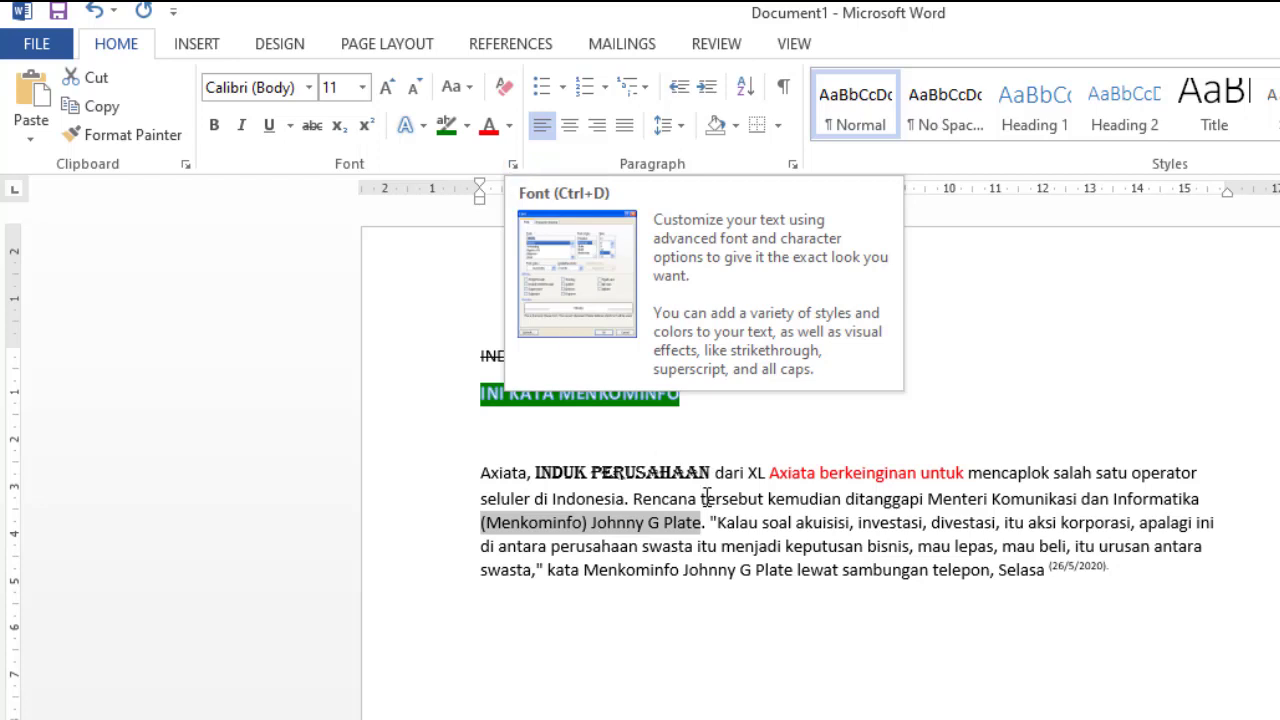
pyautogui.click(760, 522)
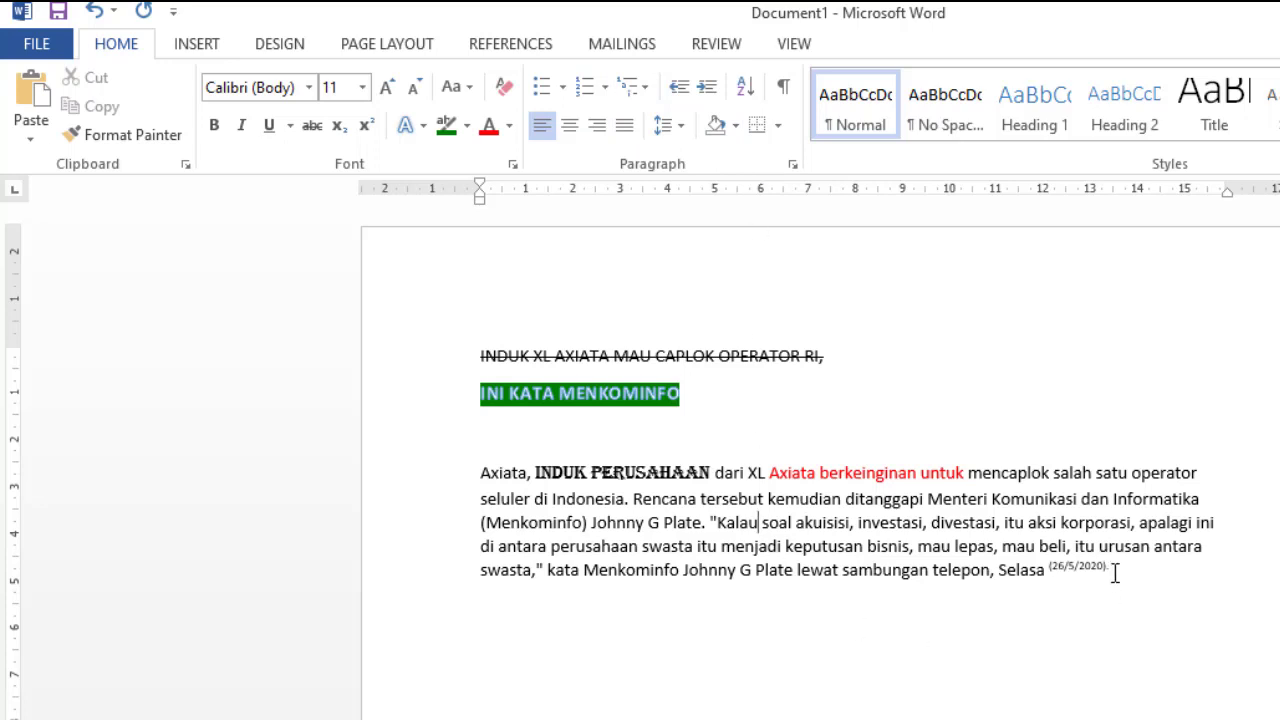
# Copy the whole body paragraph and paste the duplicate directly below the original
pyautogui.moveTo(1113, 571); pyautogui.dragTo(471, 466)
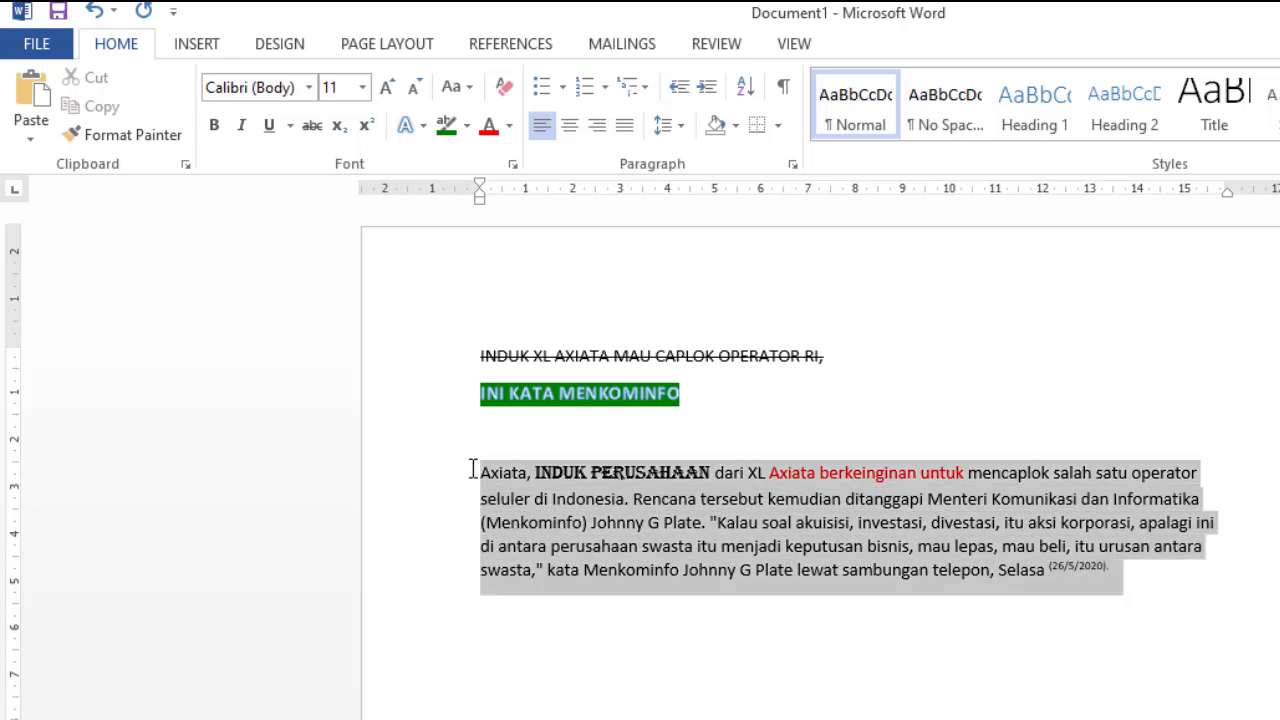
pyautogui.rightClick(589, 502)
pyautogui.click(648, 550)
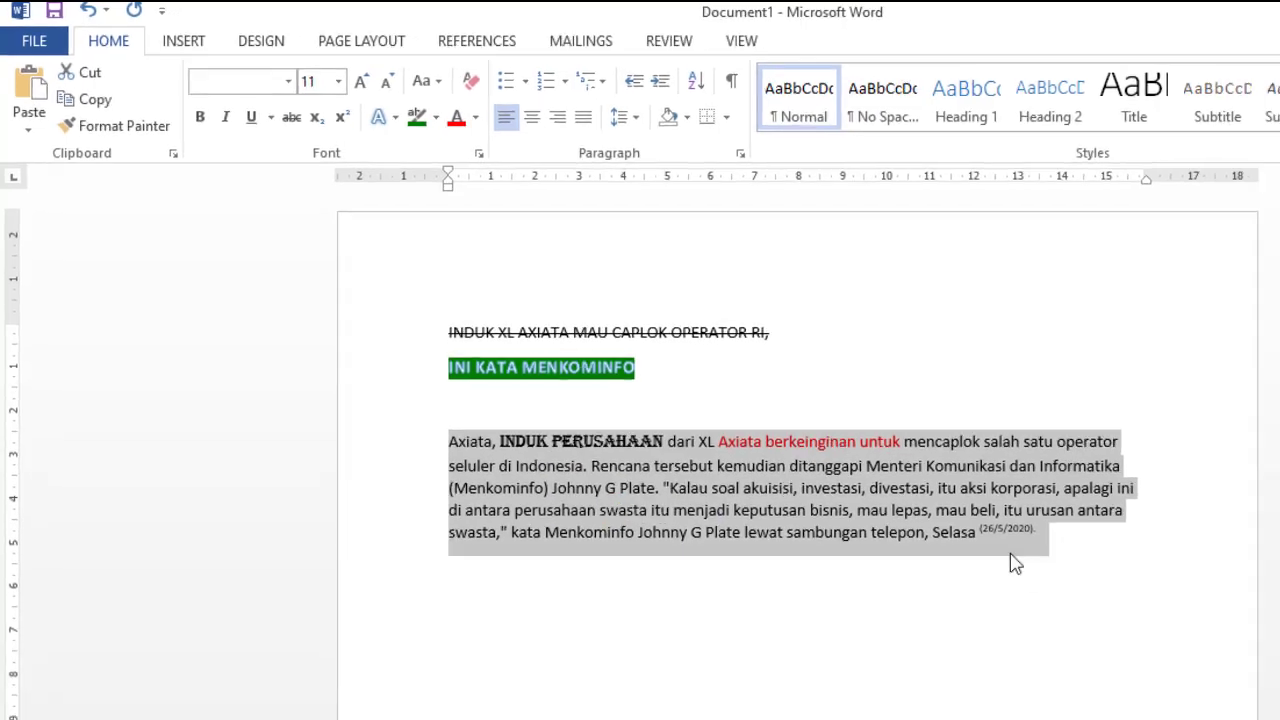
pyautogui.click(1147, 592)
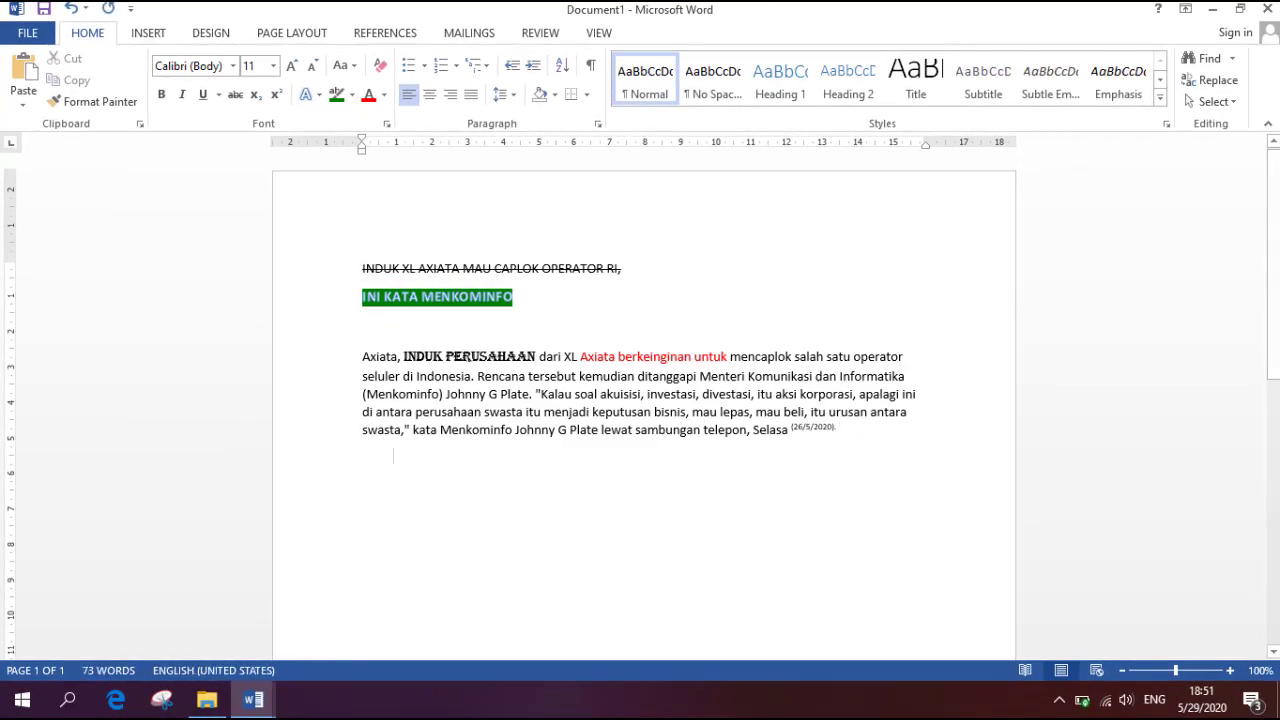
pyautogui.press('Return')
pyautogui.hotkey('ctrl', 'v')
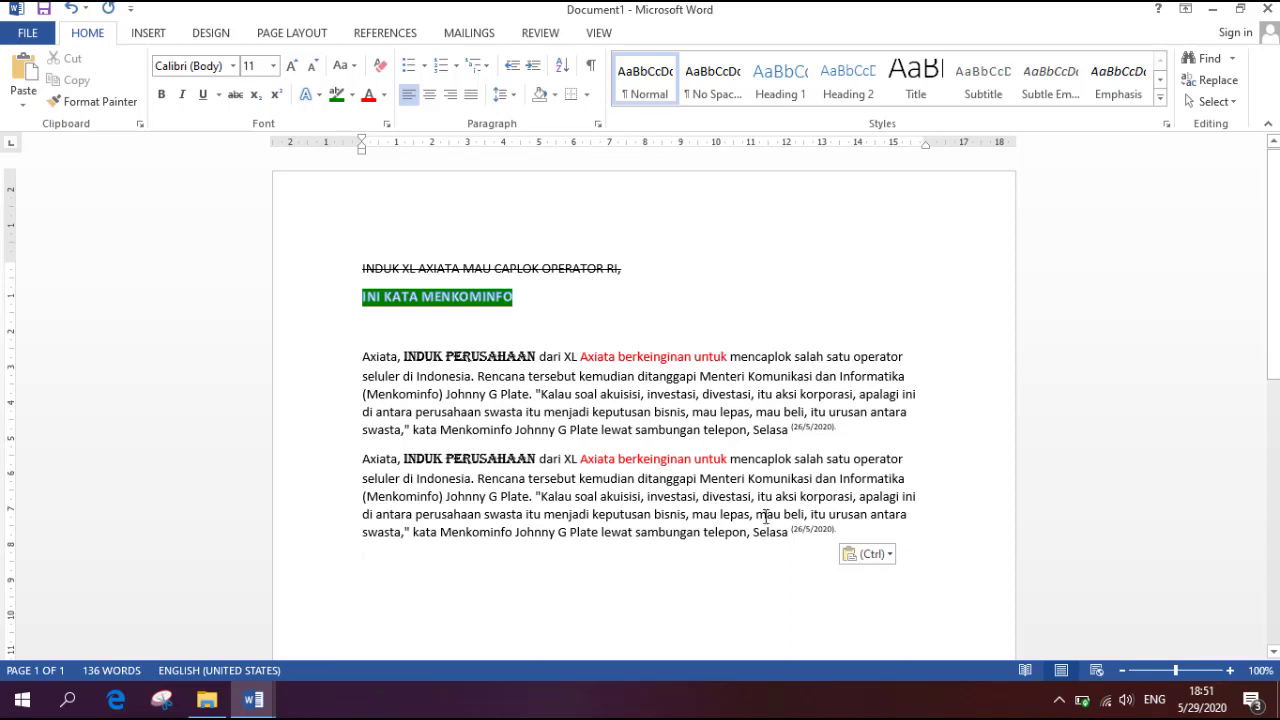
# Clear all formatting from the pasted second paragraph and deselect it
pyautogui.moveTo(860, 532); pyautogui.dragTo(343, 451)
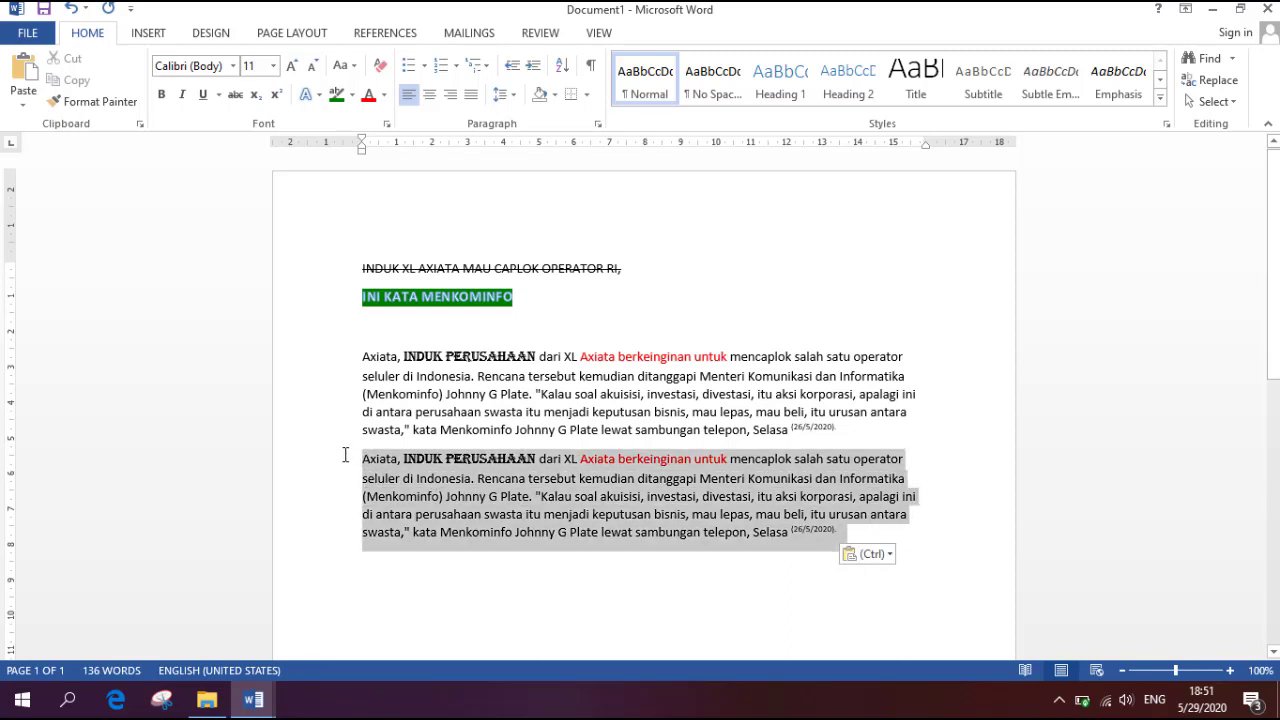
pyautogui.click(381, 67)
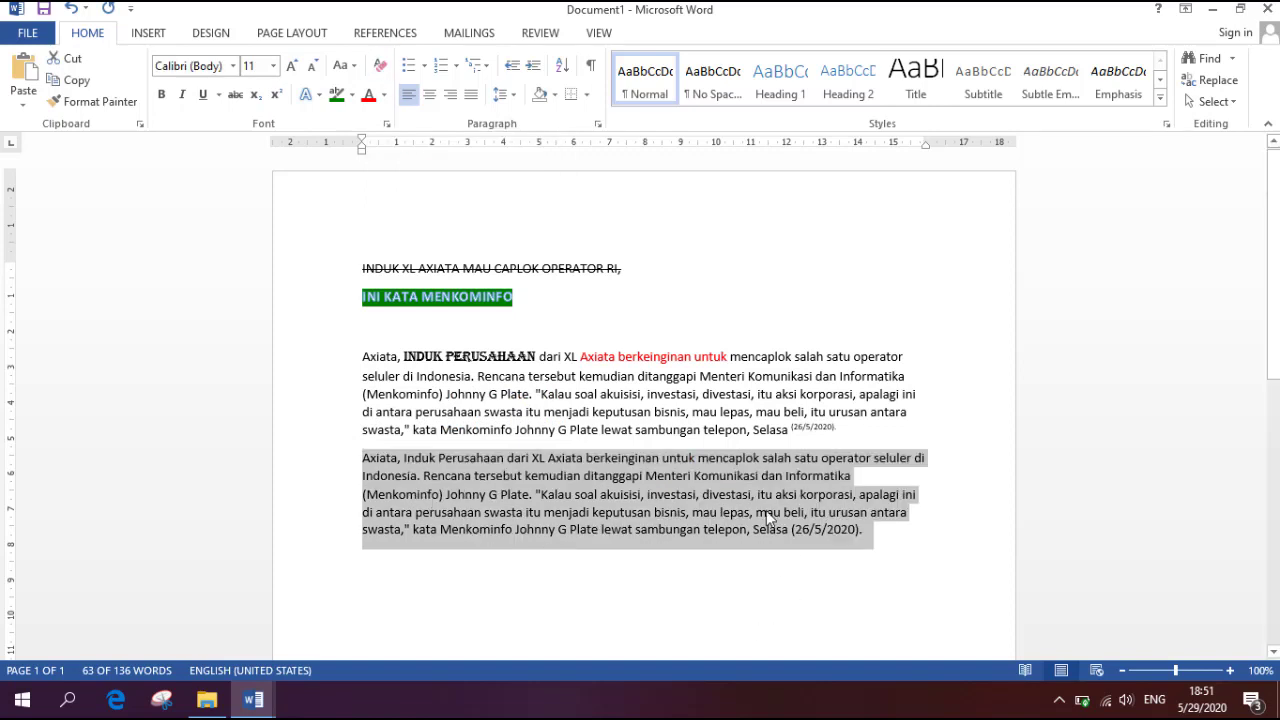
pyautogui.click(694, 524)
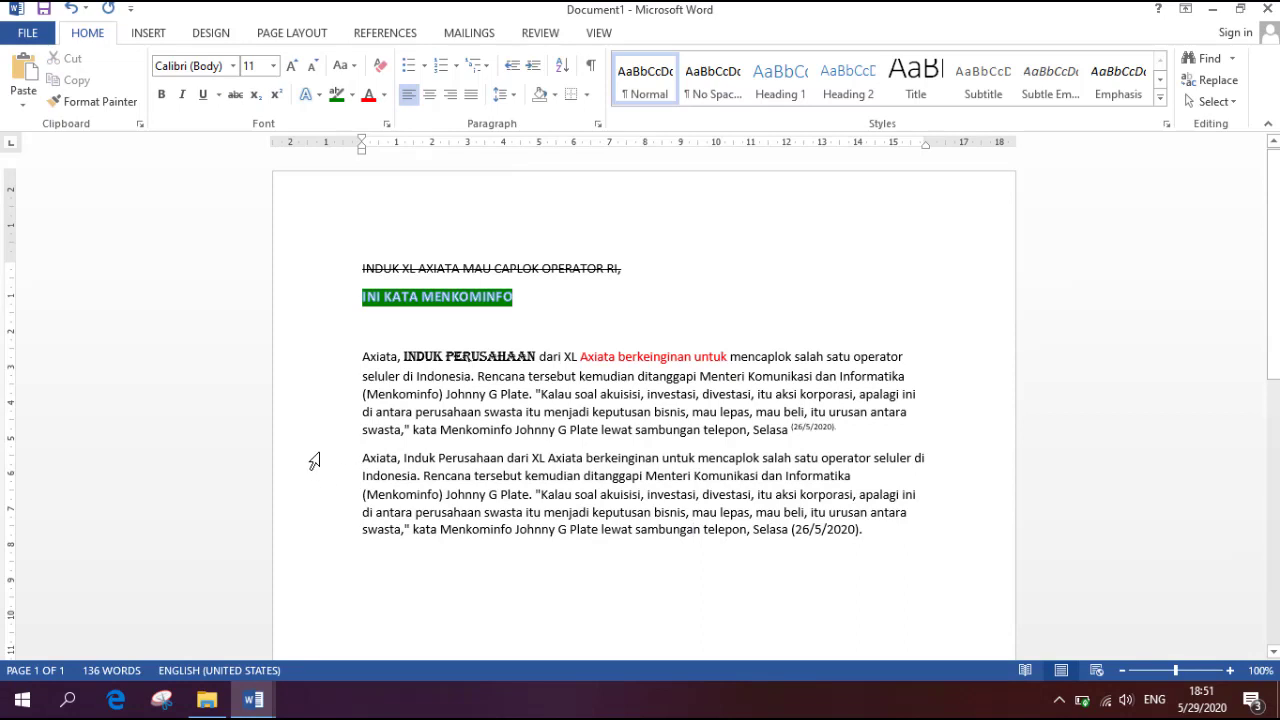
pyautogui.moveTo(316, 457); pyautogui.dragTo(310, 537)
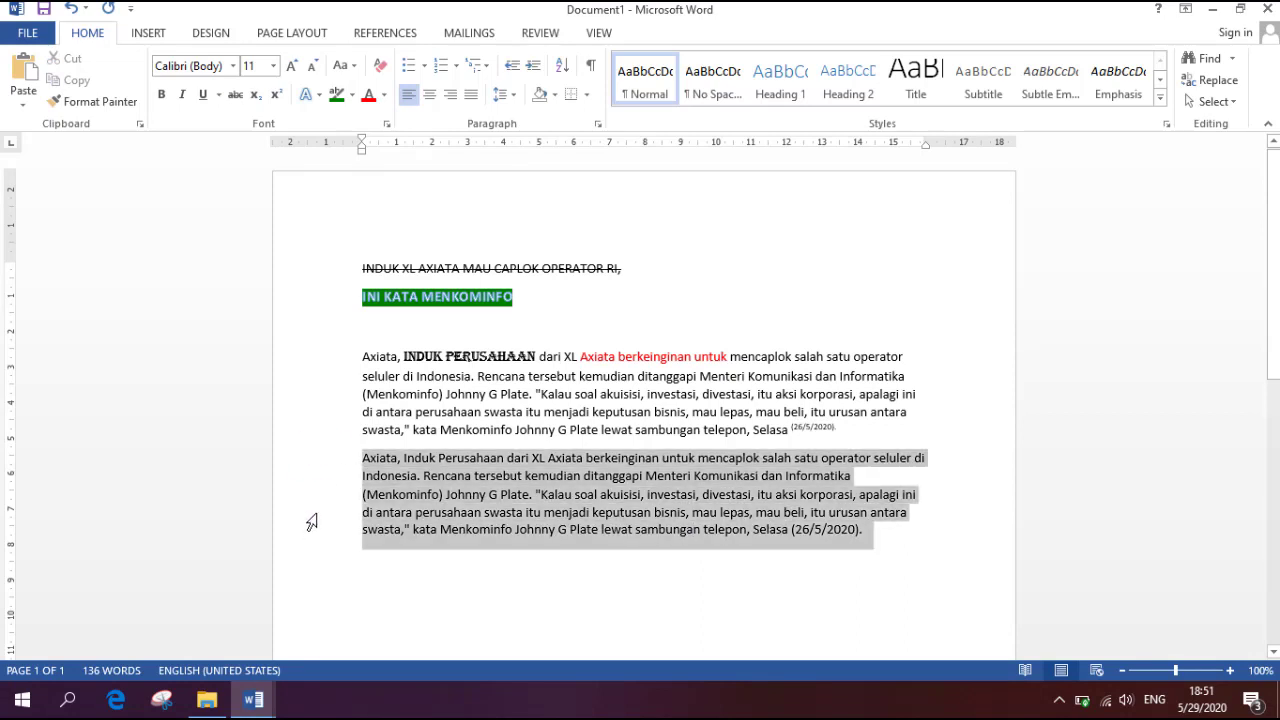
pyautogui.moveTo(330, 358); pyautogui.dragTo(305, 541)
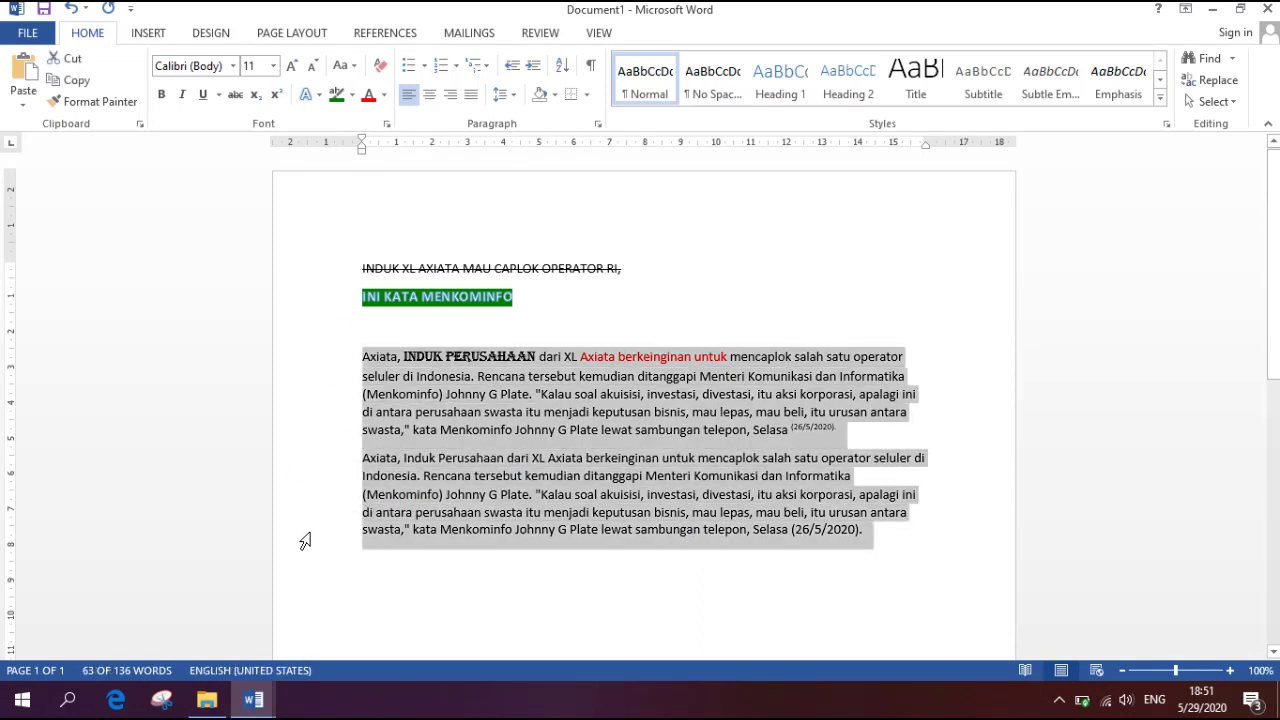
pyautogui.click(609, 508)
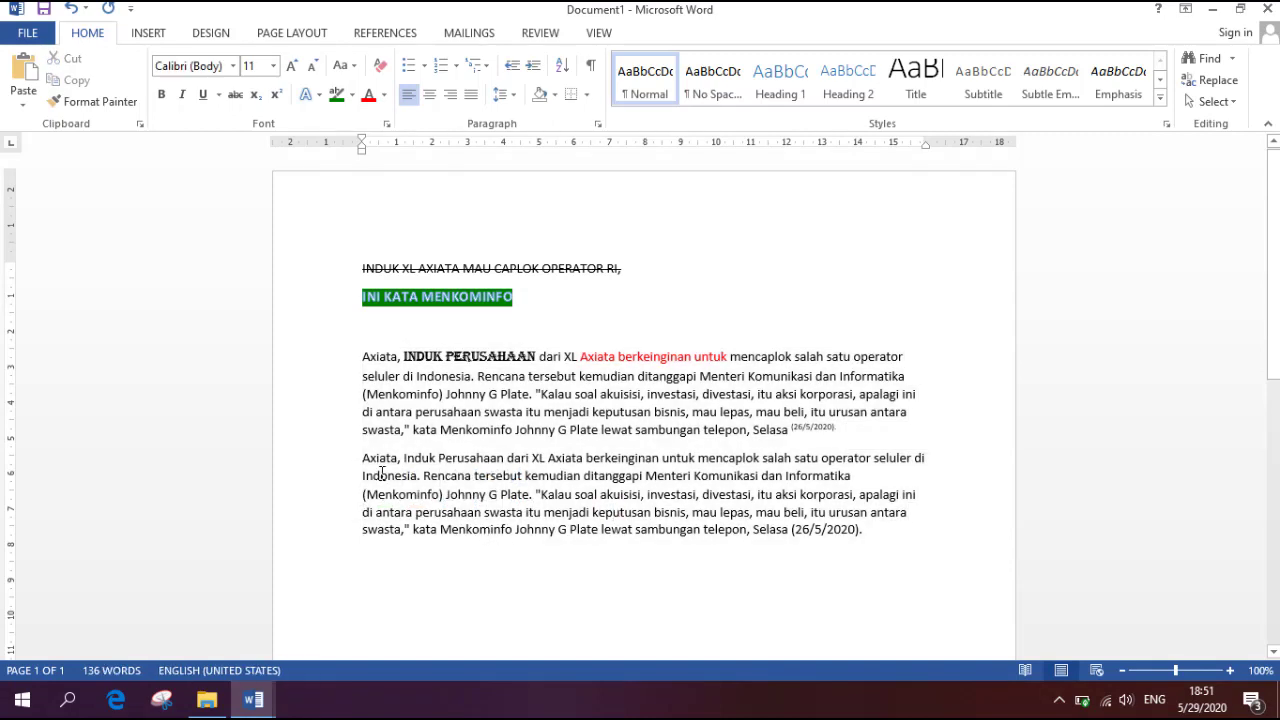
# Align the second paragraph left, centered and right in turn, and finish with justified alignment
pyautogui.moveTo(315, 471); pyautogui.dragTo(304, 535)
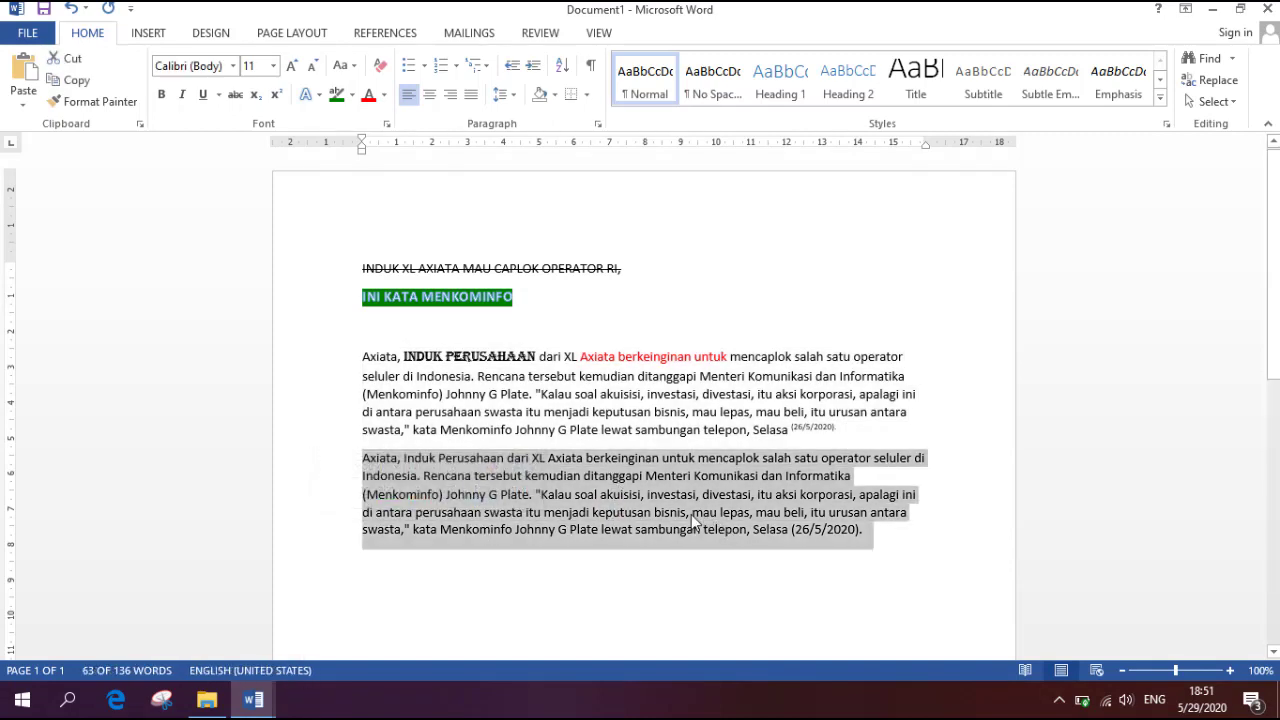
pyautogui.click(412, 104)
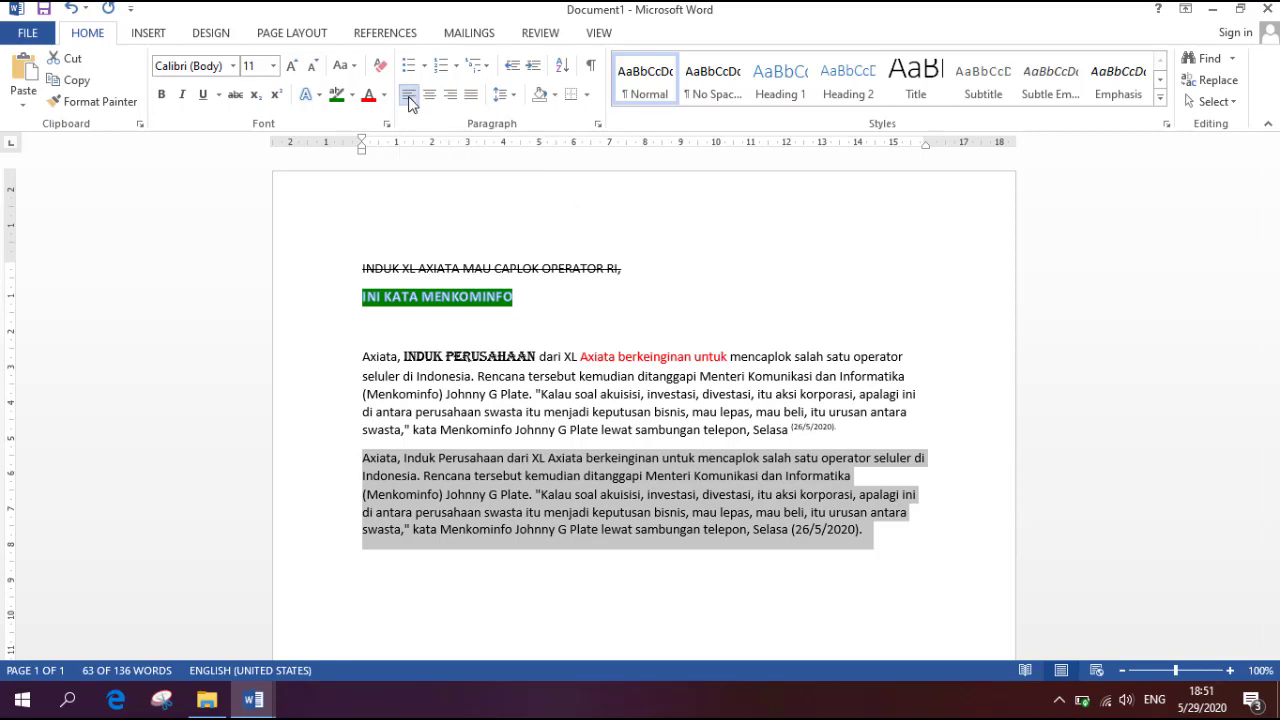
pyautogui.click(355, 523)
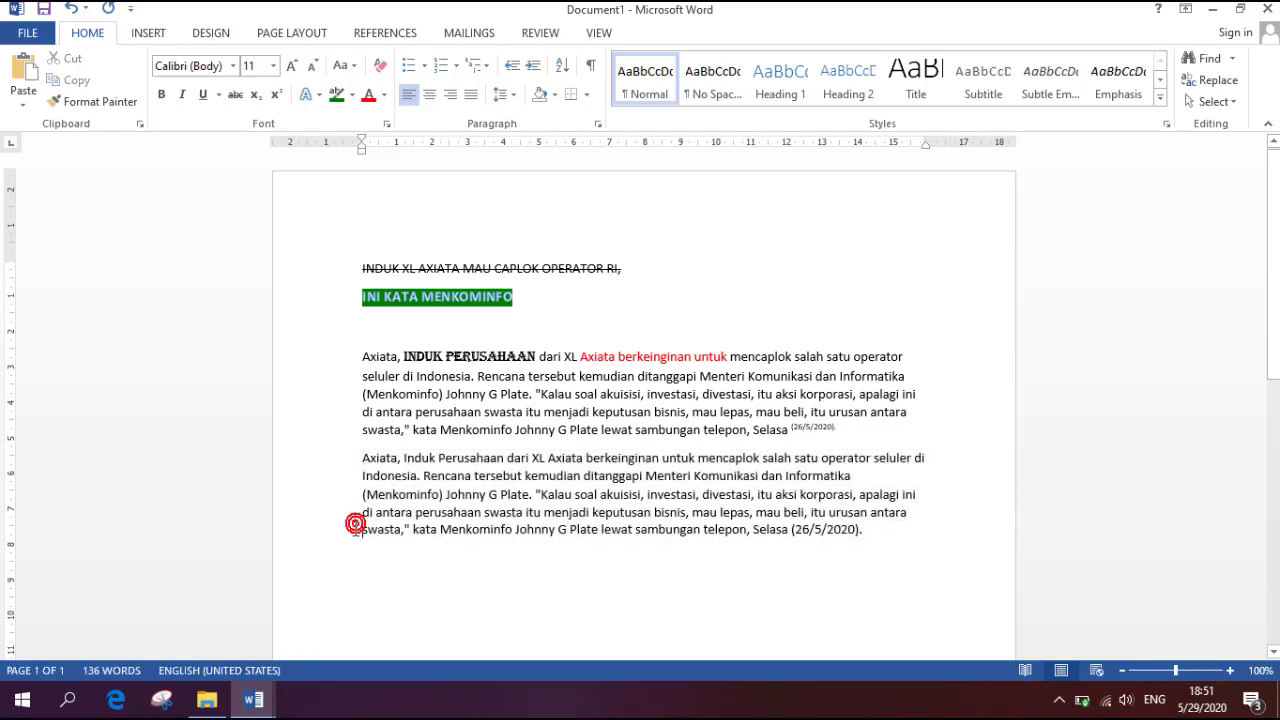
pyautogui.moveTo(358, 458); pyautogui.dragTo(372, 545)
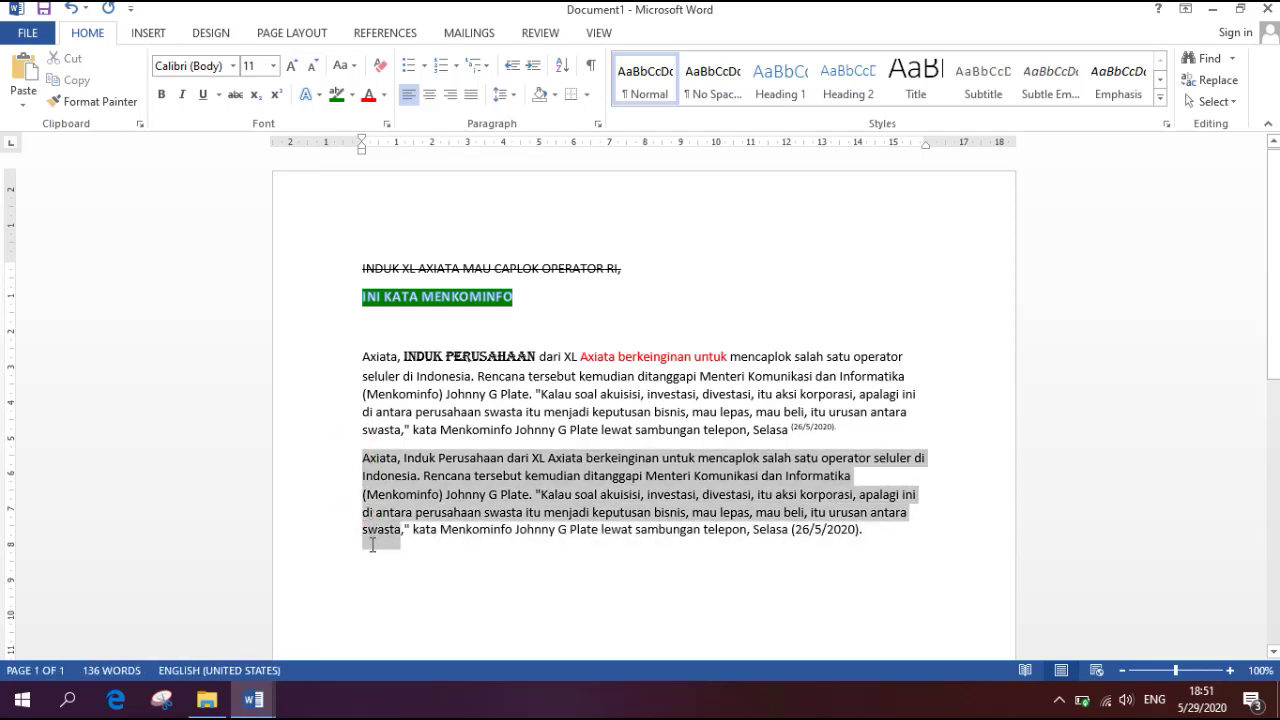
pyautogui.click(433, 98)
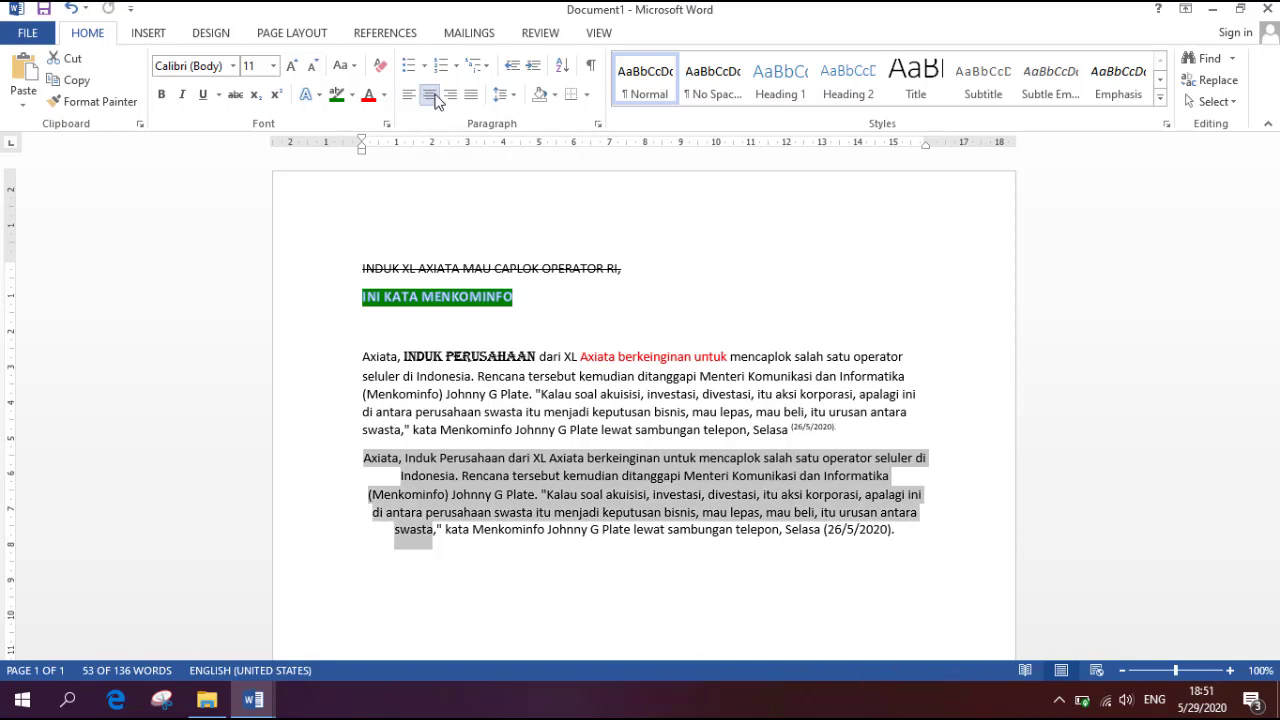
pyautogui.click(451, 98)
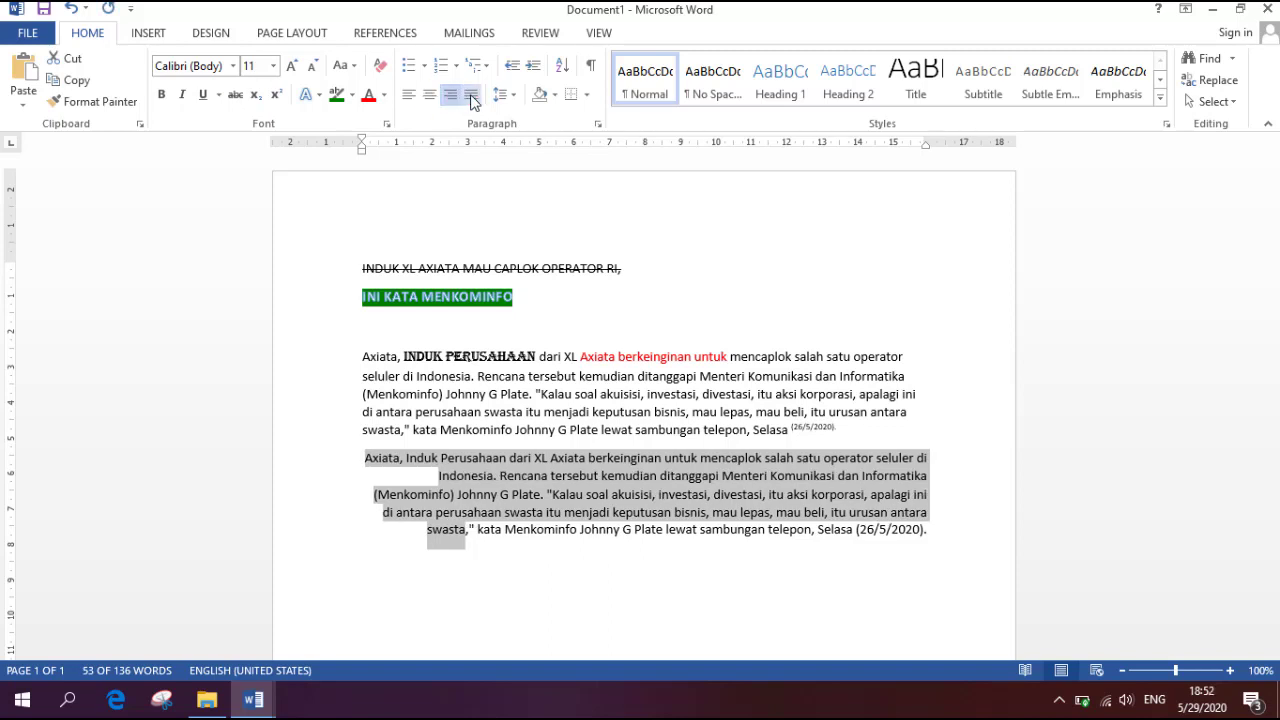
pyautogui.click(471, 96)
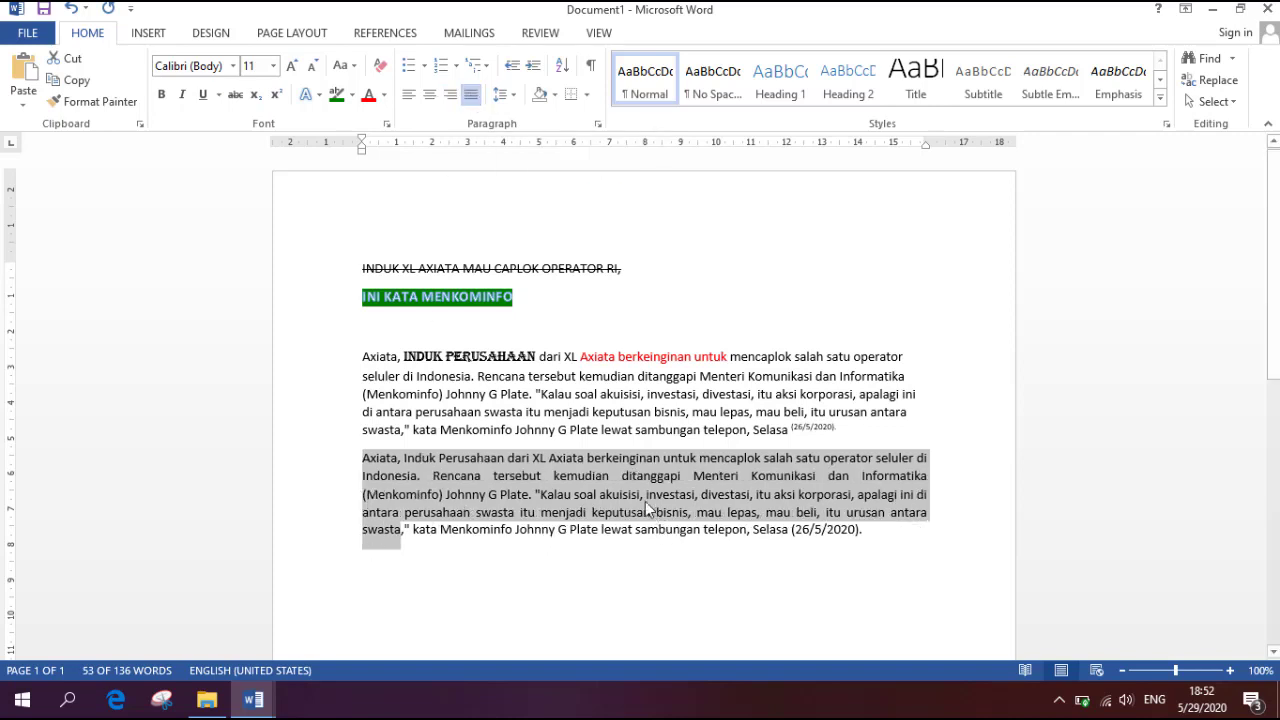
# Set the second paragraph's line spacing to 2.0 and deselect it
pyautogui.click(515, 96)
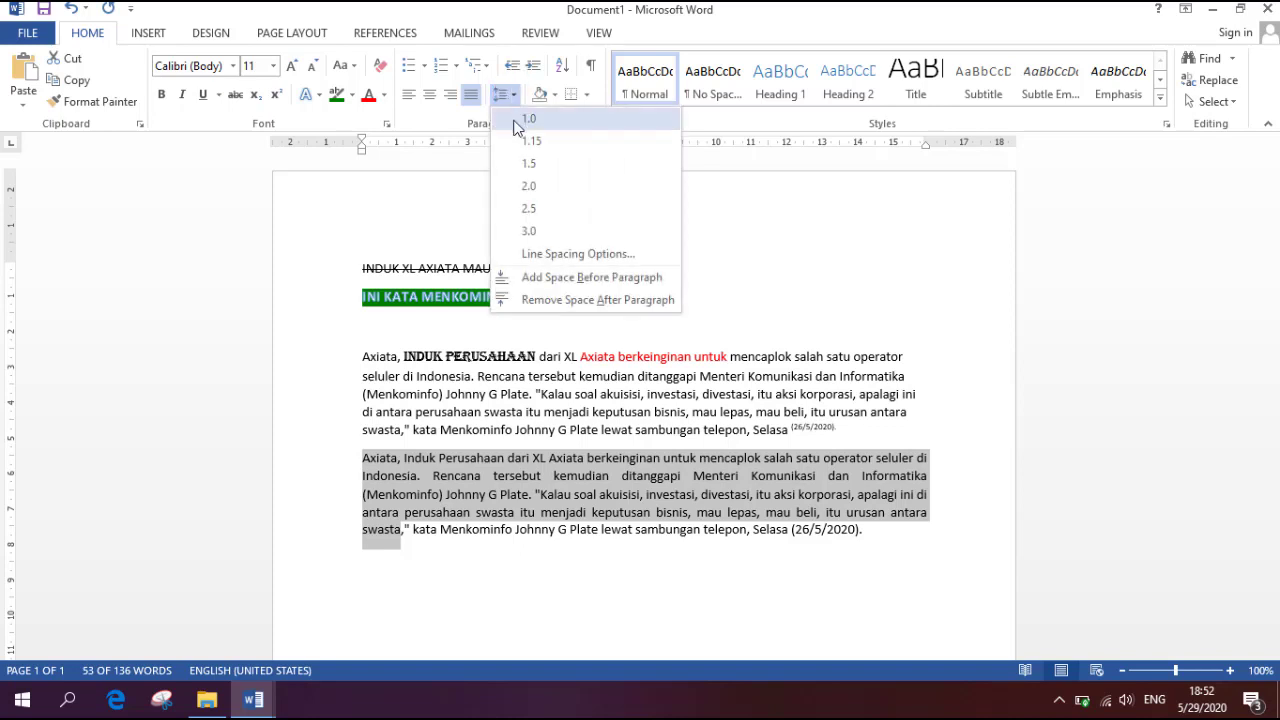
pyautogui.click(537, 188)
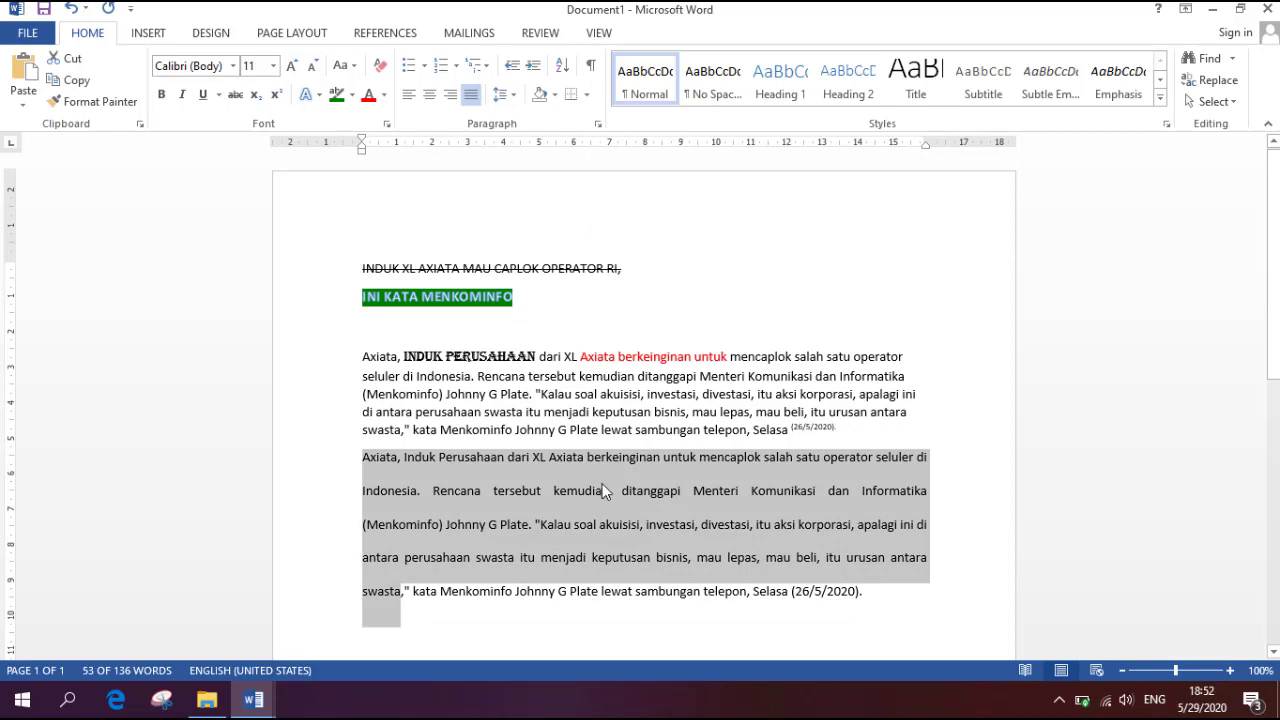
pyautogui.scroll(-2, 603, 470)
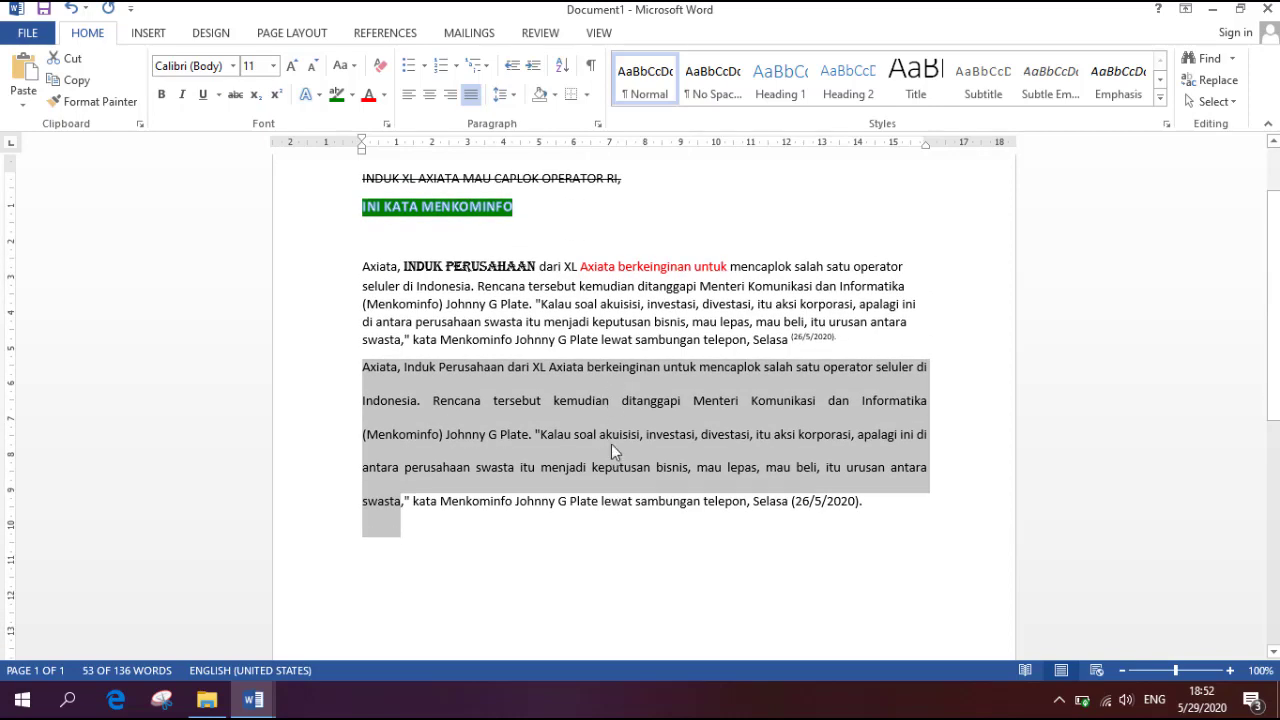
pyautogui.click(502, 94)
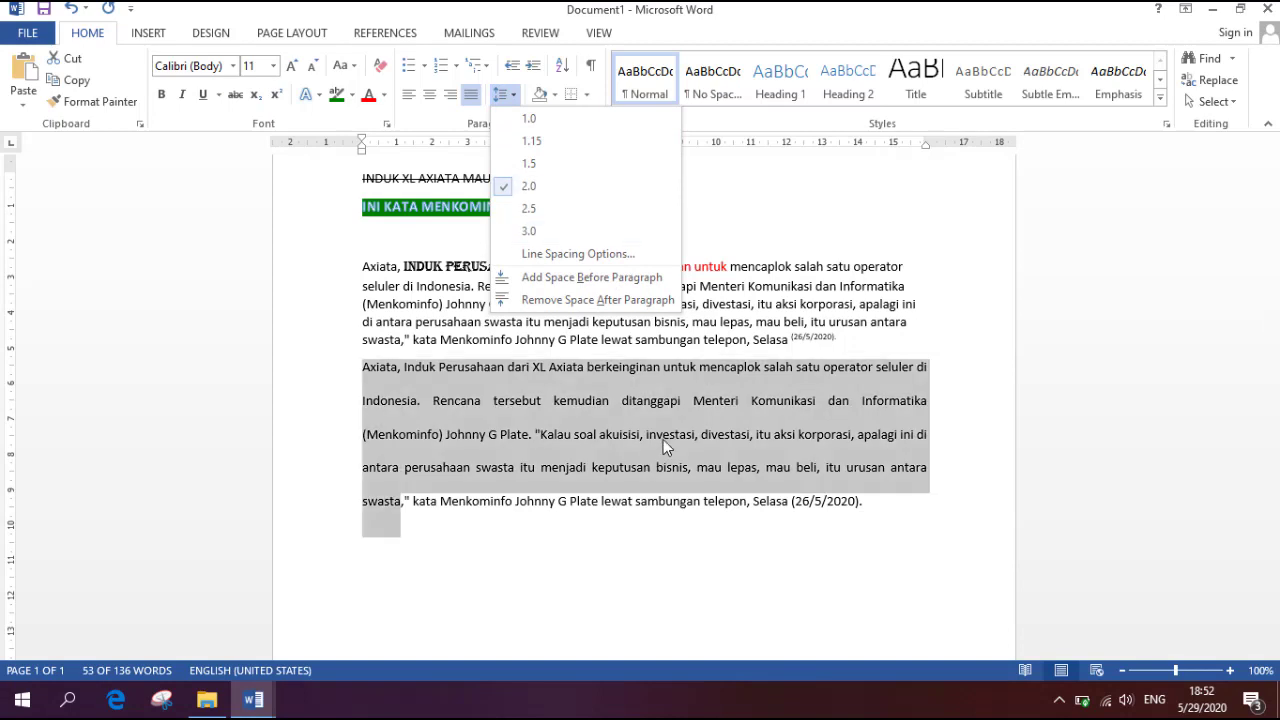
pyautogui.click(663, 440)
pyautogui.click(591, 446)
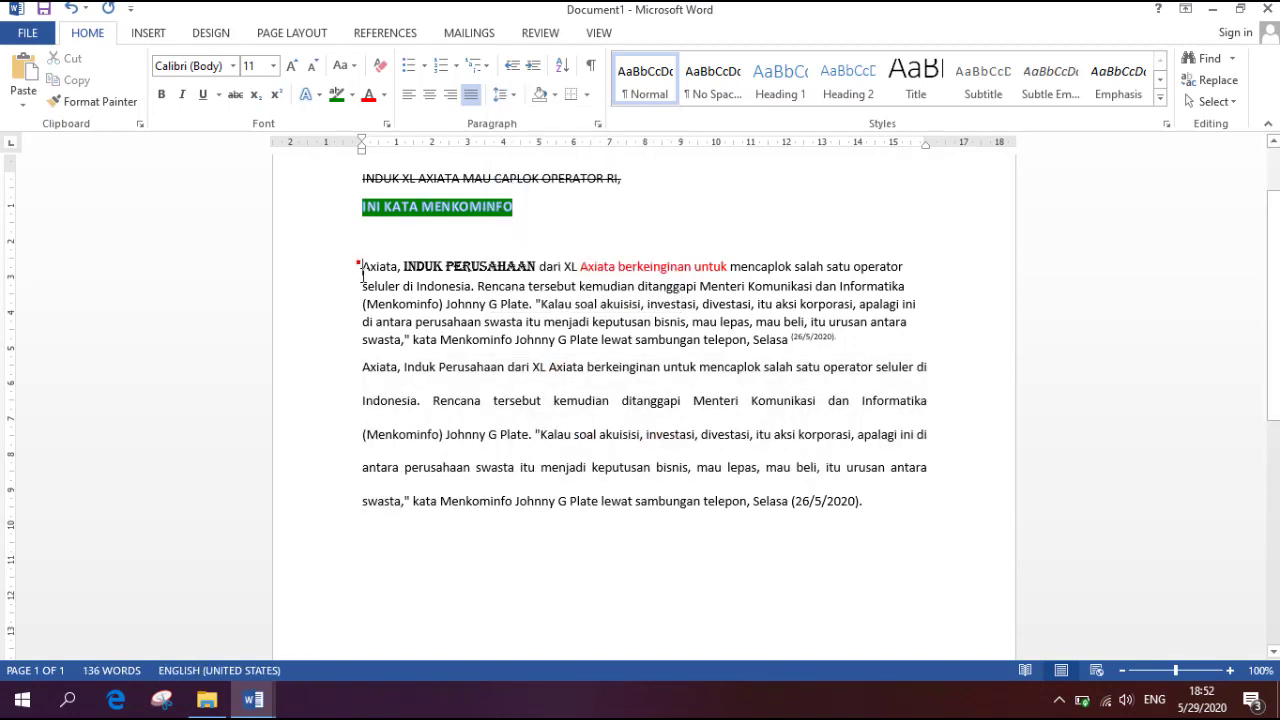
# Set the spacing after both body paragraphs to 24 pt in the line spacing options
pyautogui.moveTo(362, 270); pyautogui.dragTo(366, 508)
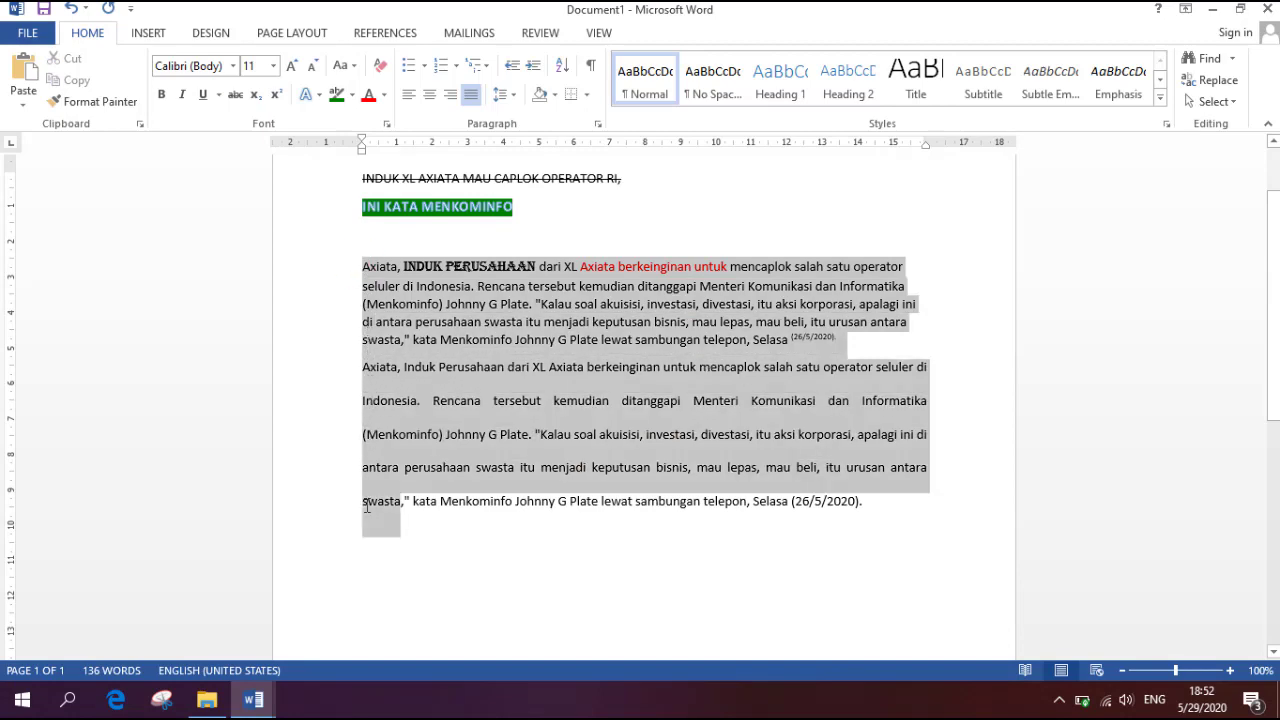
pyautogui.click(514, 95)
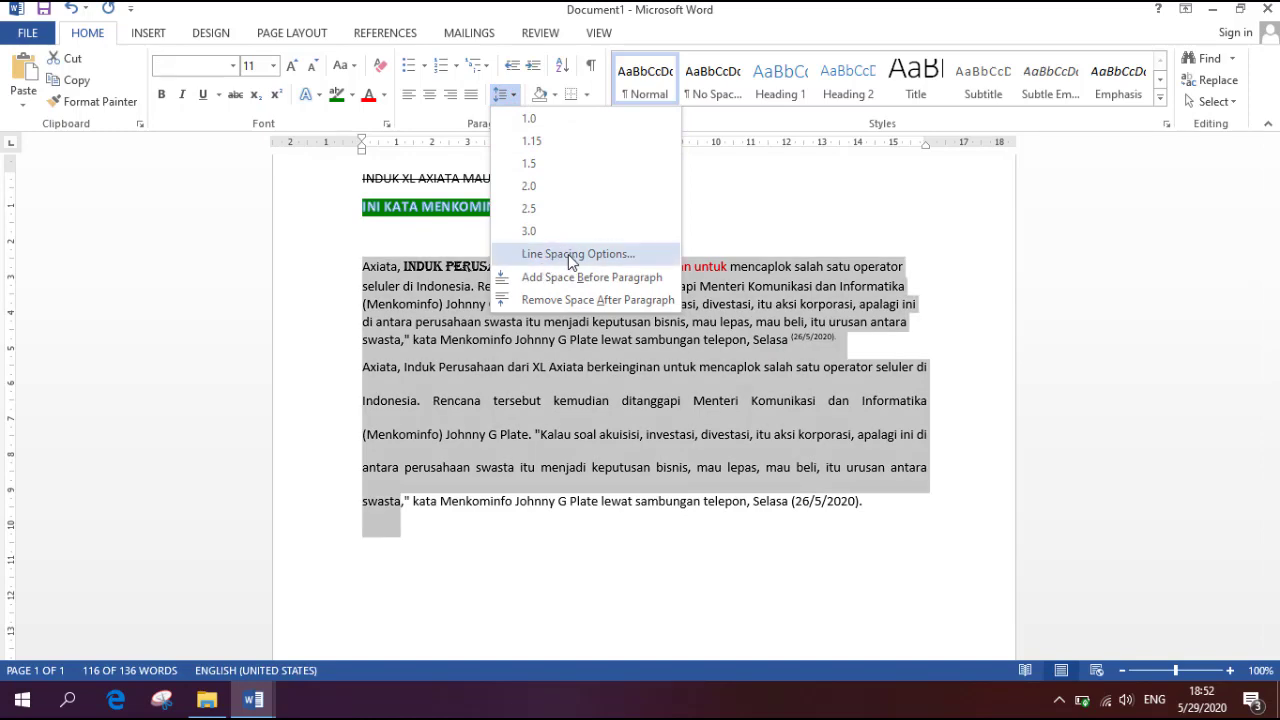
pyautogui.click(568, 254)
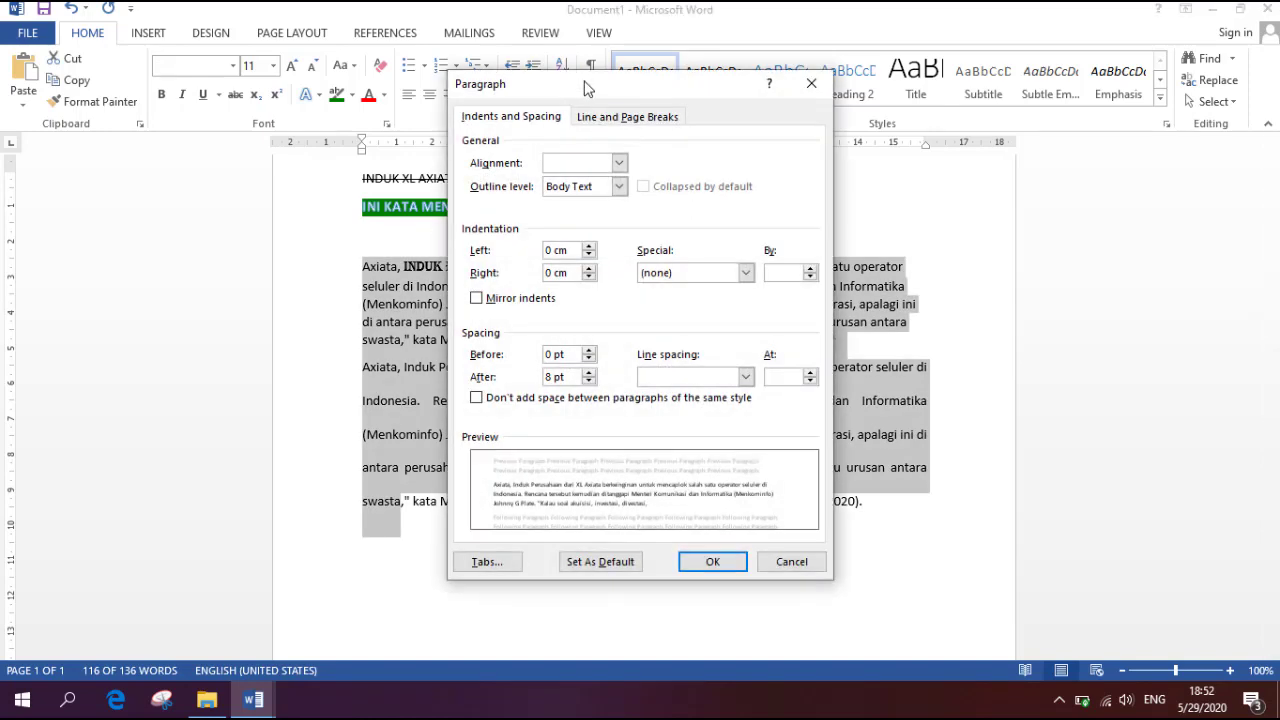
pyautogui.moveTo(587, 89); pyautogui.dragTo(919, 76)
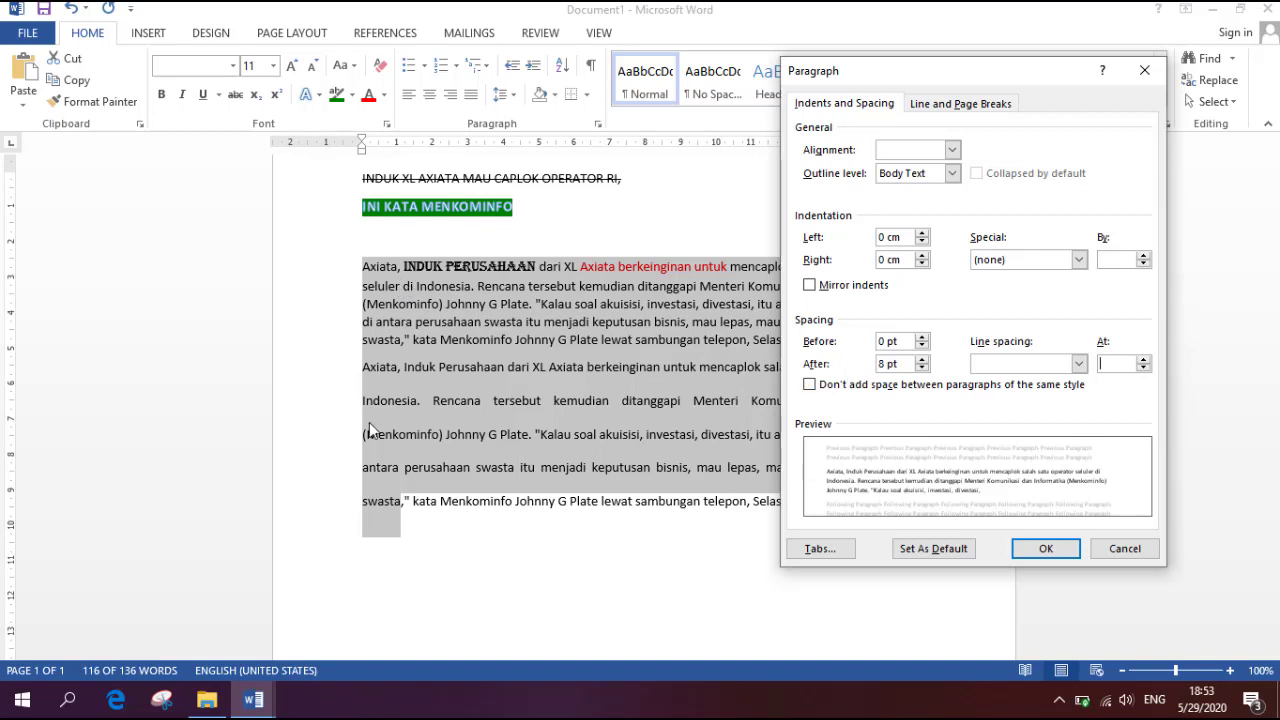
pyautogui.click(923, 359)
pyautogui.click(923, 359)
pyautogui.click(923, 359)
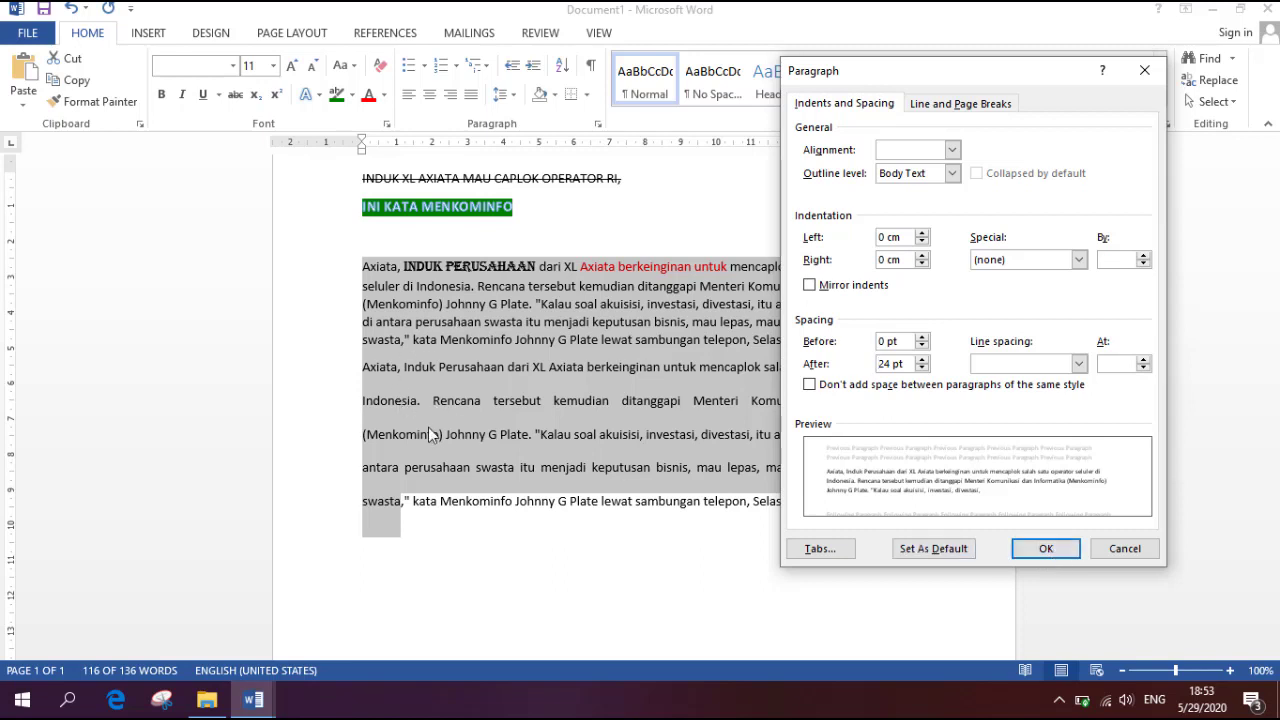
pyautogui.click(1050, 547)
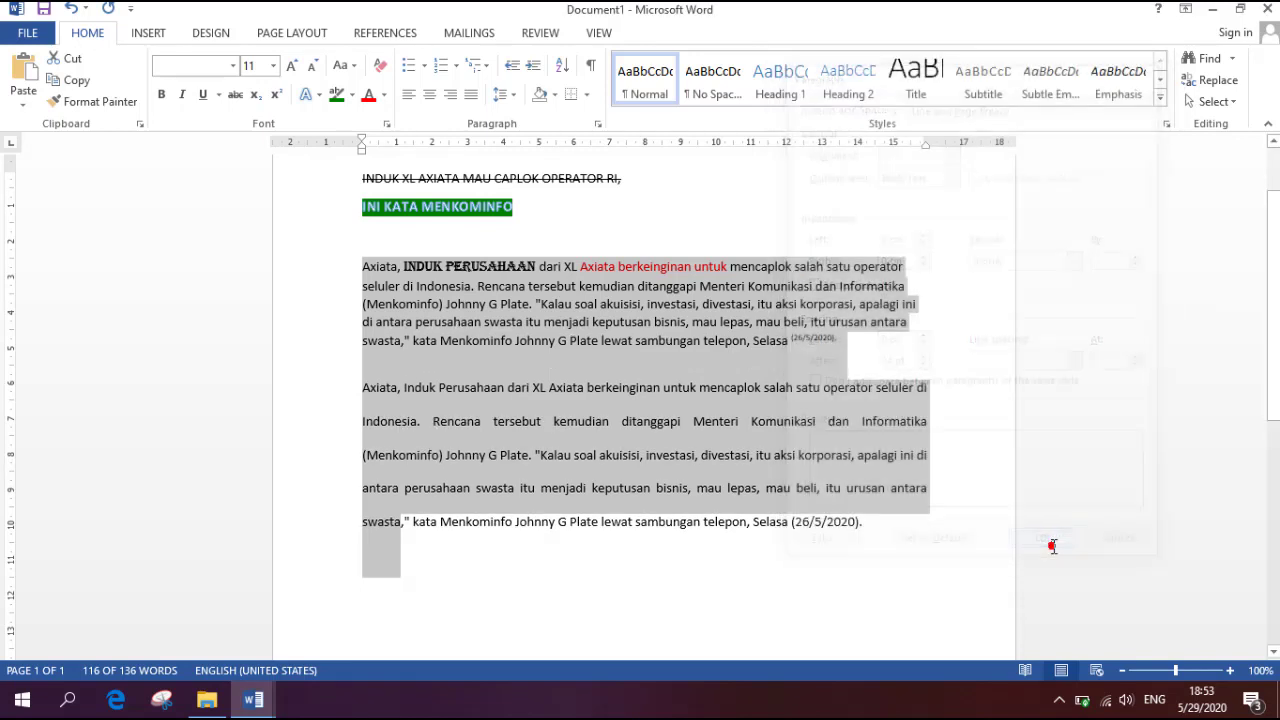
# Set the spacing after to 0 pt for the text selected across both body paragraphs in the line spacing options
pyautogui.click(566, 429)
pyautogui.moveTo(485, 323); pyautogui.dragTo(476, 390)
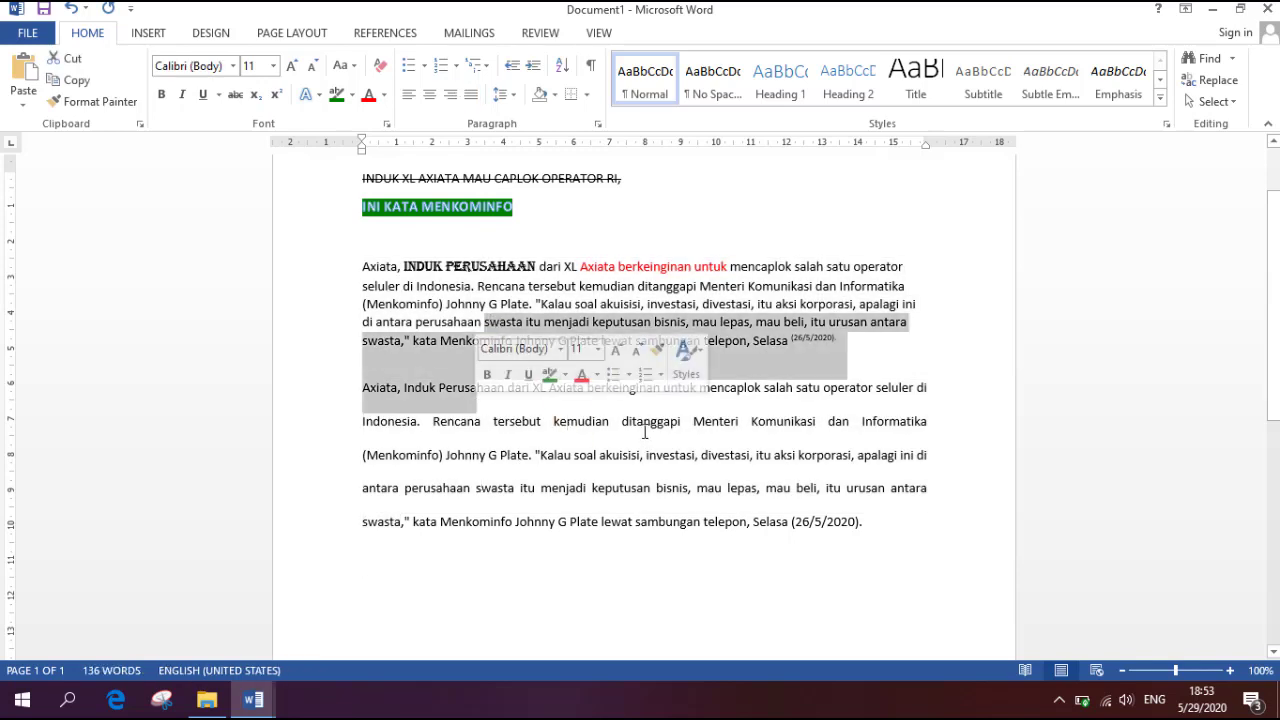
pyautogui.click(538, 424)
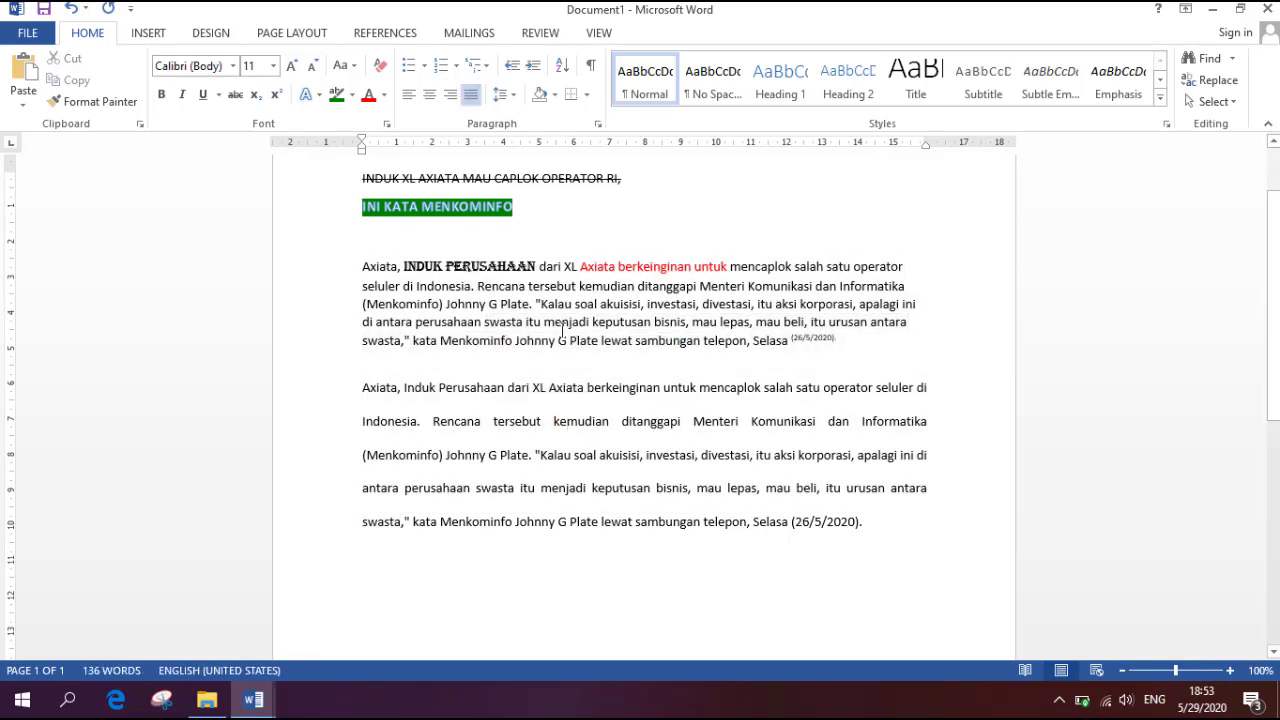
pyautogui.moveTo(526, 322); pyautogui.dragTo(520, 392)
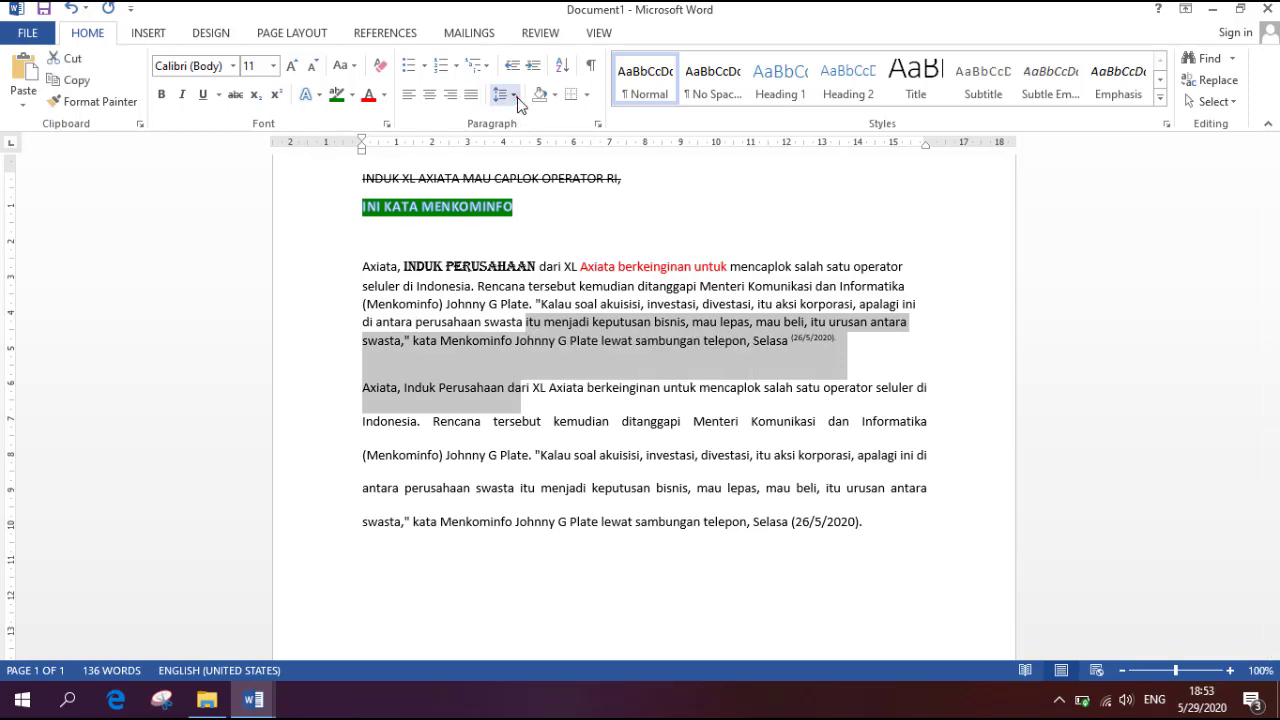
pyautogui.click(515, 96)
pyautogui.click(554, 255)
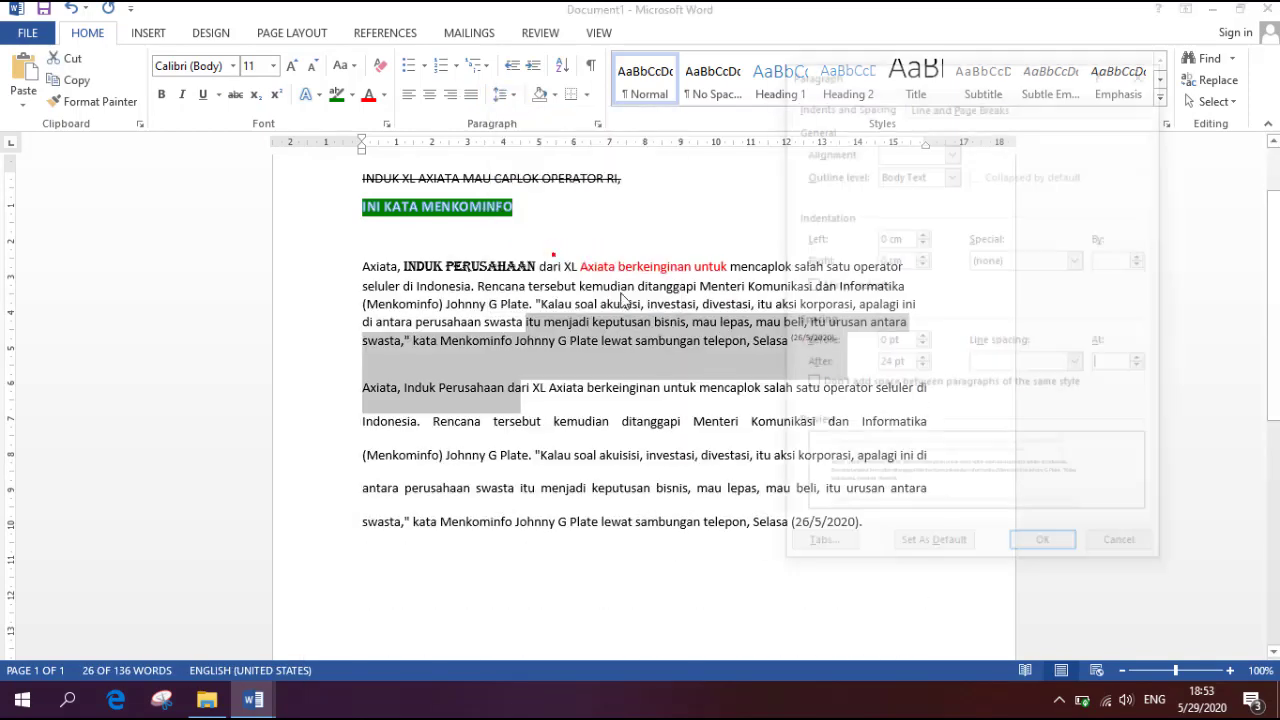
pyautogui.click(921, 368)
pyautogui.click(921, 368)
pyautogui.click(921, 368)
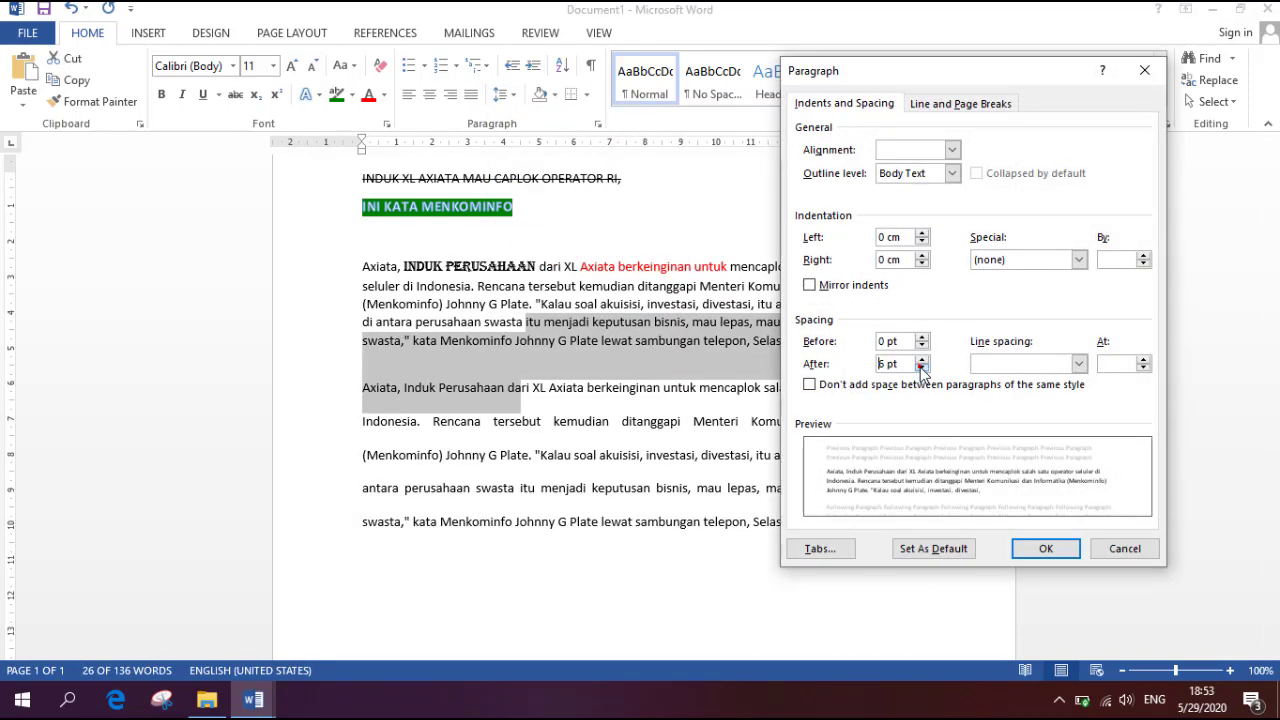
pyautogui.click(921, 368)
pyautogui.click(921, 368)
pyautogui.click(921, 358)
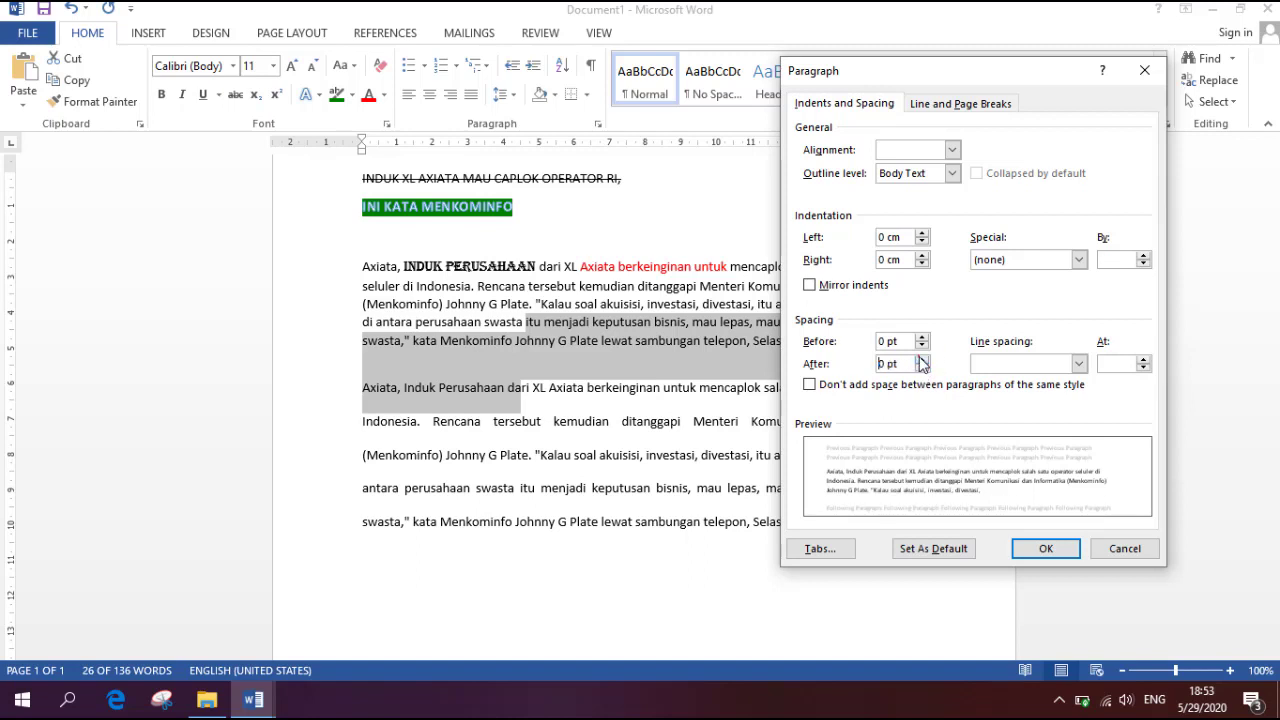
pyautogui.click(1047, 550)
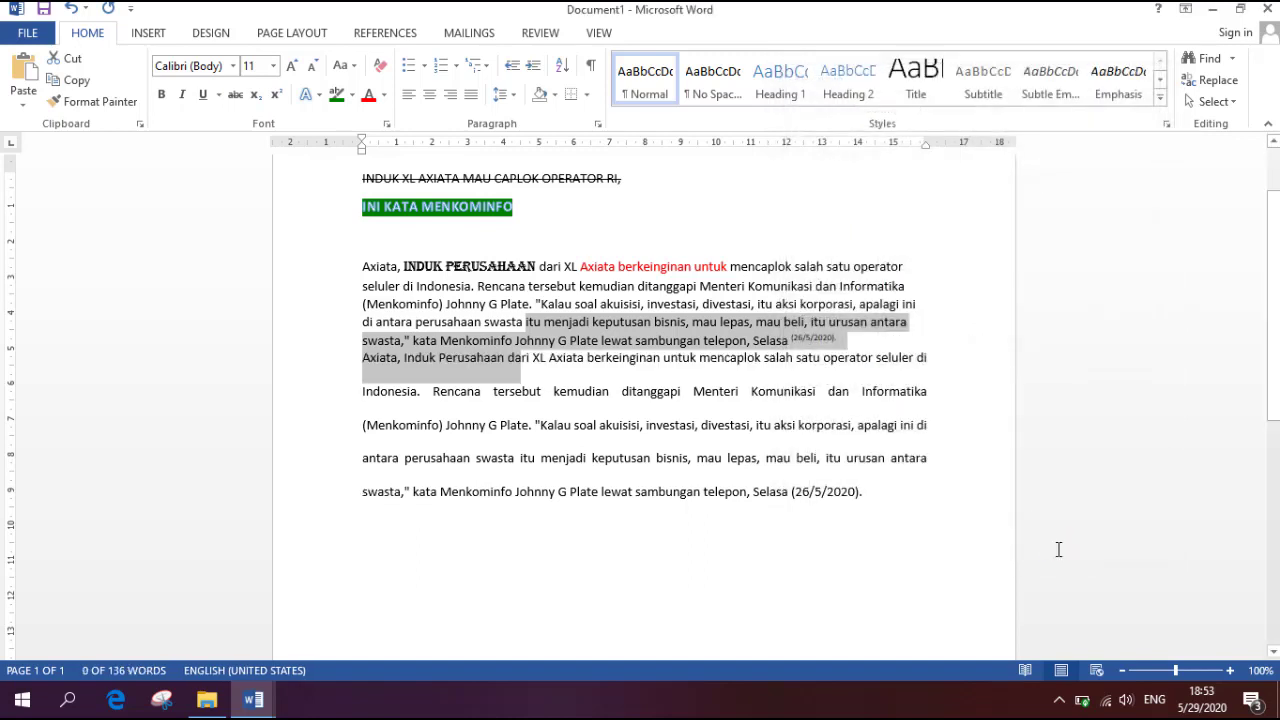
# Raise the second paragraph's spacing after and return it to 0 pt in the line spacing options
pyautogui.click(724, 357)
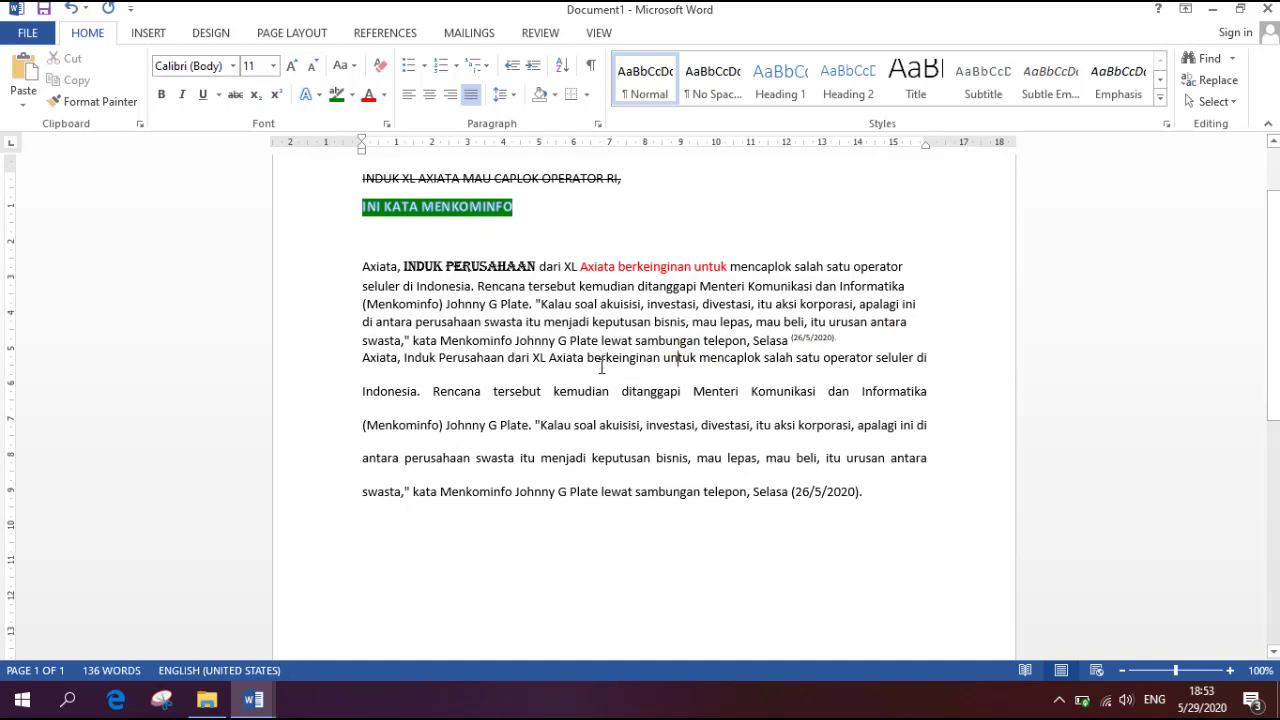
pyautogui.click(503, 94)
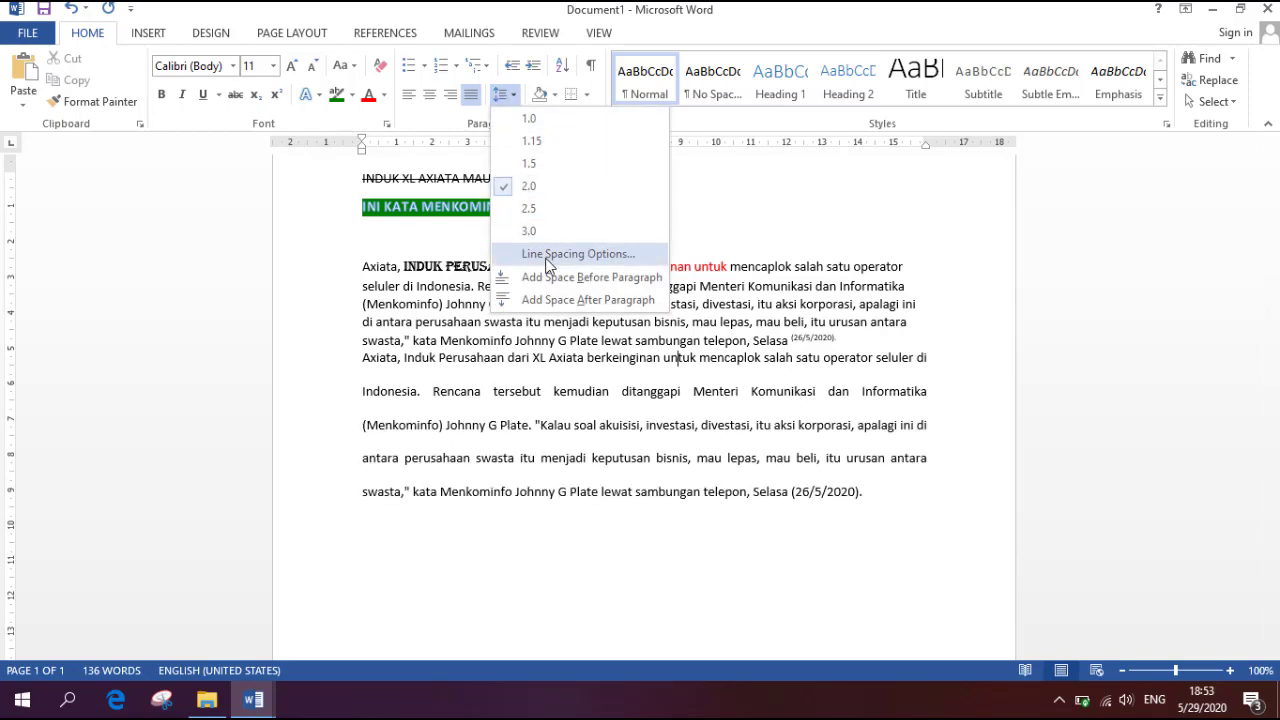
pyautogui.click(547, 262)
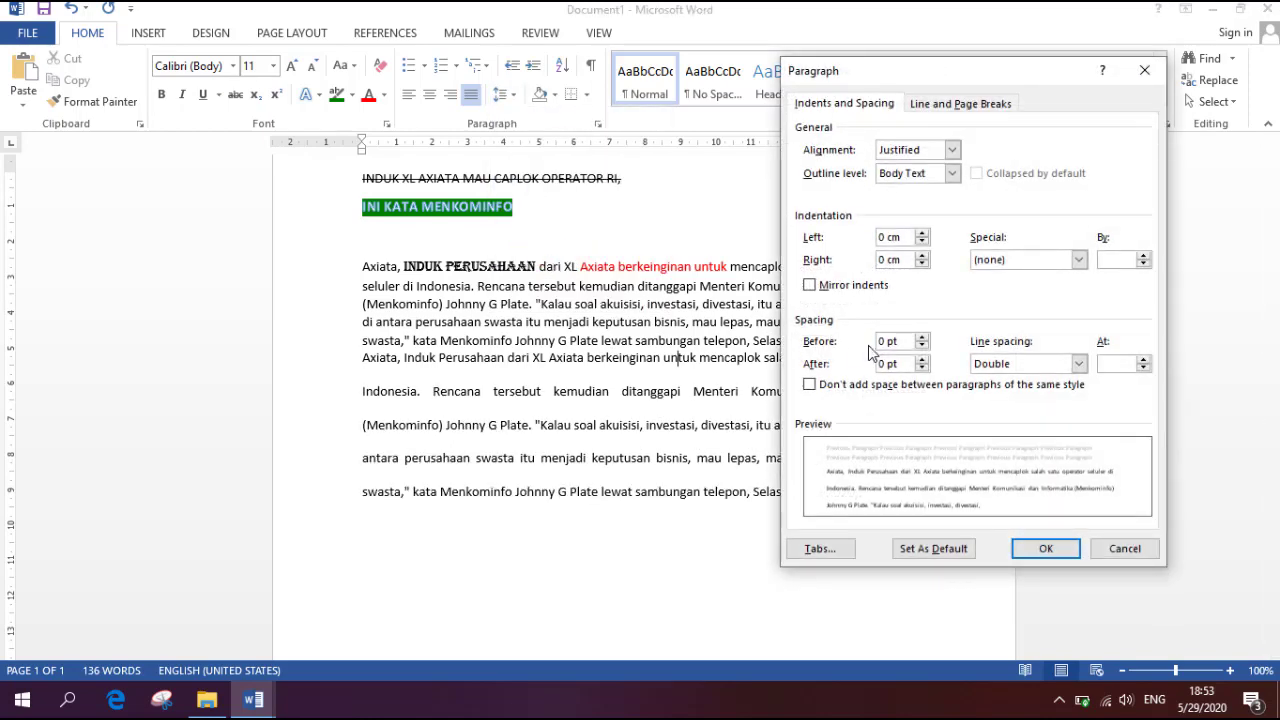
pyautogui.click(921, 368)
pyautogui.click(923, 357)
pyautogui.click(922, 368)
pyautogui.click(1045, 548)
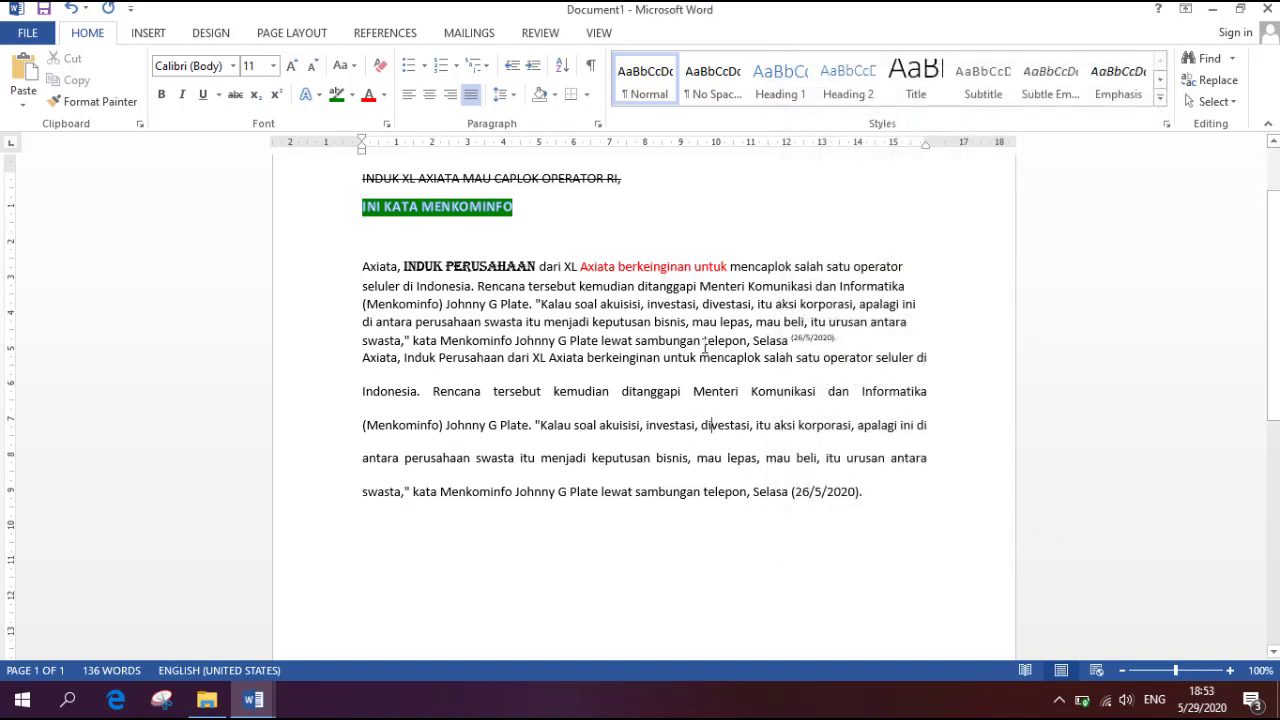
# Undo the recent paragraph spacing changes and the double line spacing of the second paragraph
pyautogui.click(682, 339)
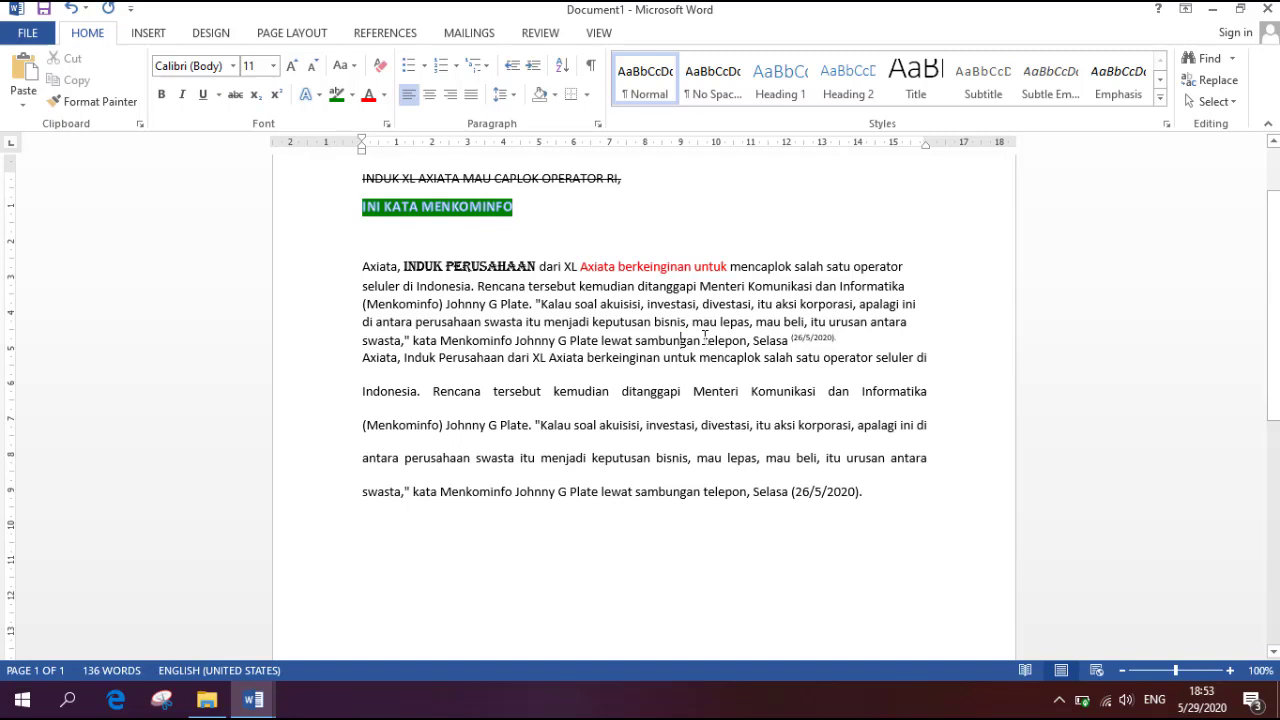
pyautogui.click(853, 344)
pyautogui.click(679, 335)
pyautogui.hotkey('ctrl', 'z')
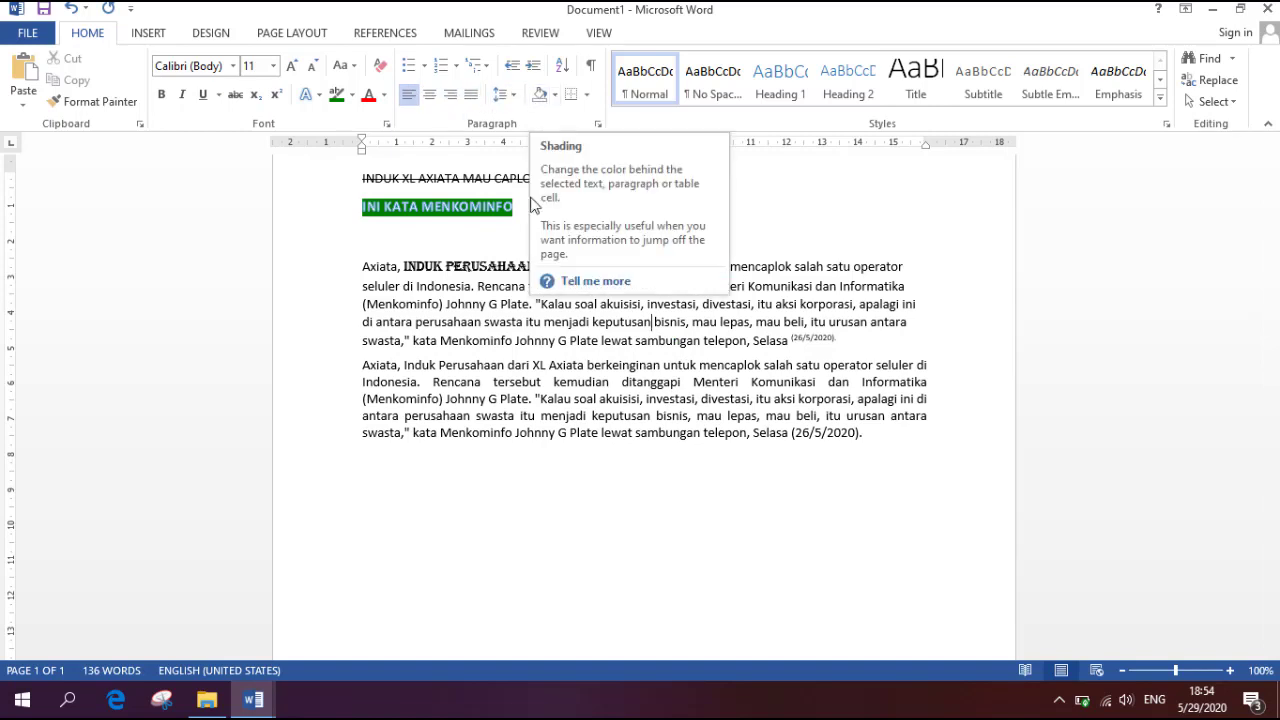
# Try no shading on the second body paragraph, and finish by shading it with the standard green color
pyautogui.click(430, 390)
pyautogui.moveTo(357, 361); pyautogui.dragTo(867, 445)
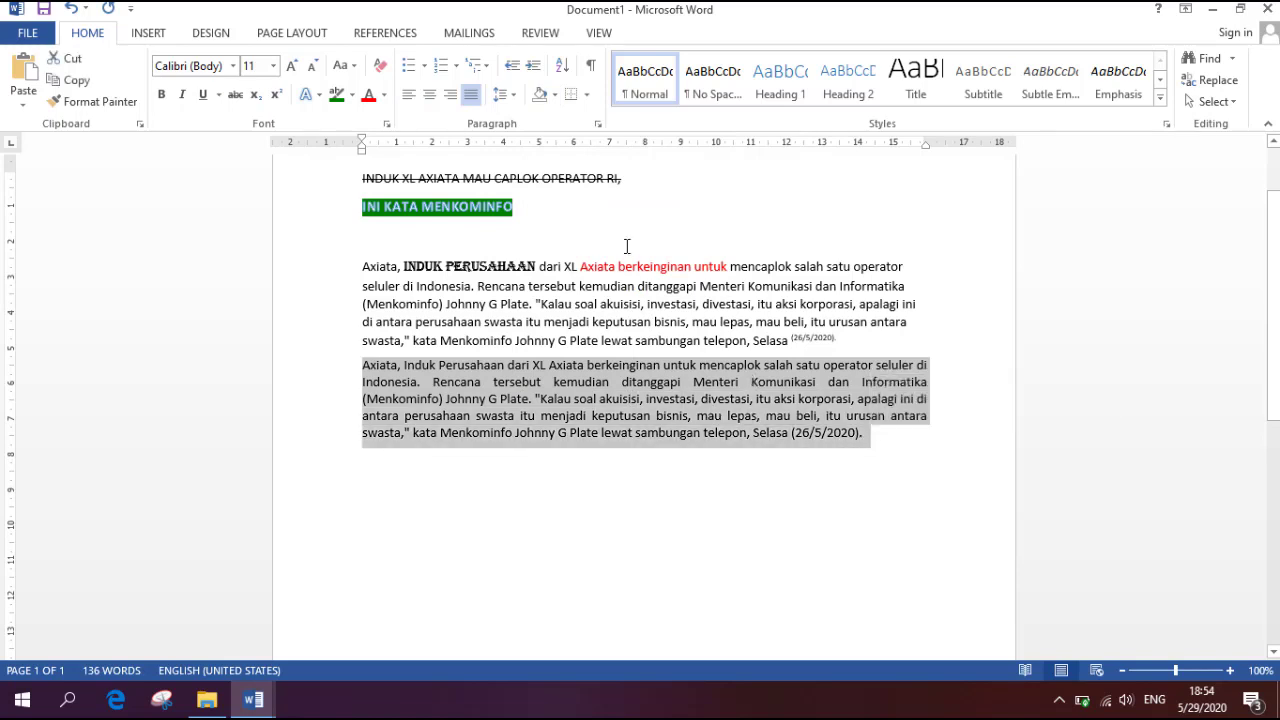
pyautogui.click(554, 95)
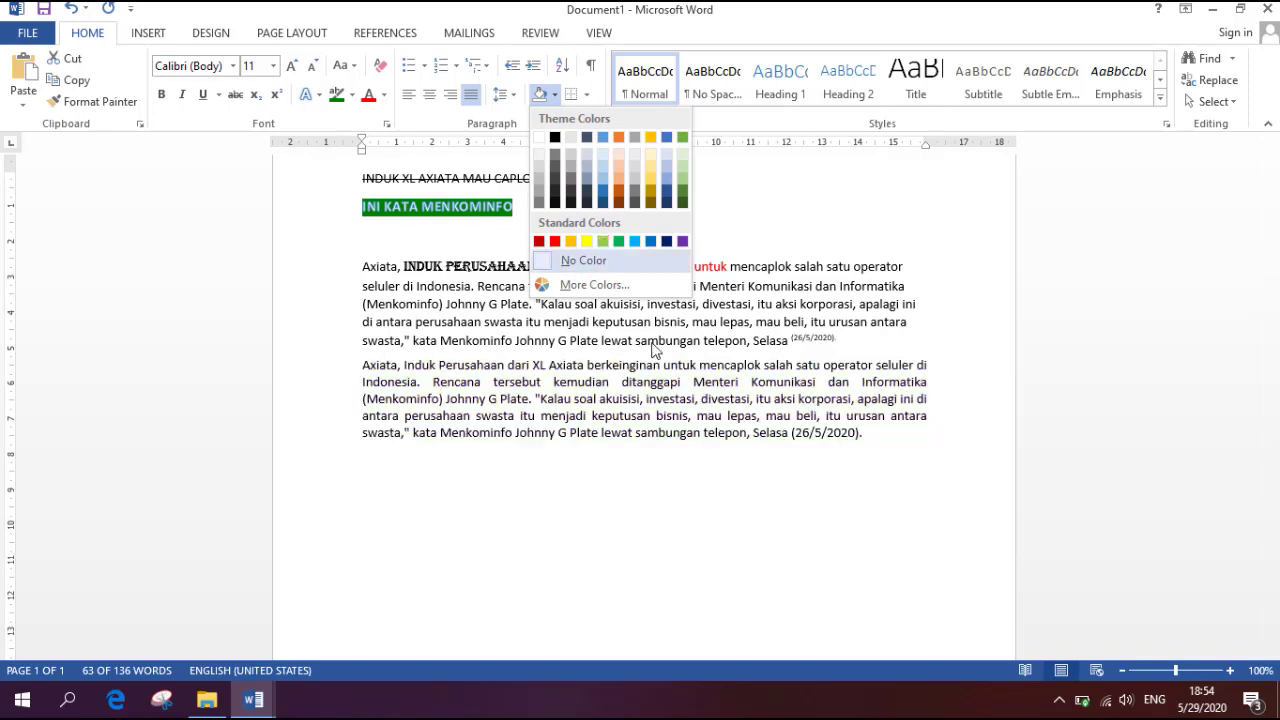
pyautogui.click(580, 260)
pyautogui.click(499, 400)
pyautogui.click(459, 381)
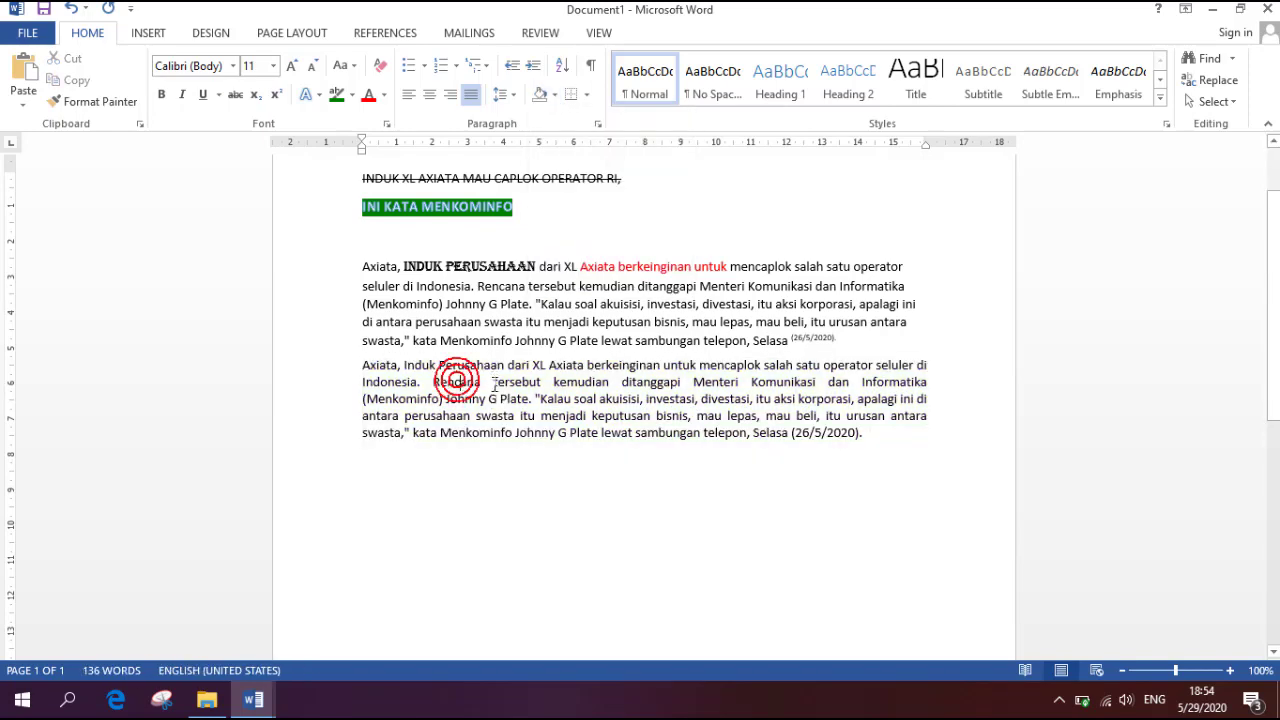
pyautogui.click(555, 95)
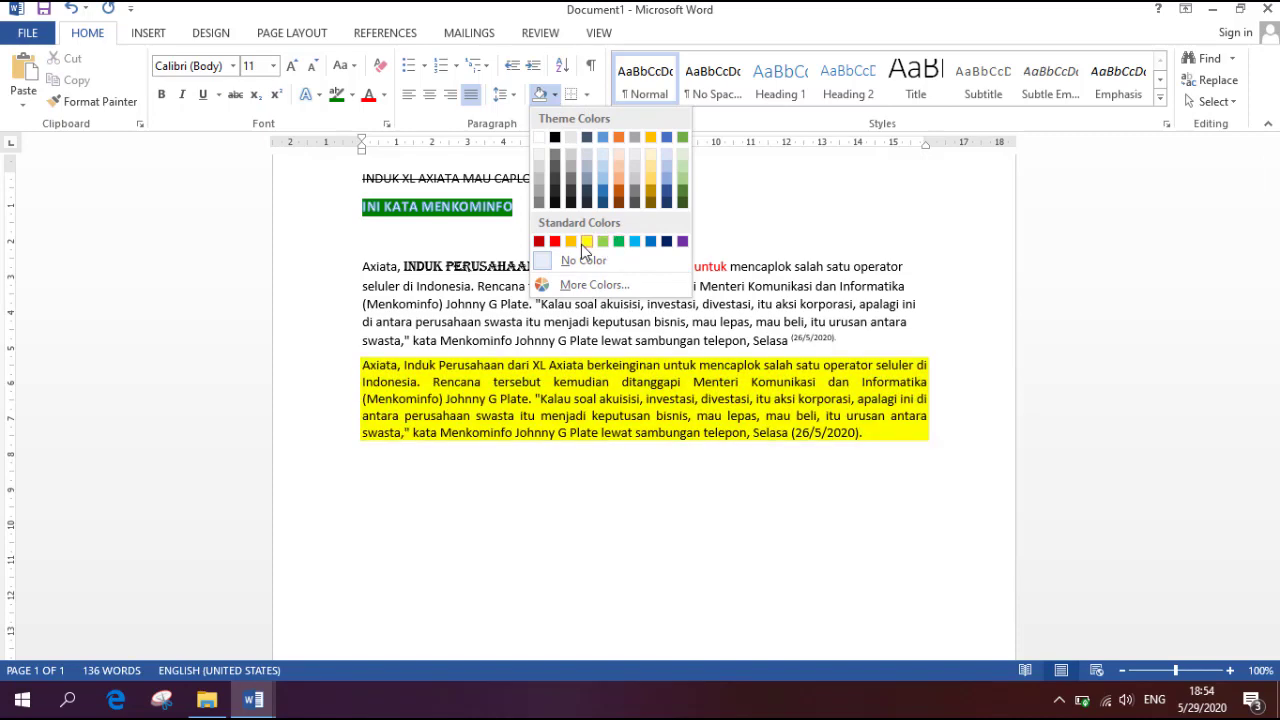
pyautogui.click(618, 241)
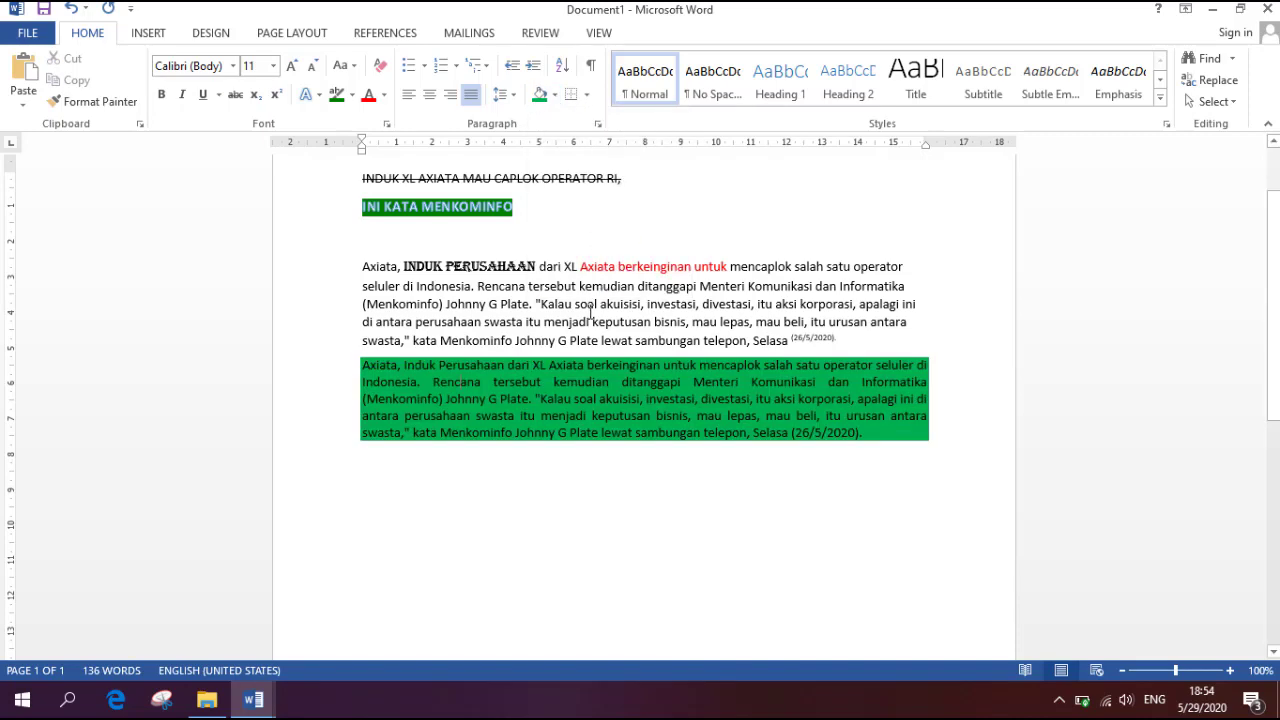
# Add outside borders to the green paragraph and change them to a finely dashed box border 1 pt wide
pyautogui.click(587, 95)
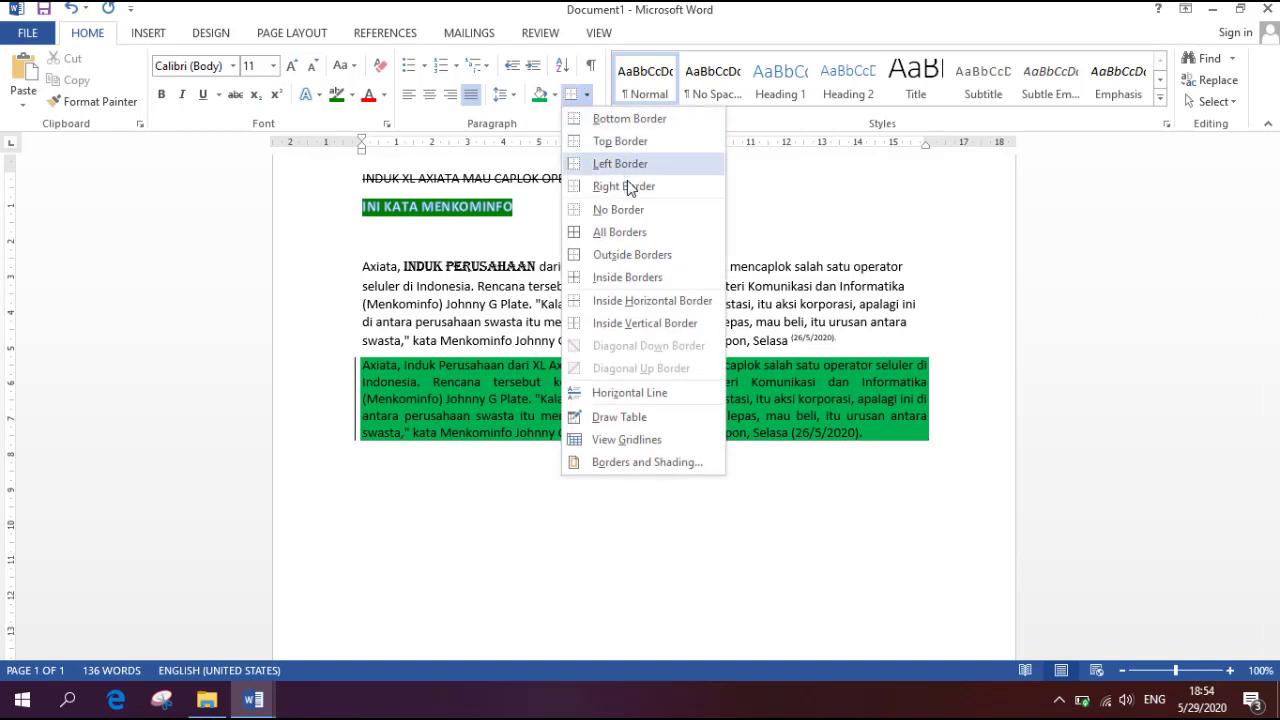
pyautogui.click(631, 257)
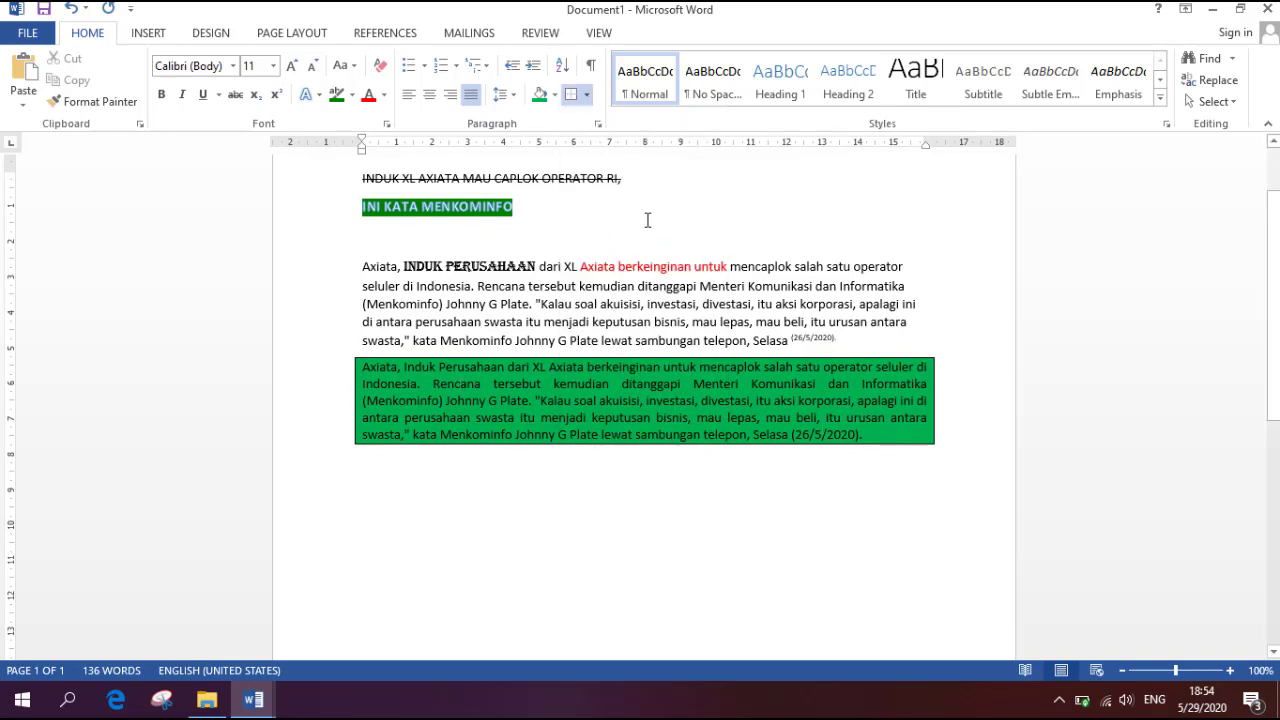
pyautogui.click(586, 94)
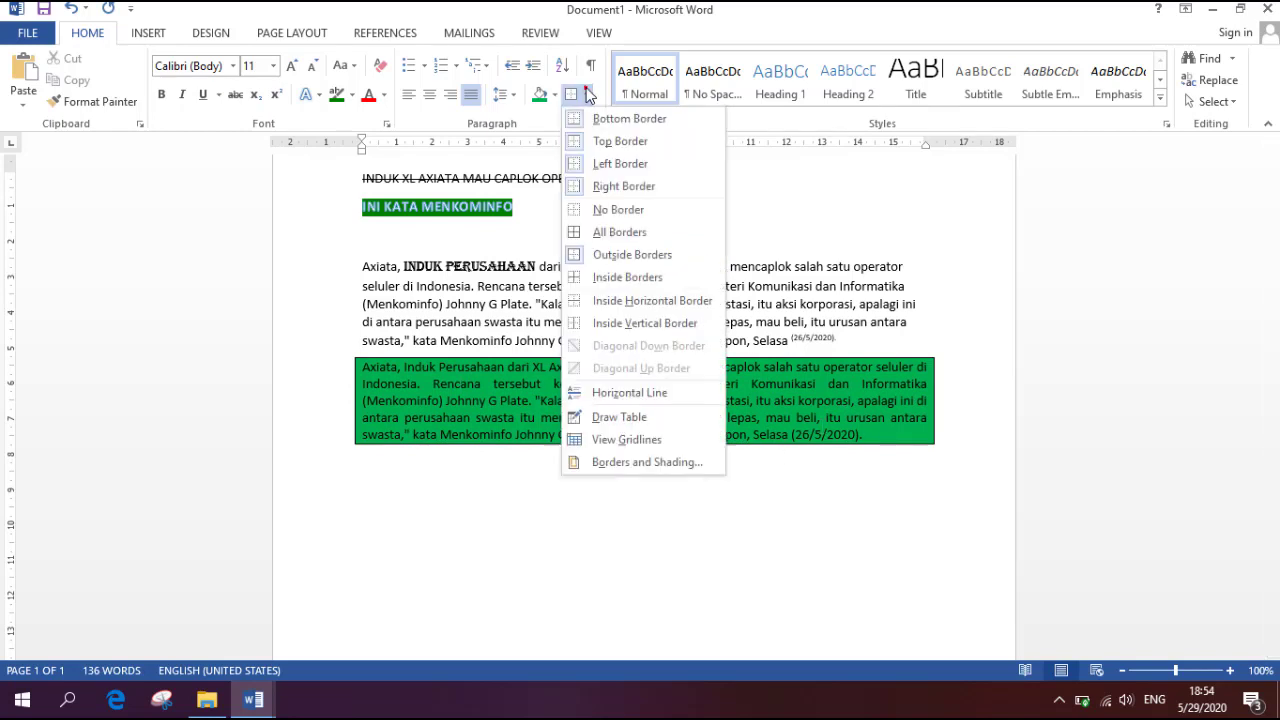
pyautogui.click(627, 466)
pyautogui.moveTo(710, 157); pyautogui.dragTo(1045, 173)
pyautogui.click(912, 292)
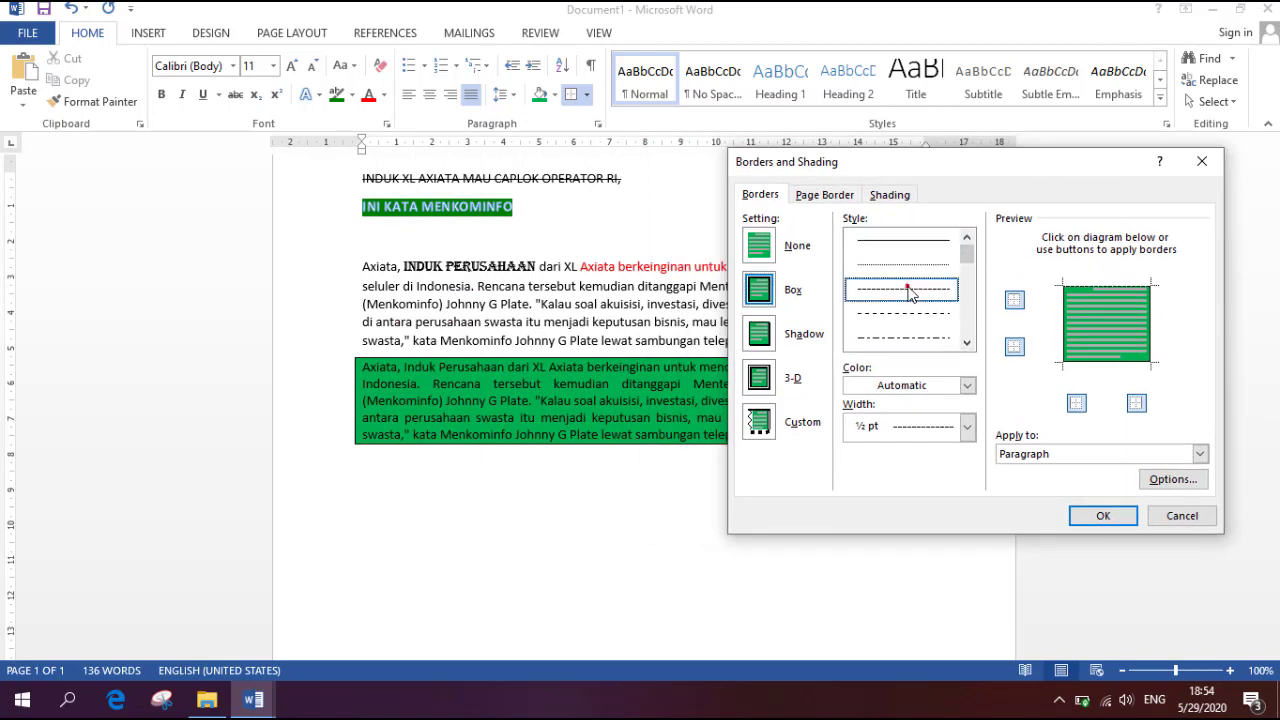
pyautogui.click(966, 427)
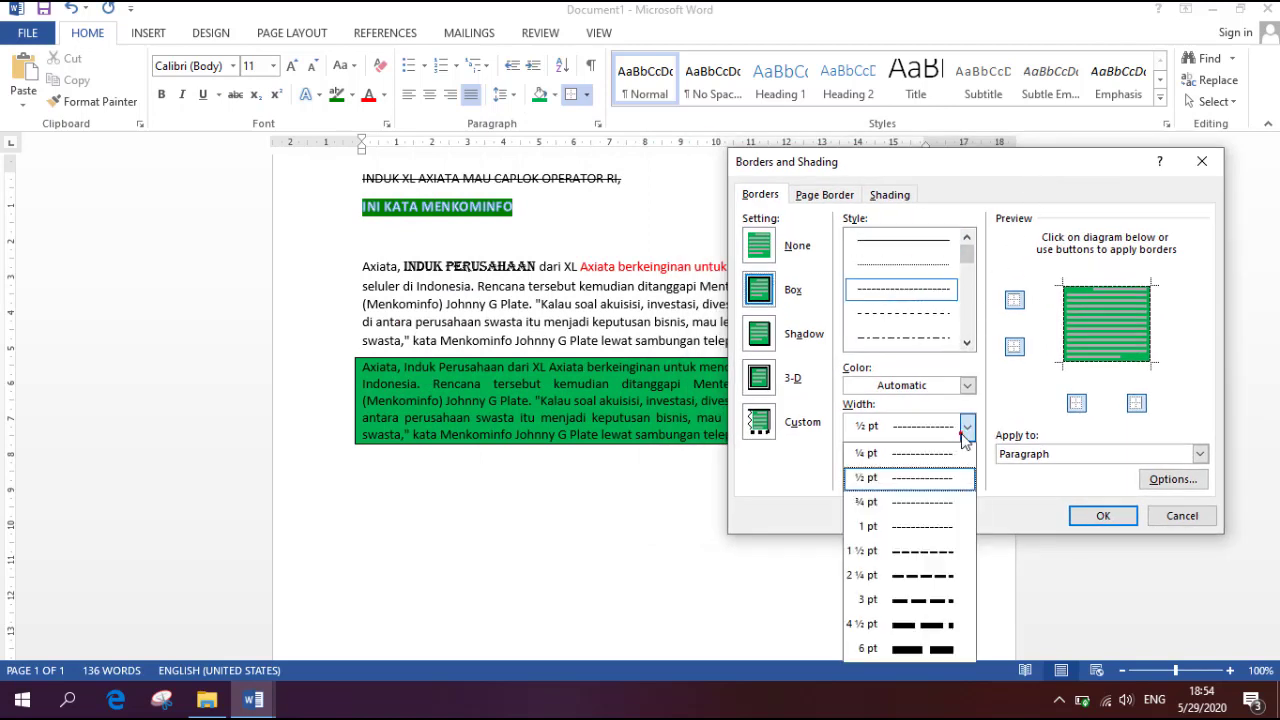
pyautogui.click(905, 526)
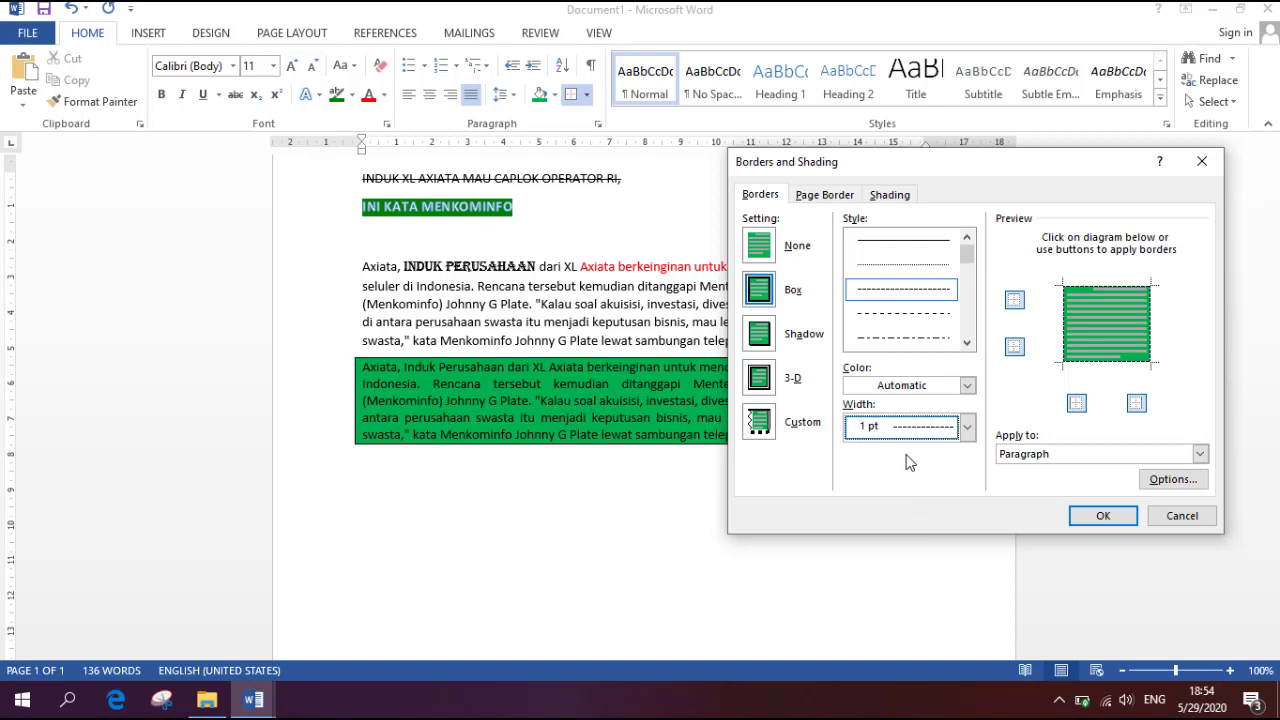
pyautogui.click(1114, 517)
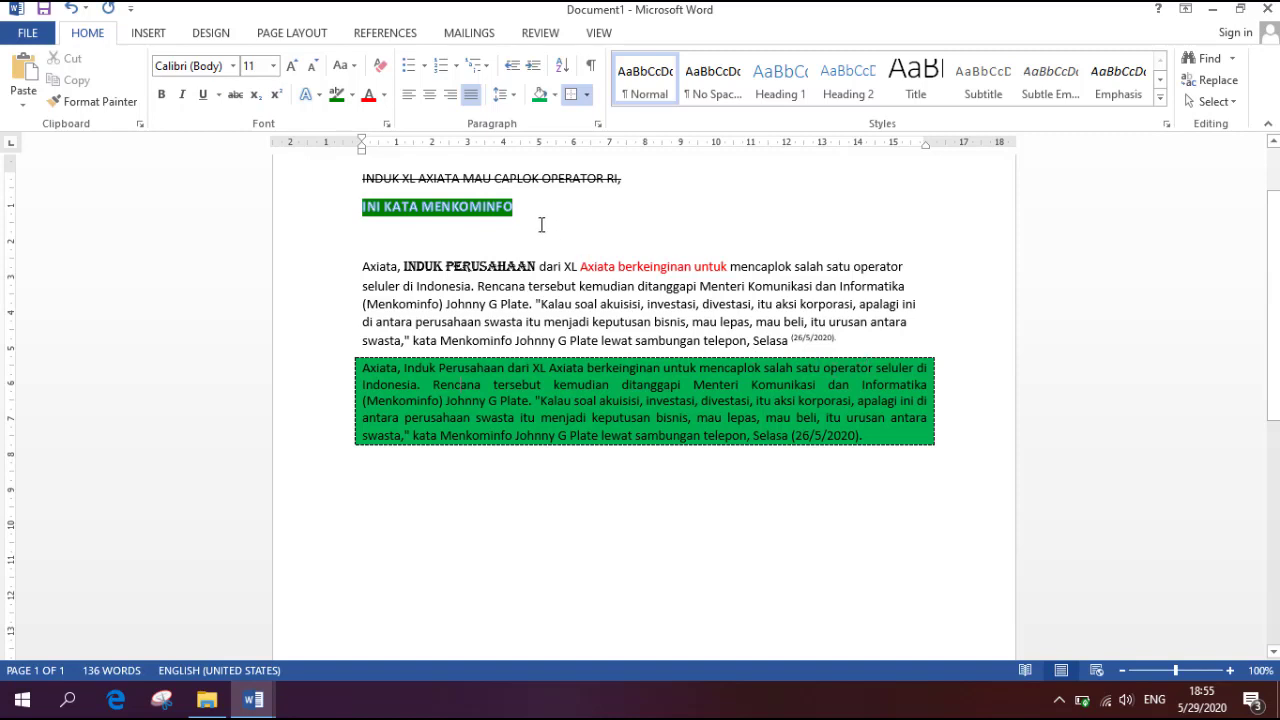
# Show the document's paragraph and other formatting marks, and hide them again
pyautogui.click(558, 296)
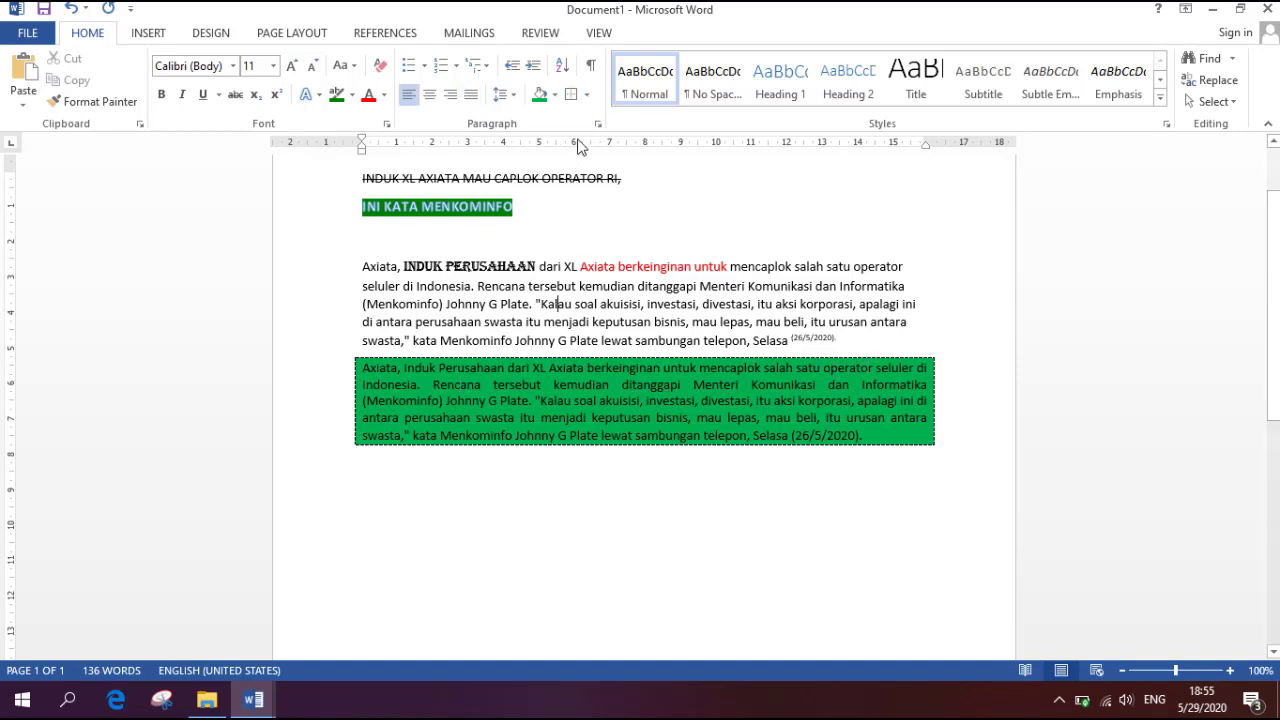
pyautogui.click(591, 67)
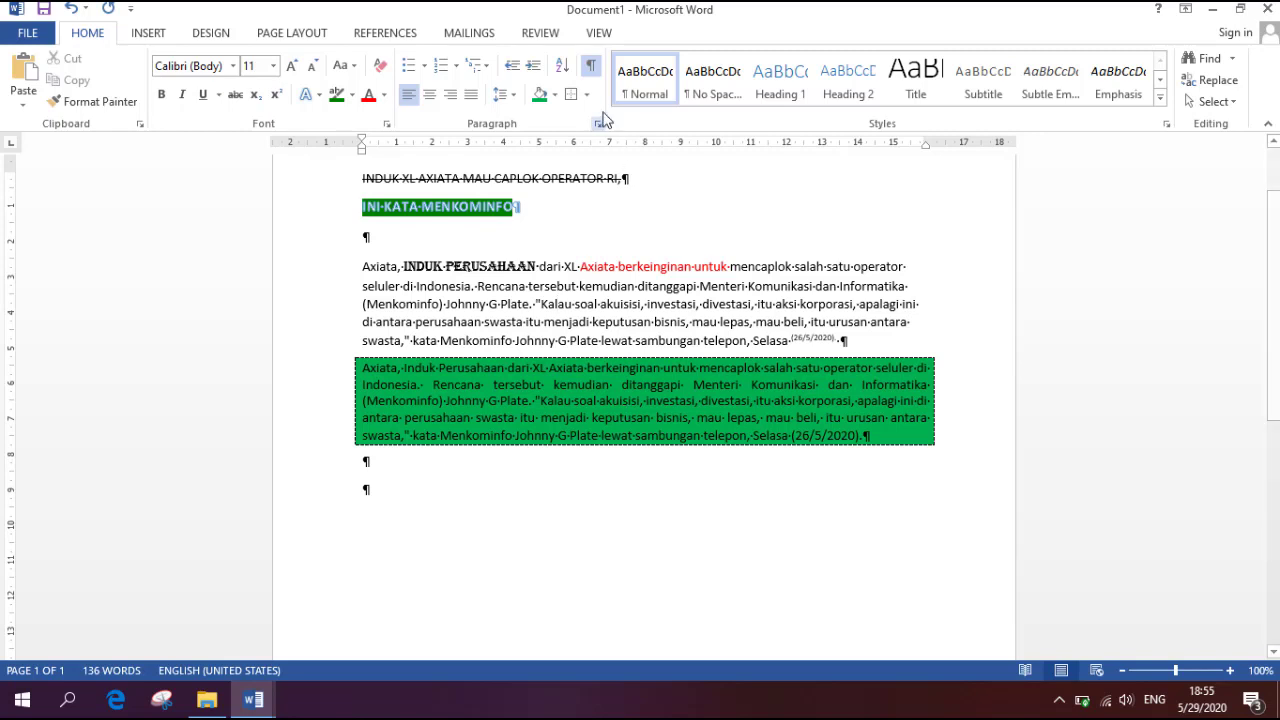
pyautogui.click(590, 65)
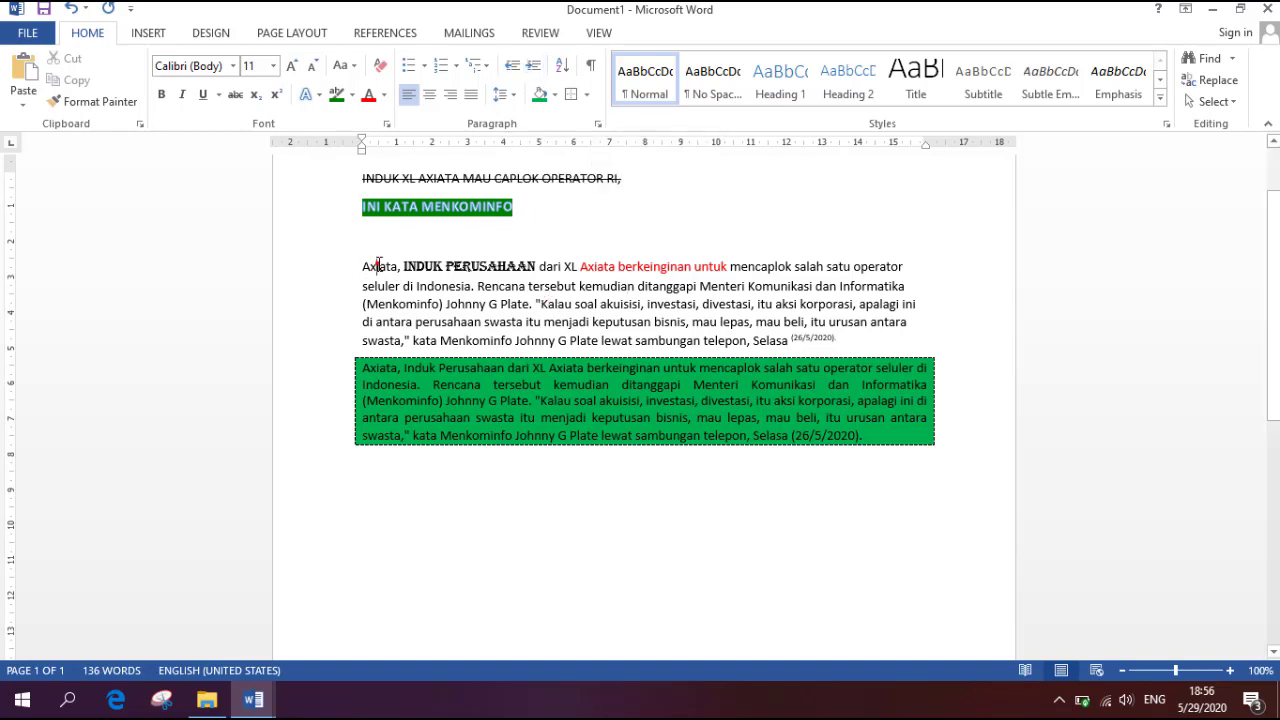
# Increase the indent of the first body paragraph by four levels
pyautogui.moveTo(546, 266); pyautogui.dragTo(597, 333)
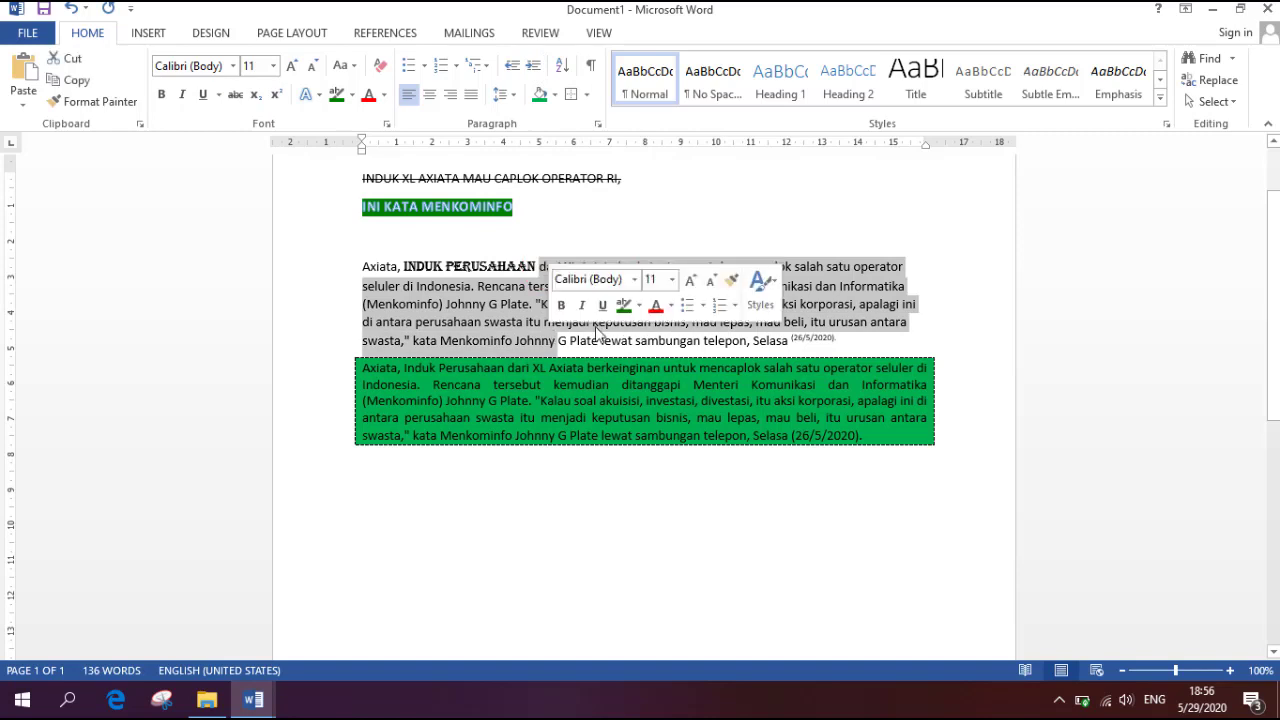
pyautogui.click(530, 305)
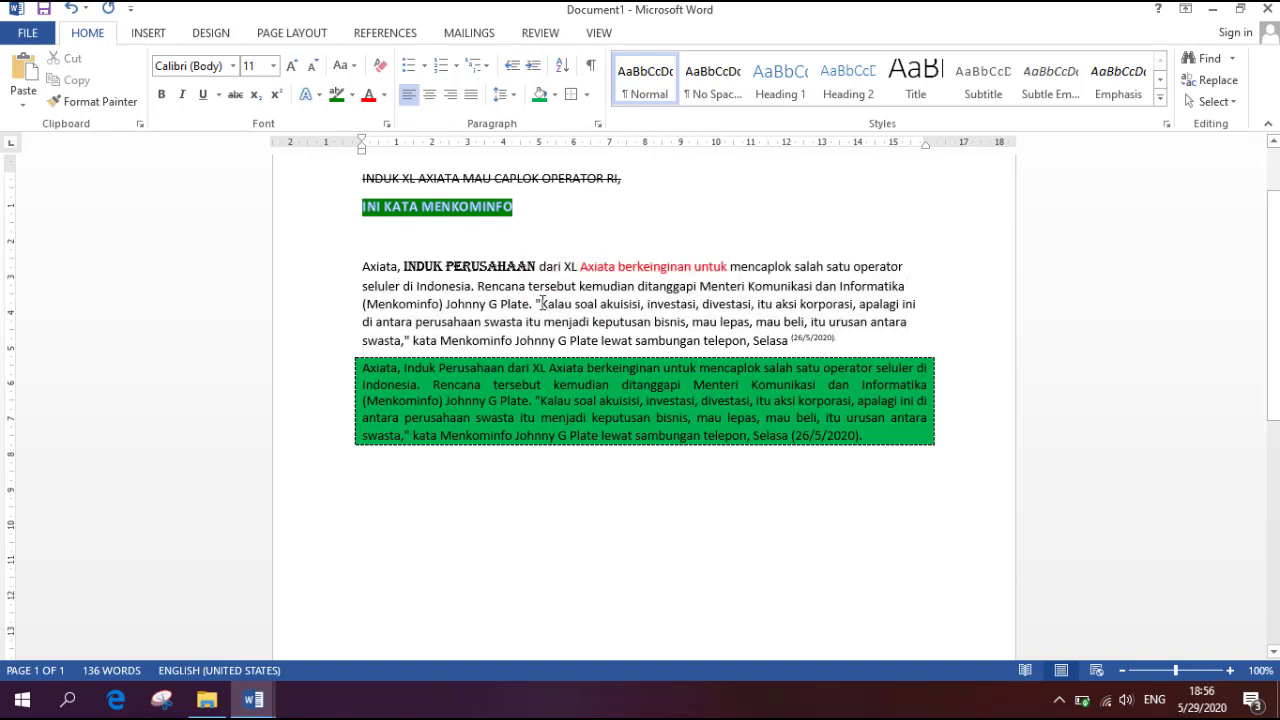
pyautogui.click(535, 66)
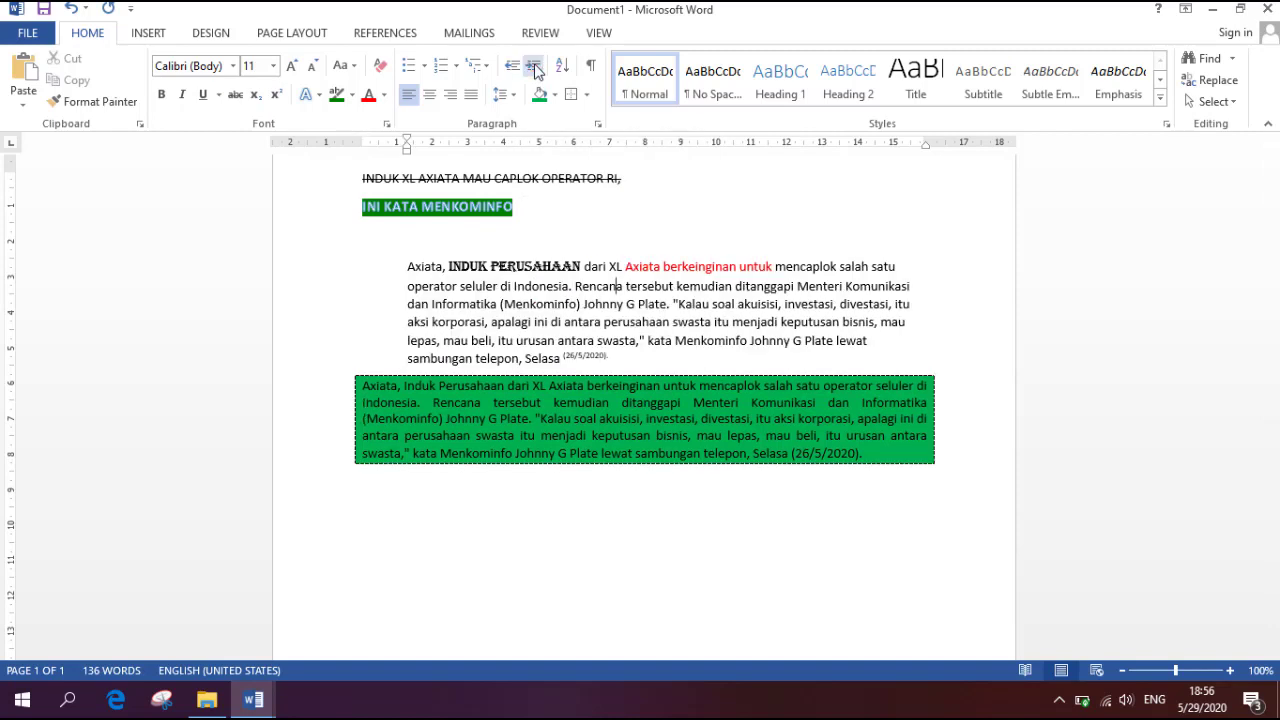
pyautogui.click(535, 66)
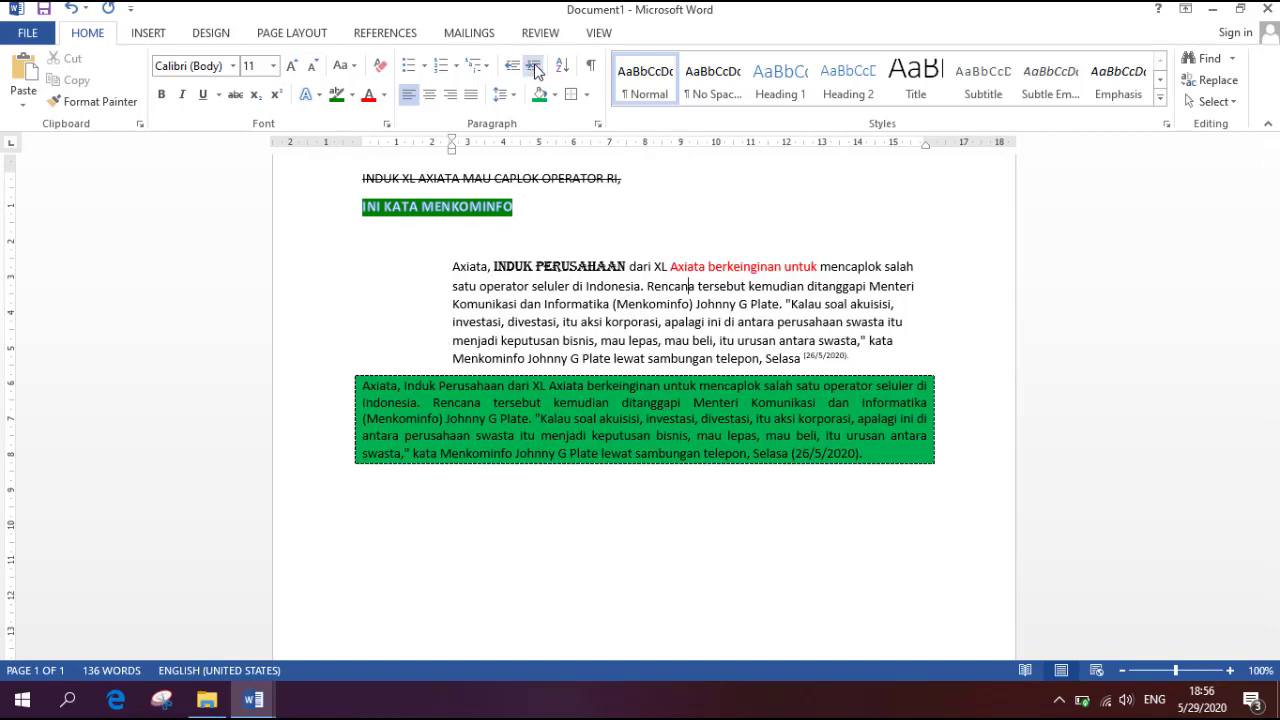
pyautogui.doubleClick(535, 66)
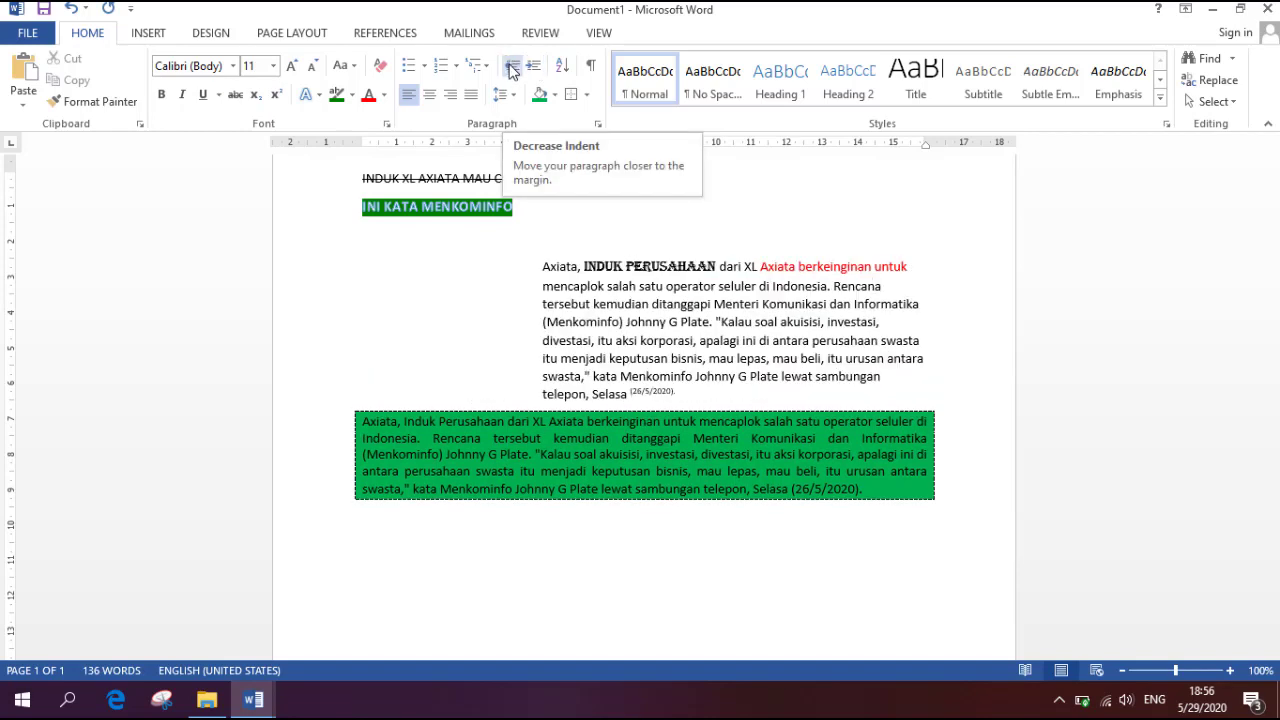
# Decrease the first body paragraph's indent level by level until it is back at the page margin
pyautogui.click(510, 67)
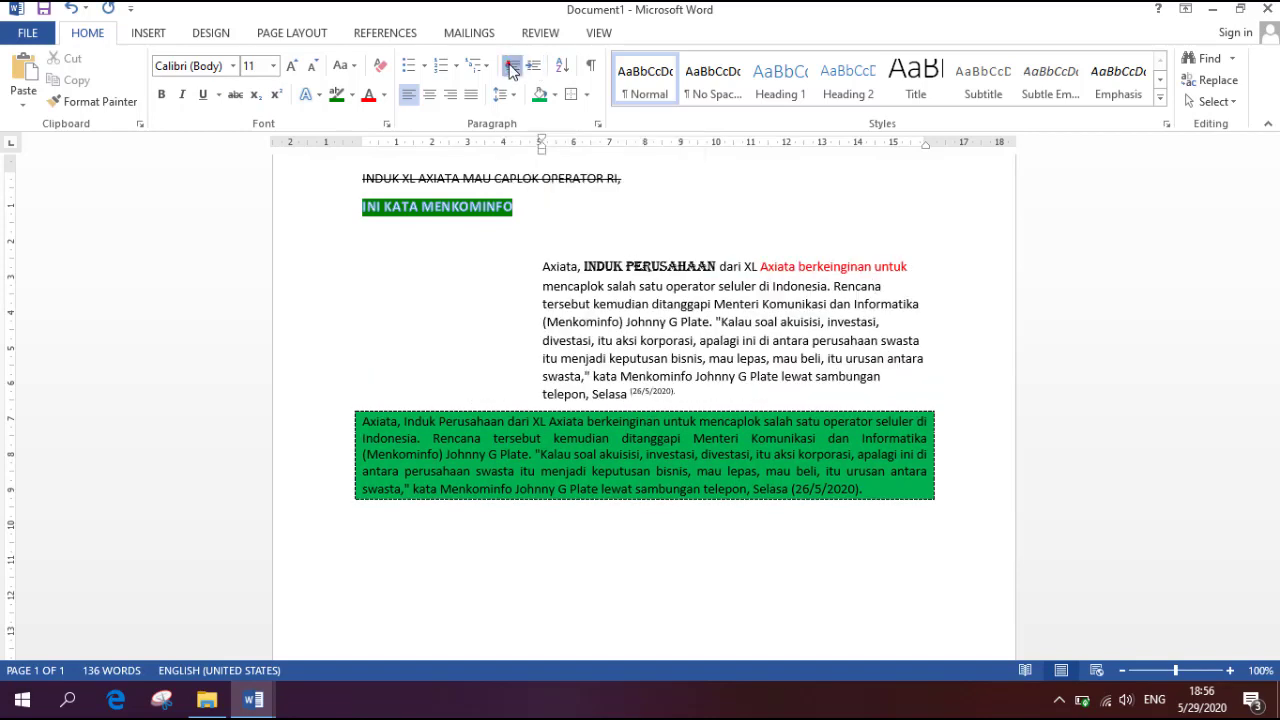
pyautogui.click(510, 67)
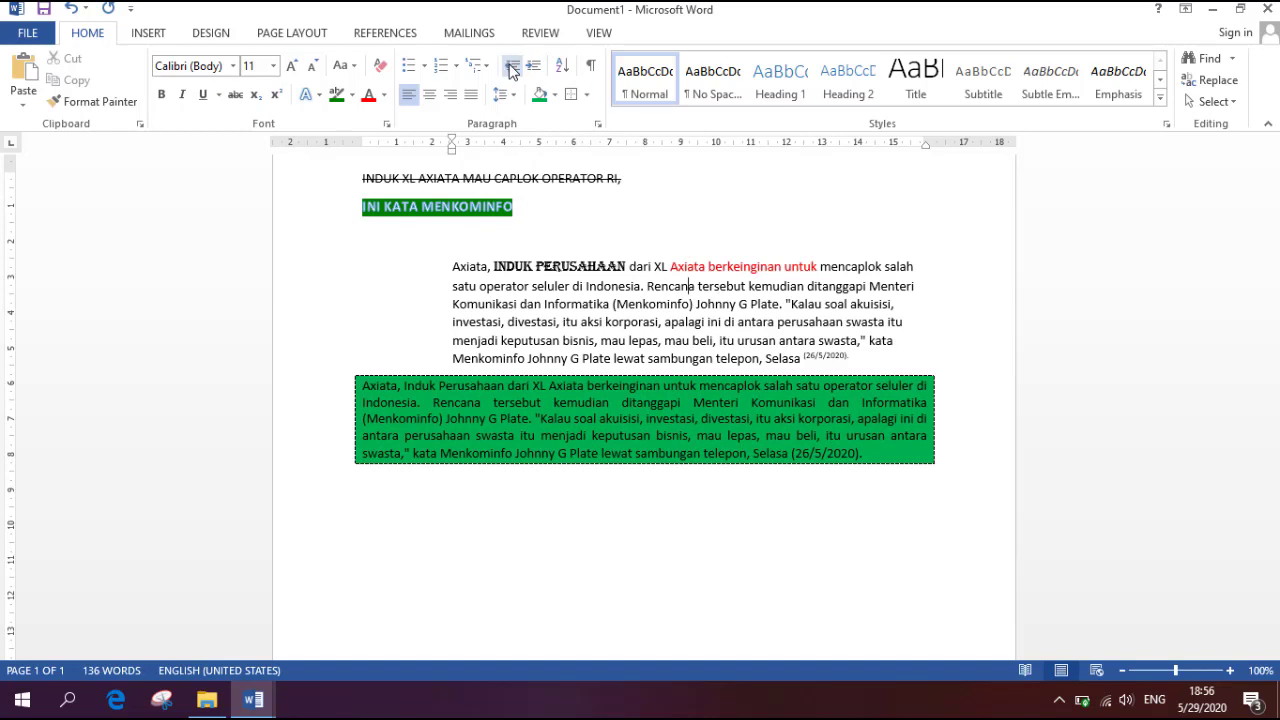
pyautogui.click(510, 67)
pyautogui.click(510, 67)
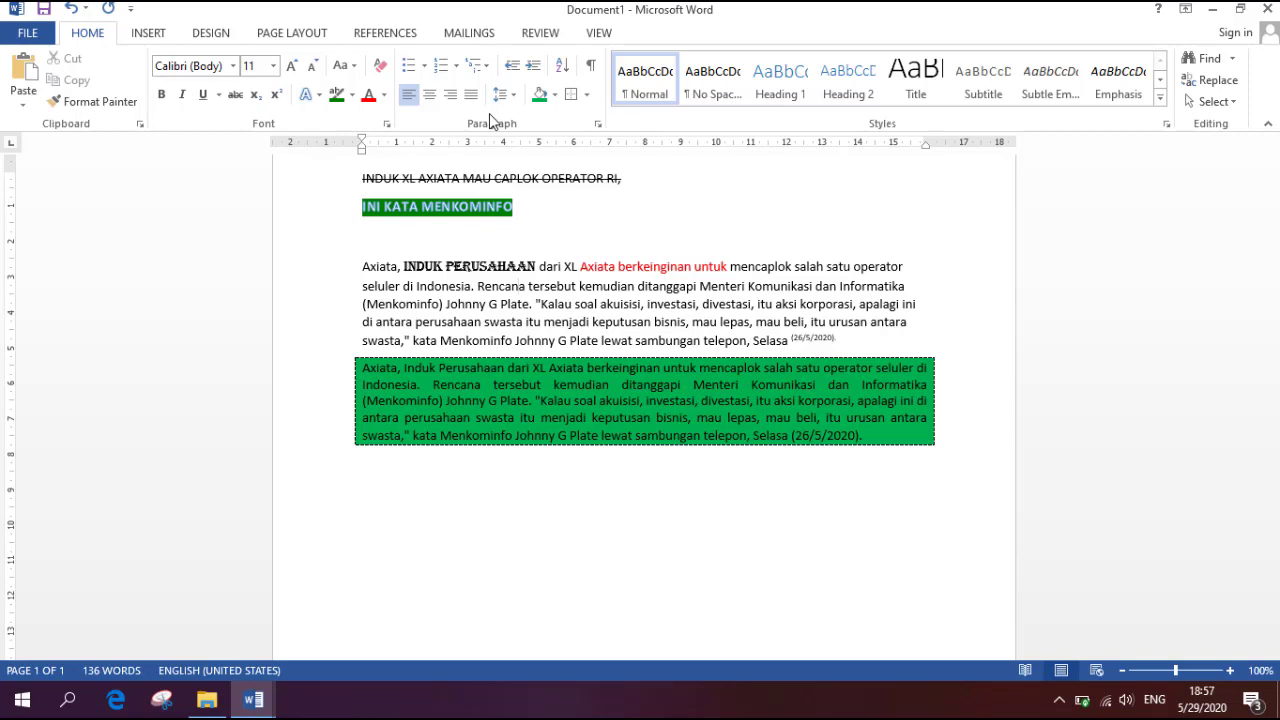
pyautogui.click(545, 304)
pyautogui.scroll(2, 650, 322)
pyautogui.scroll(-1, 650, 322)
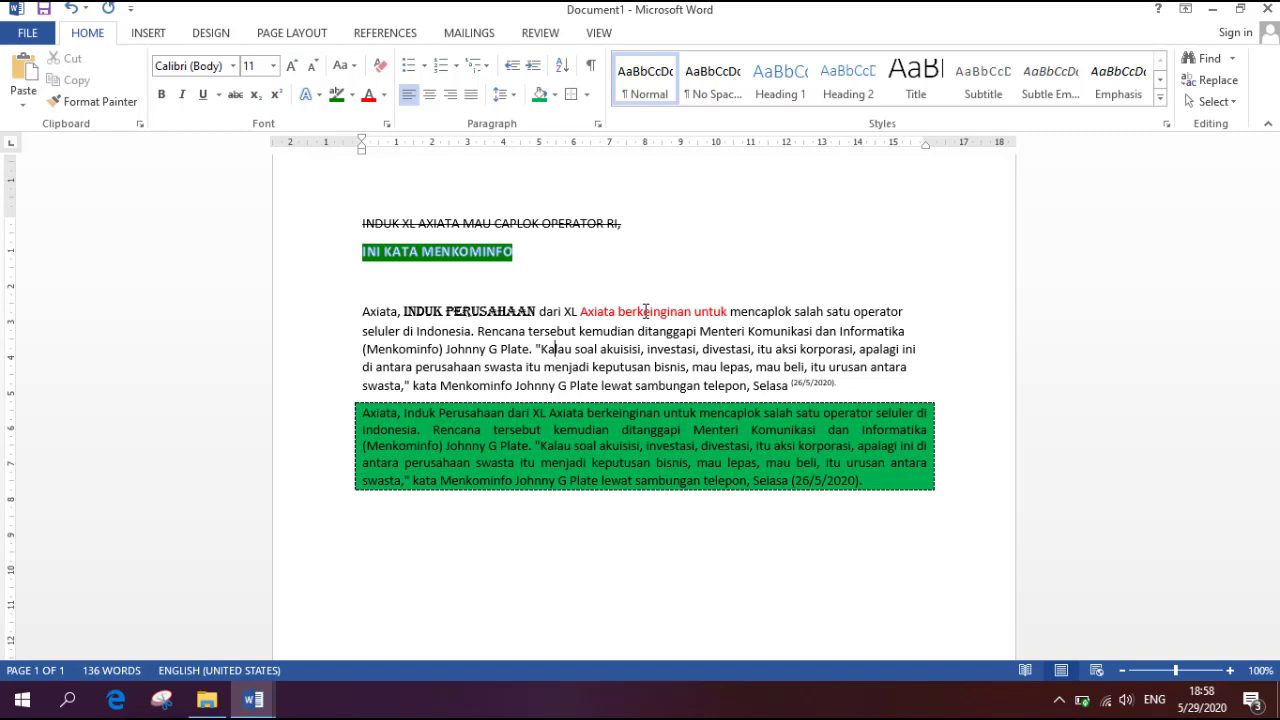
pyautogui.scroll(1, 646, 311)
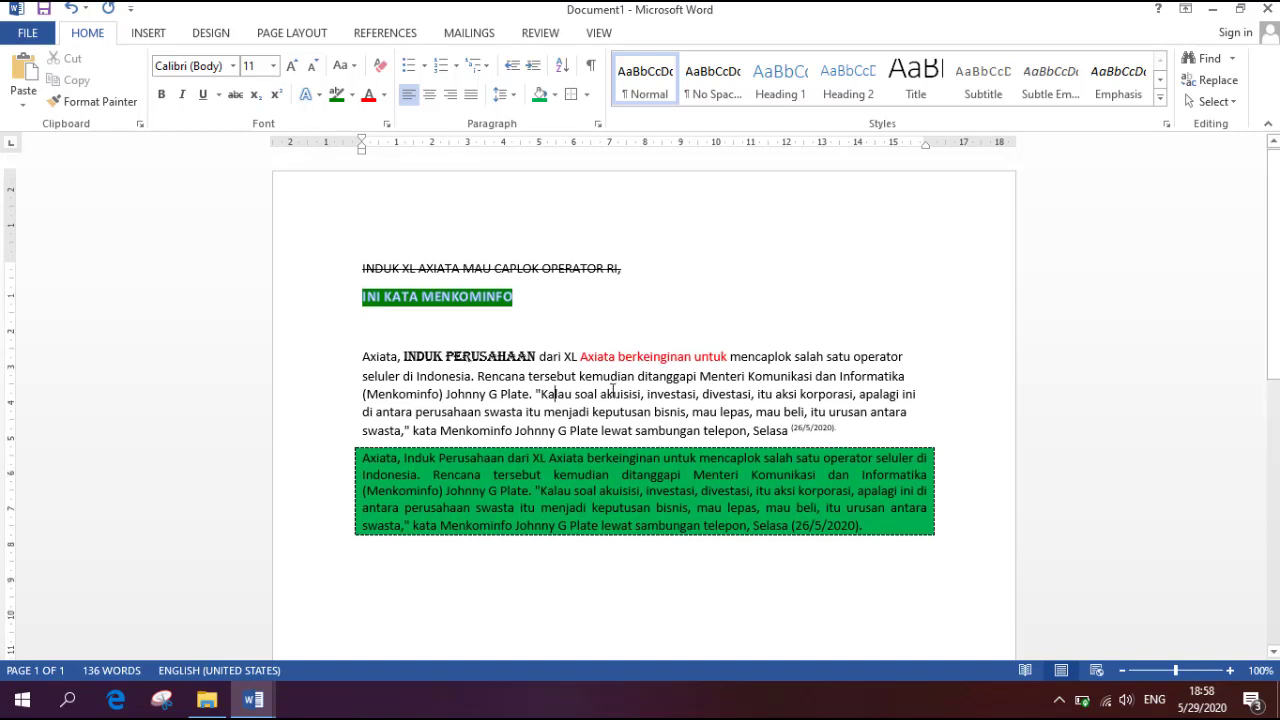